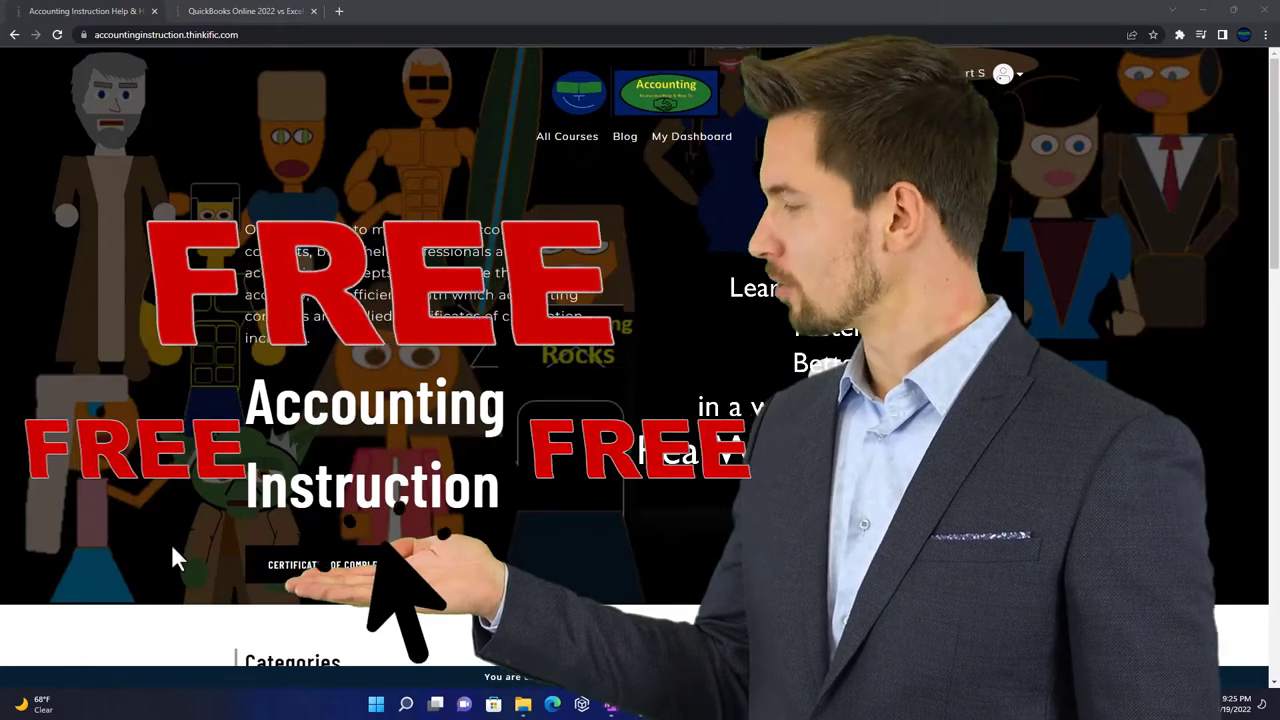
Browse the course categories on the site and open the OneNote - Getting Started 2022 section of the QuickBooks Online course.
scroll(176, 555, "down", 6)
scroll(176, 555, "down", 1)
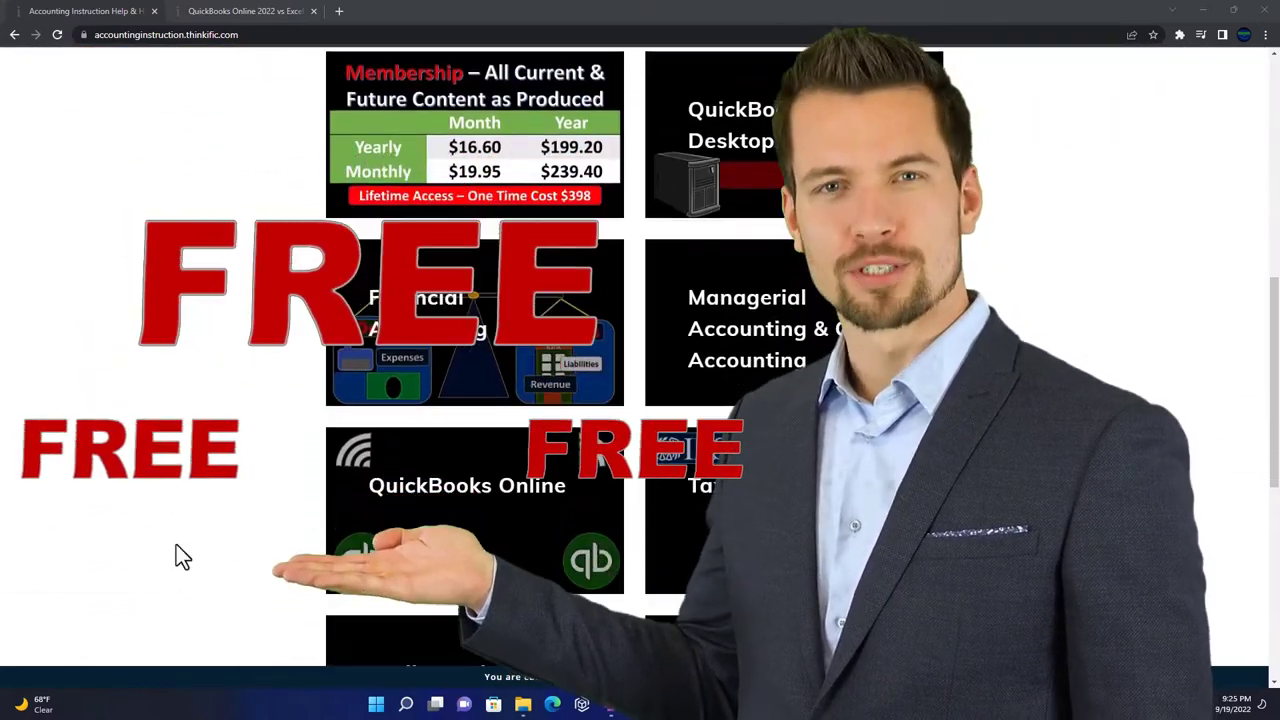
scroll(176, 555, "down", 3)
scroll(176, 545, "down", 3)
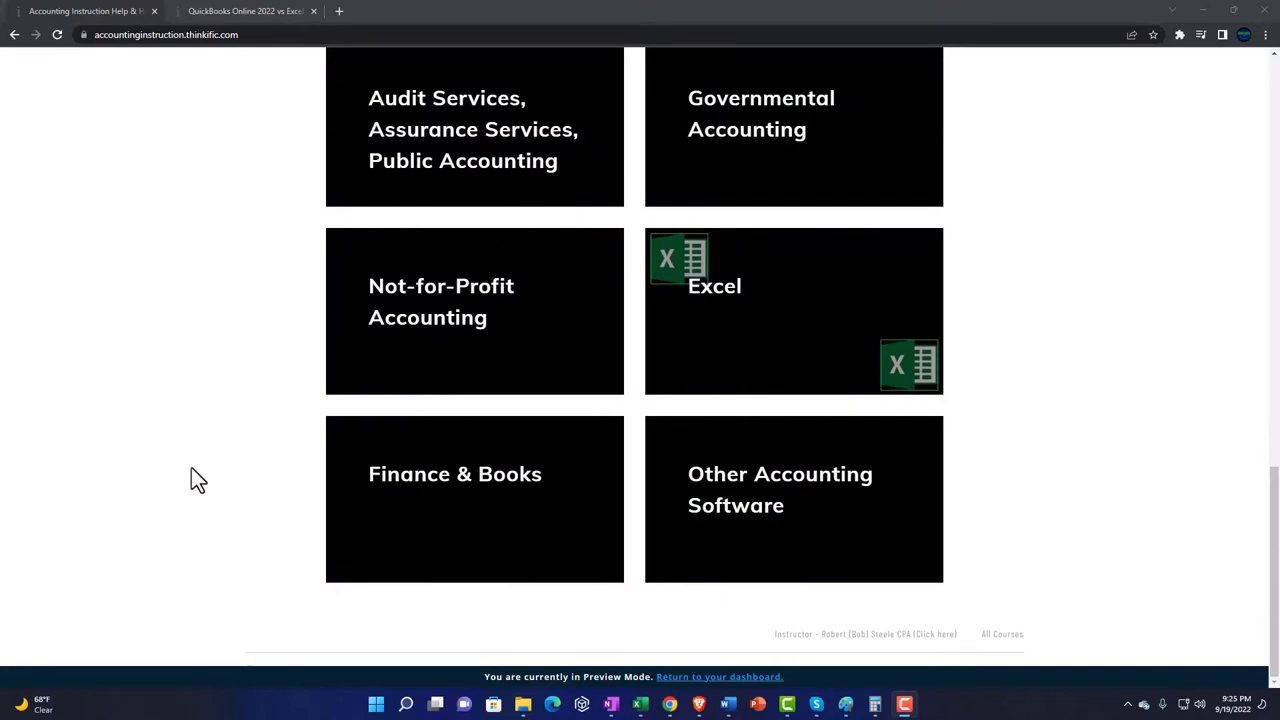
left_click(228, 10)
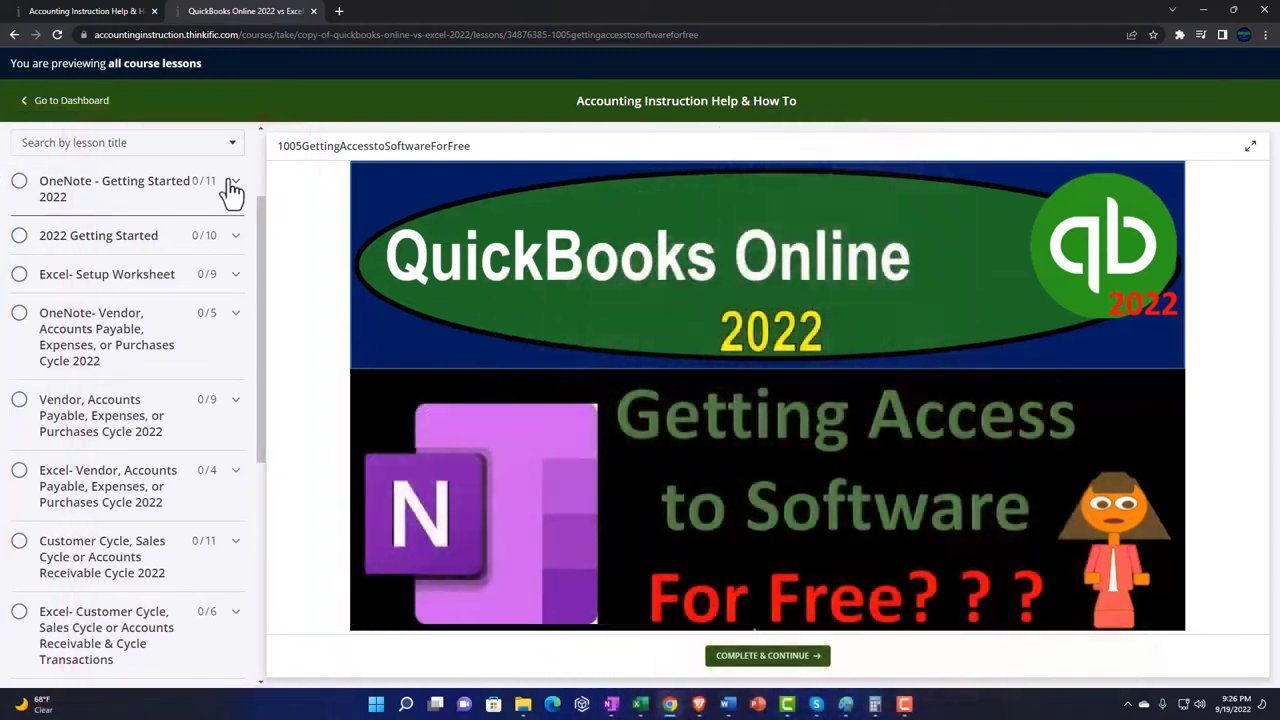
left_click(231, 188)
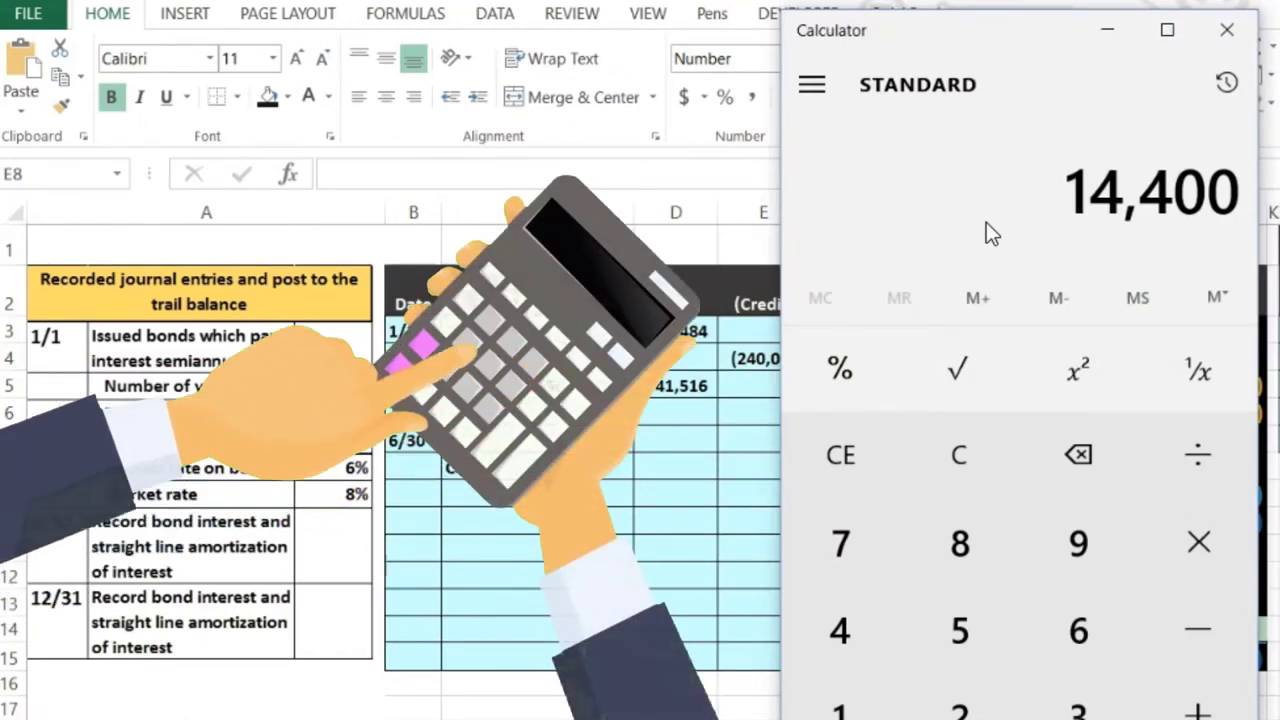
Calculate six months of bond interest by dividing 14,400 by 12 and multiplying by 6.
key("slash")
key("1")
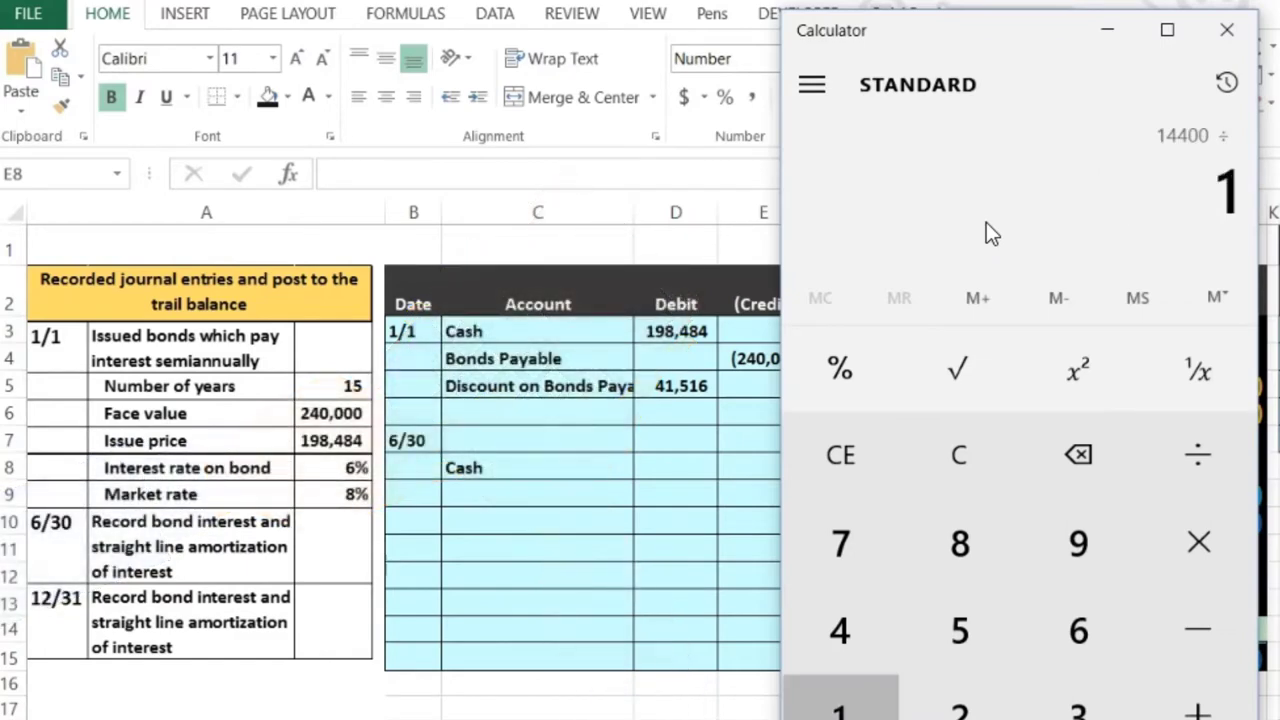
key("2")
key("Return")
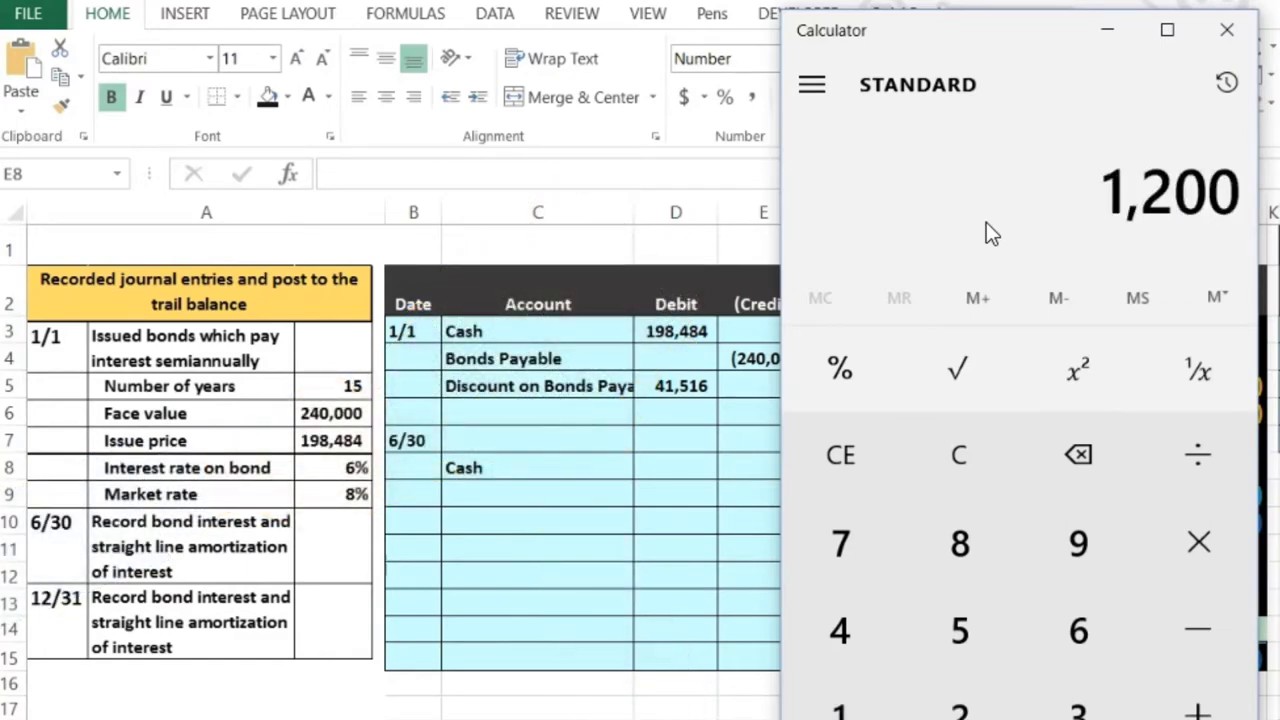
key("asterisk")
key("6")
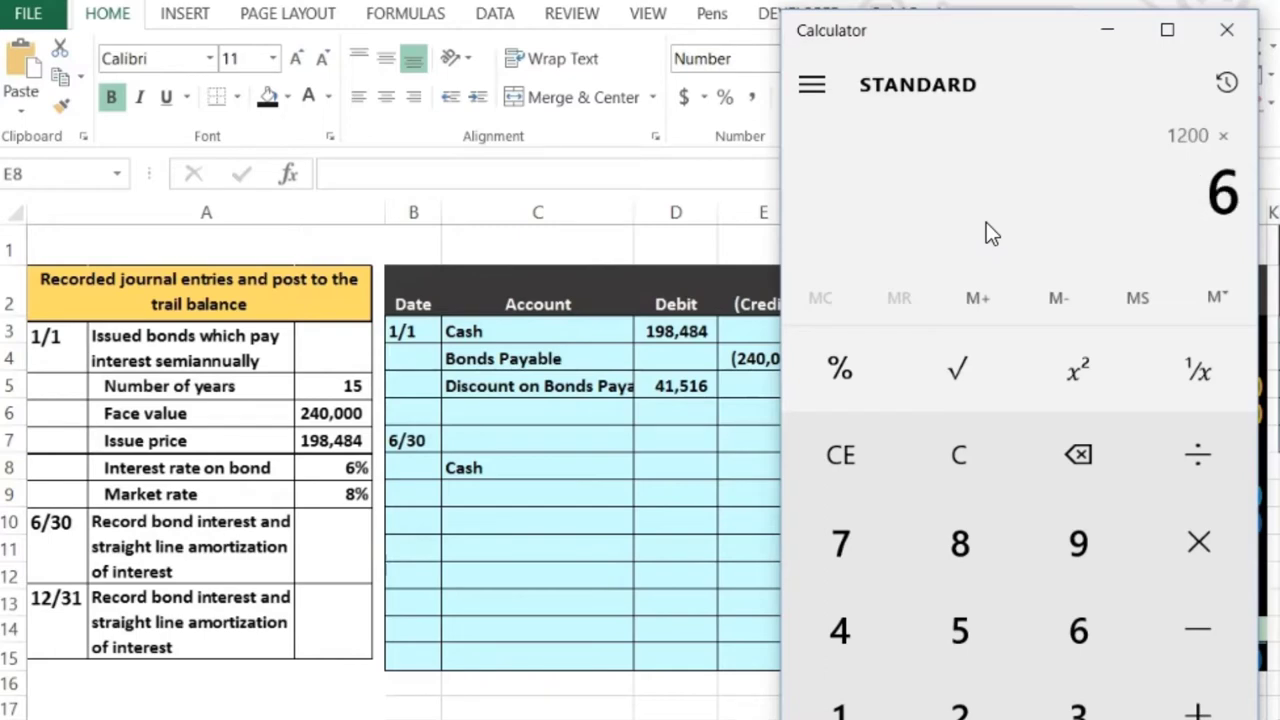
key("Return")
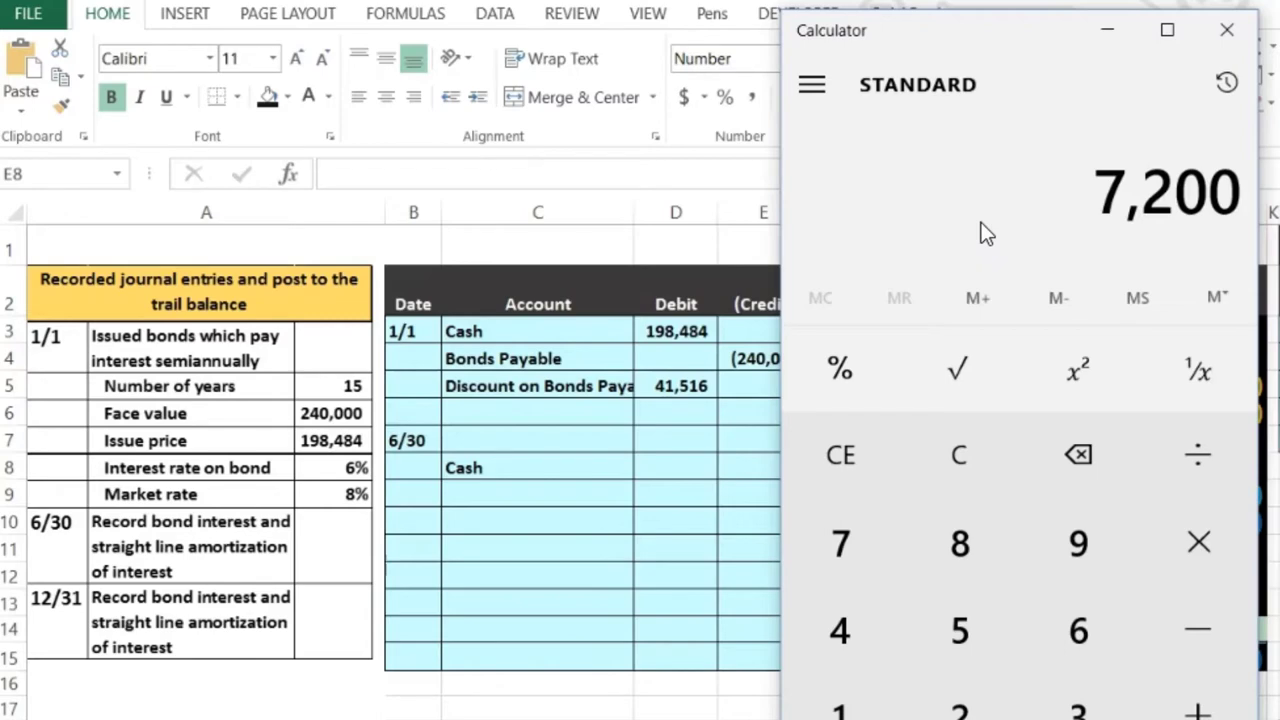
Switch to the Excel workbook and enter -240000*.06/2 as the 6/30 Cash credit in E8.
key("alt+Tab")
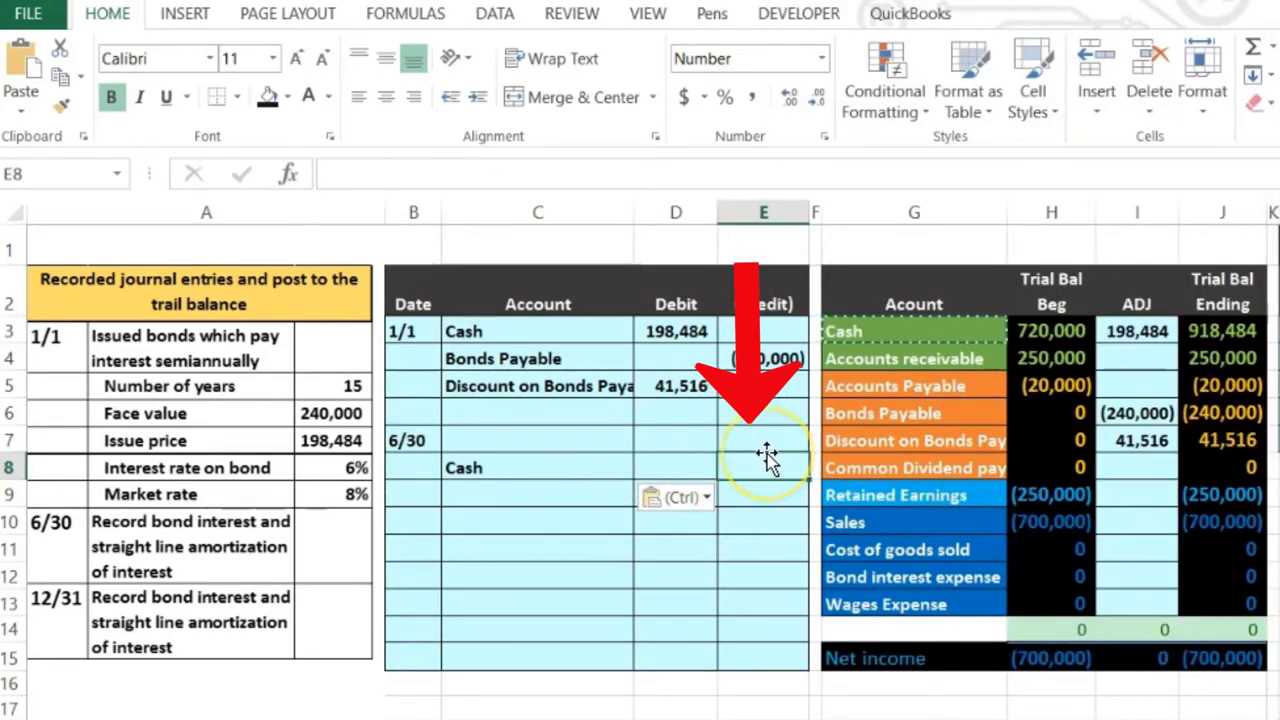
type("-240000")
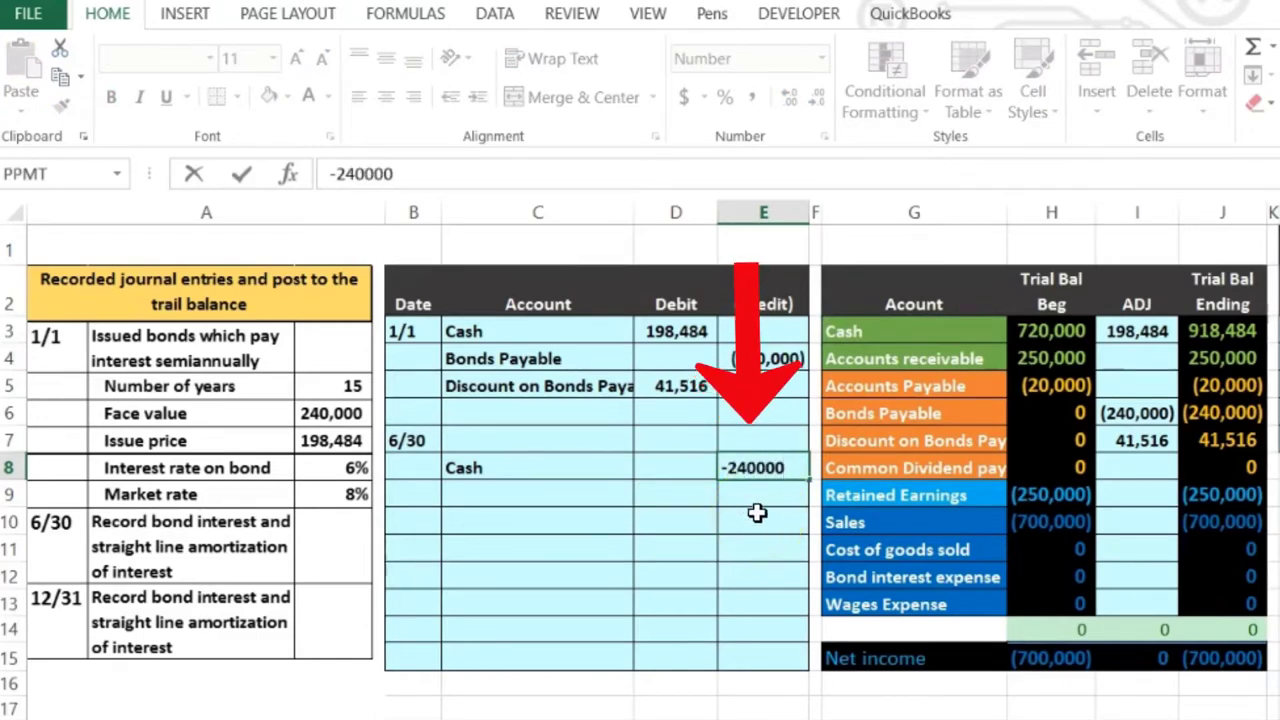
type("*.06")
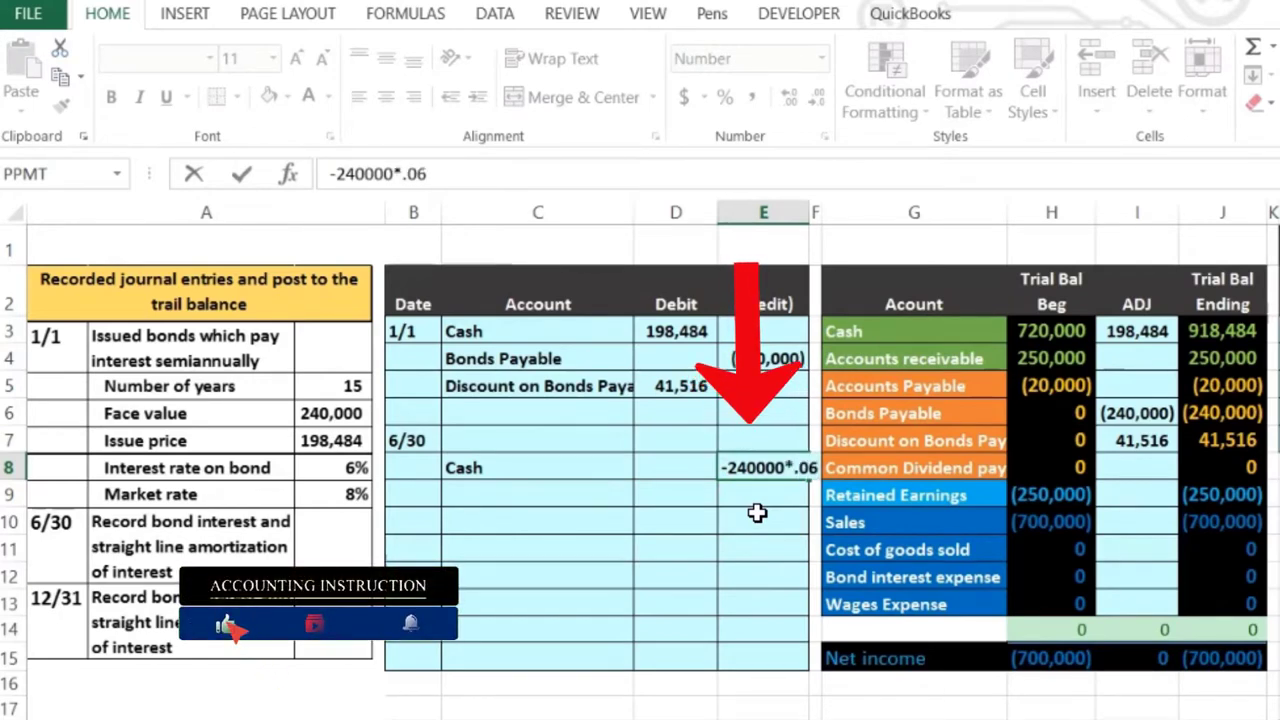
type("/")
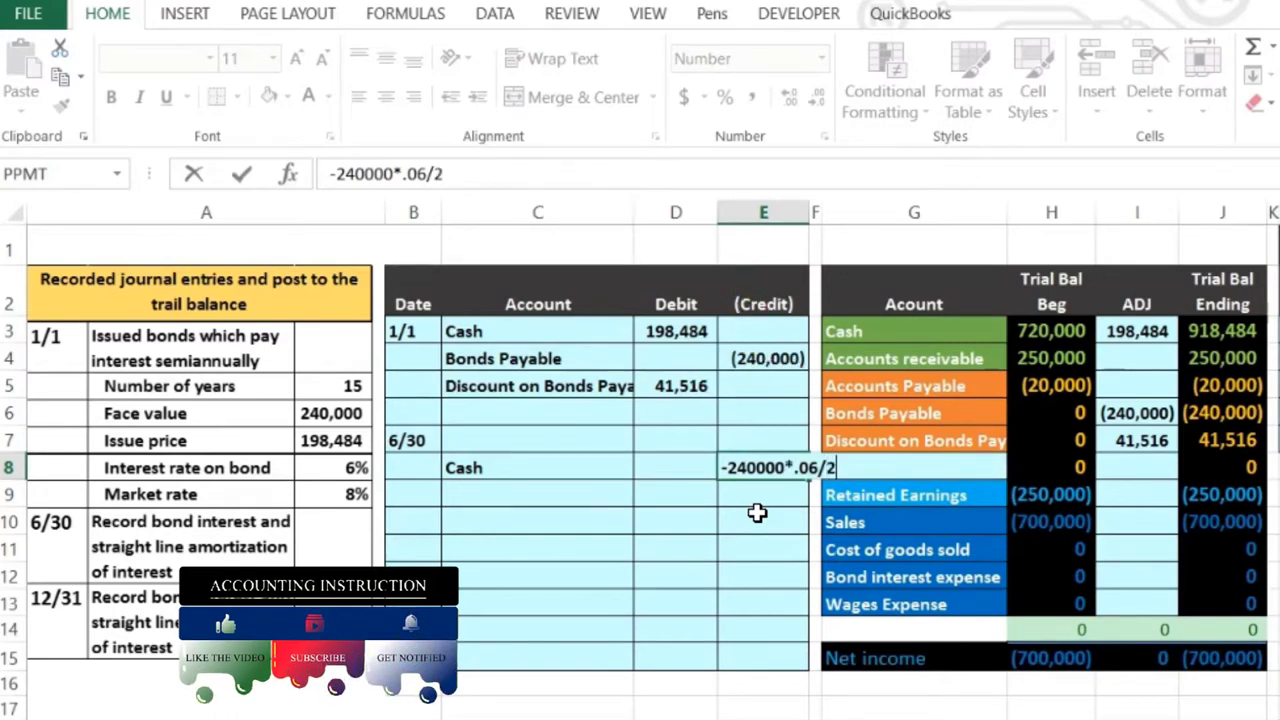
type("2")
key("Return")
key("Up")
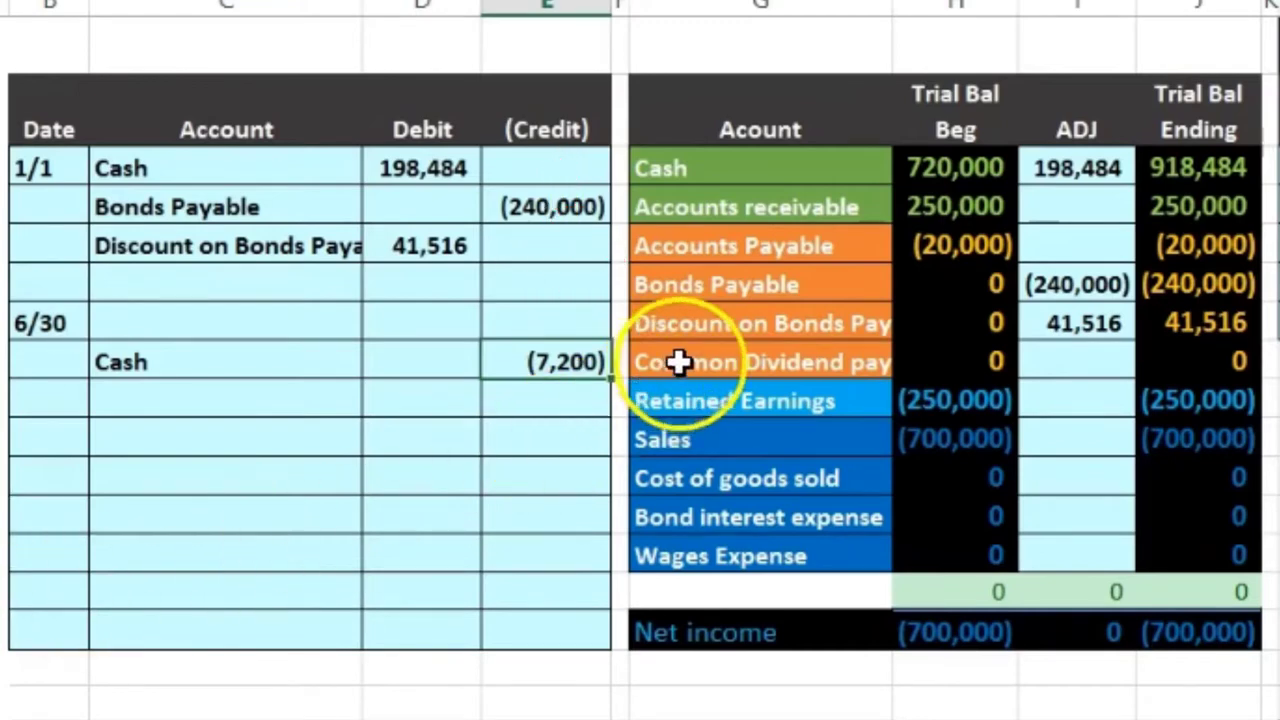
Enter 1/1 as the first date in the straight line amortization table.
left_click(695, 326)
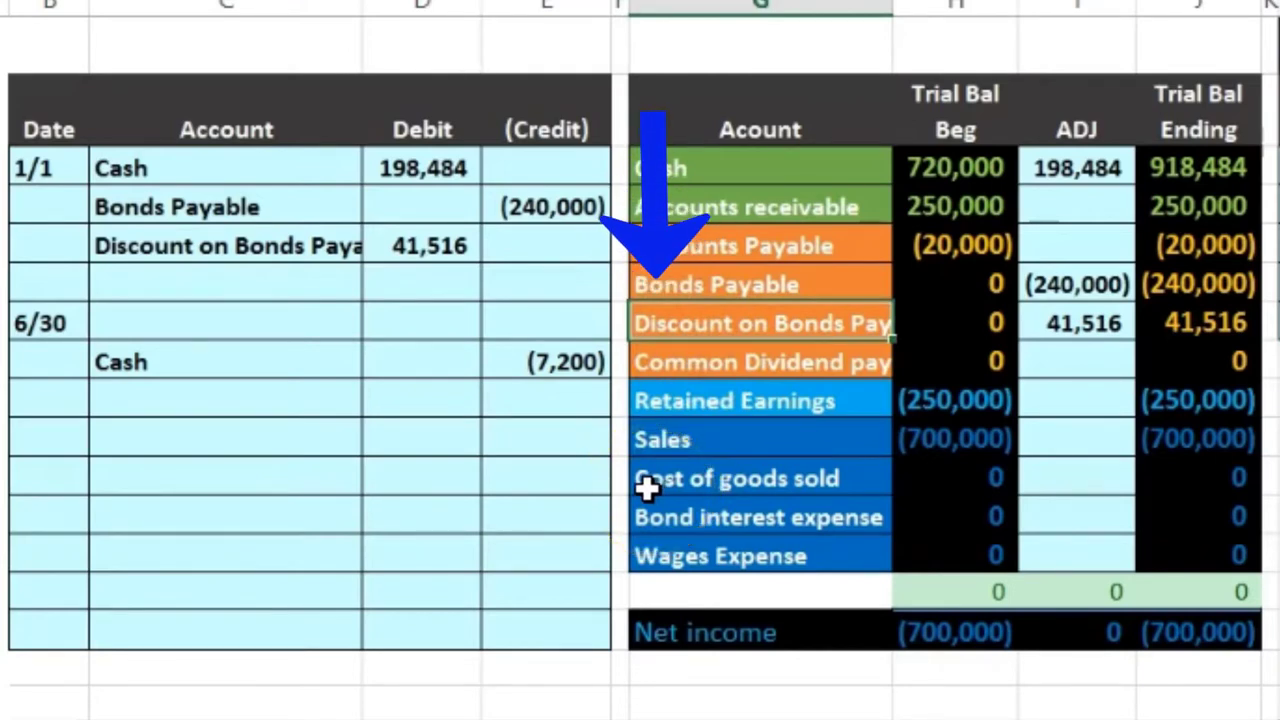
key("Right")
key("Right")
key("Right")
key("Right")
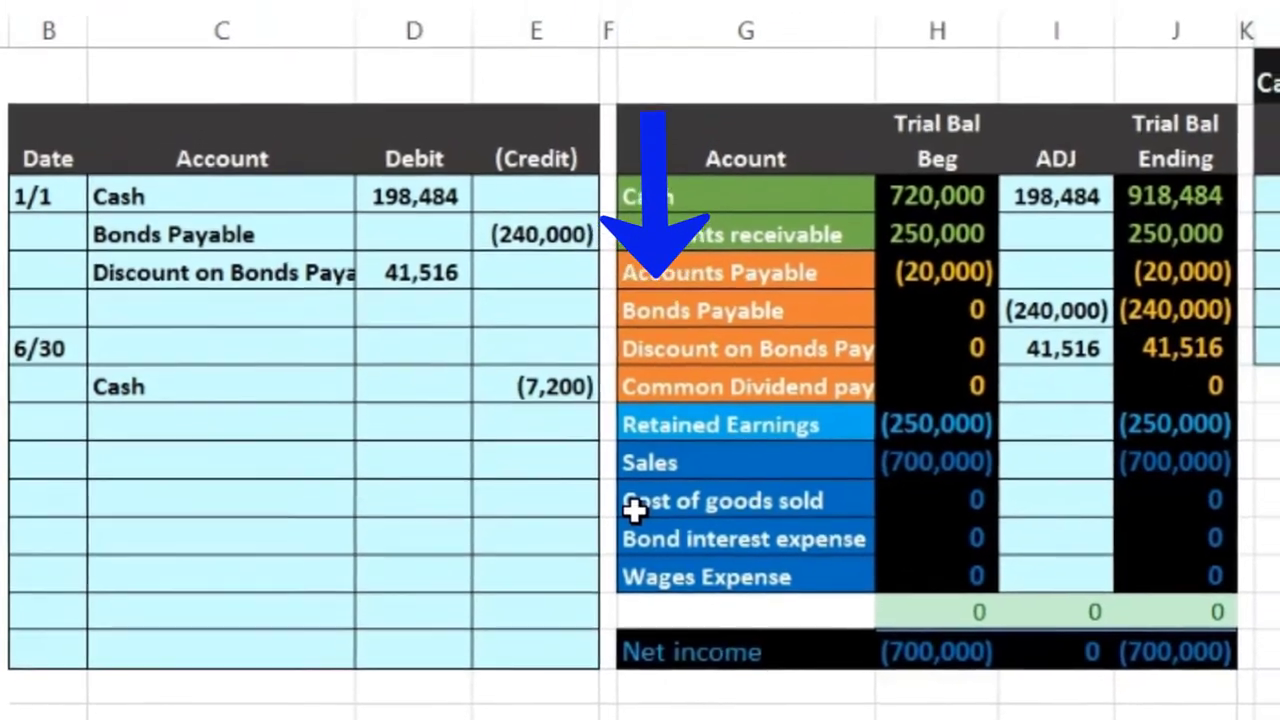
key("Left")
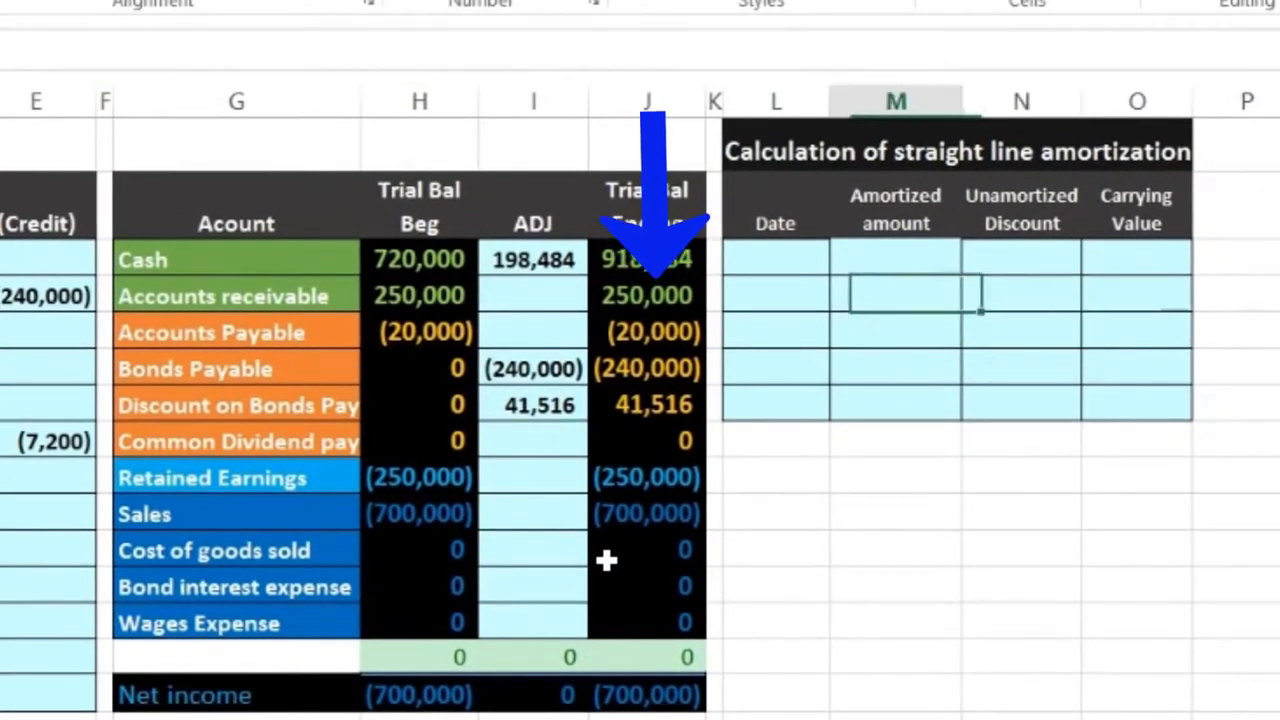
key("Left")
key("Up")
type("1")
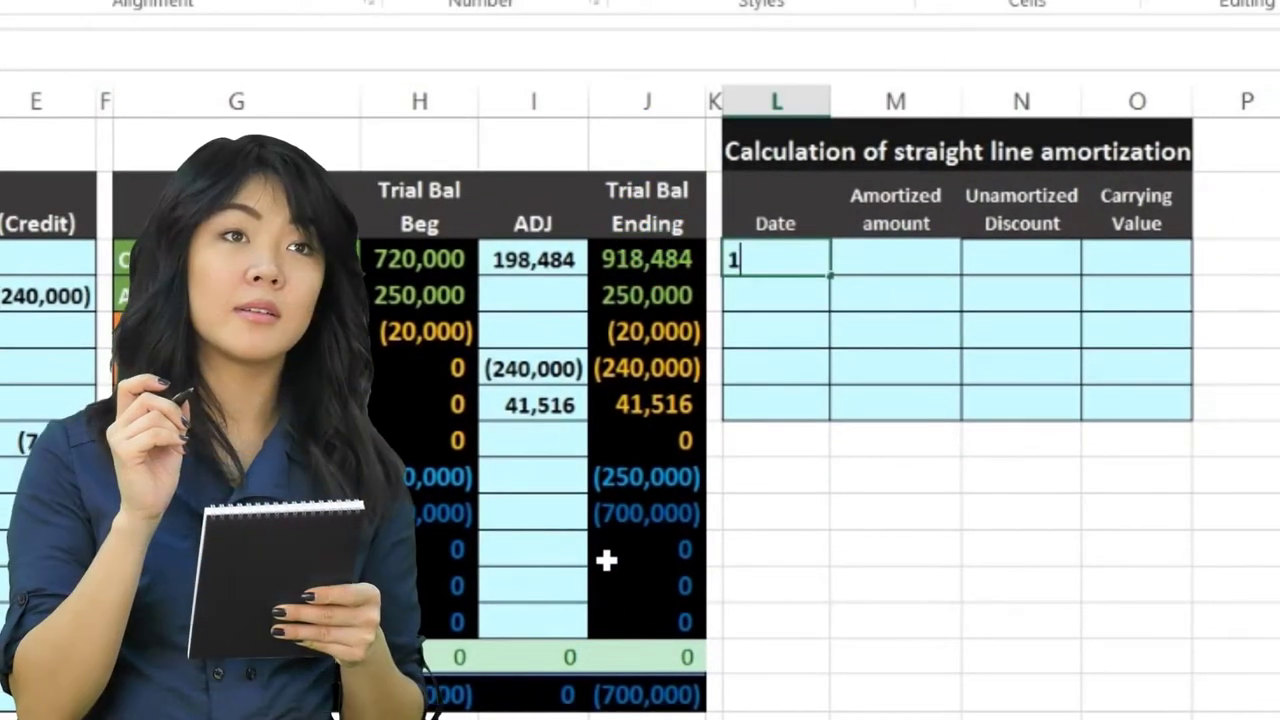
type("/1")
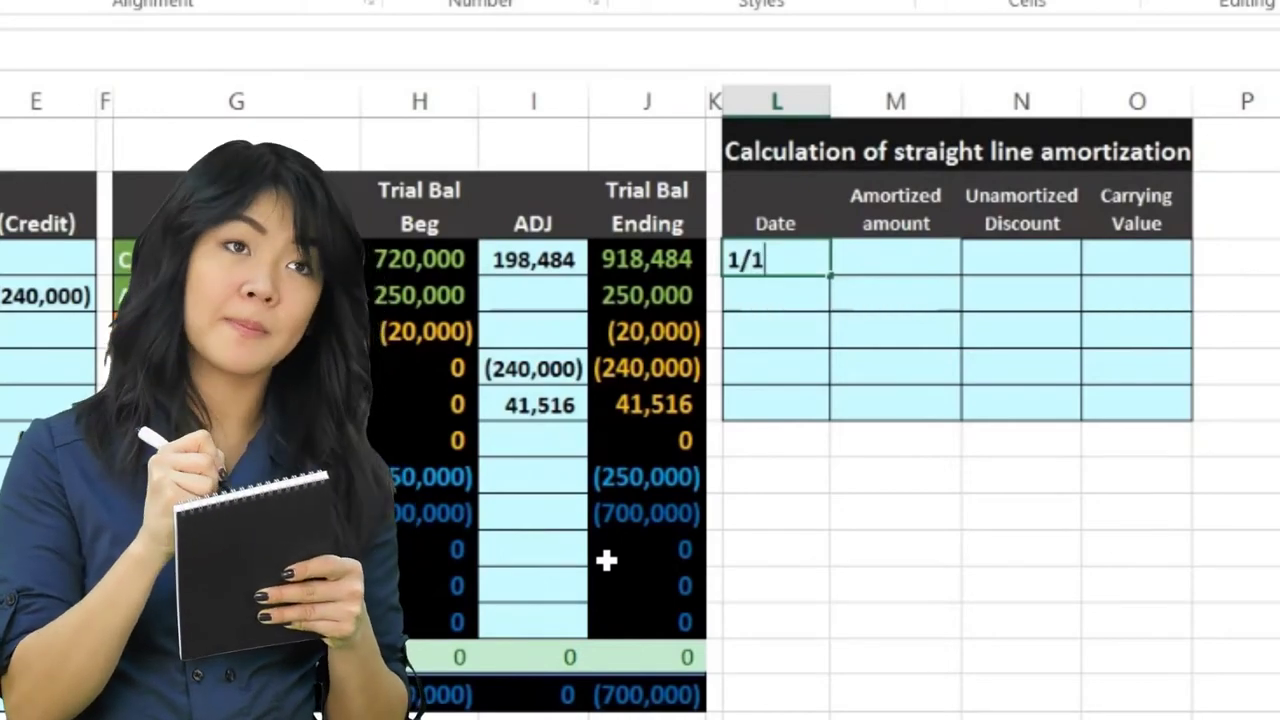
Link the 1/1 unamortized discount to the Discount on Bonds Payable debit in the journal entry.
key("Right")
key("Right")
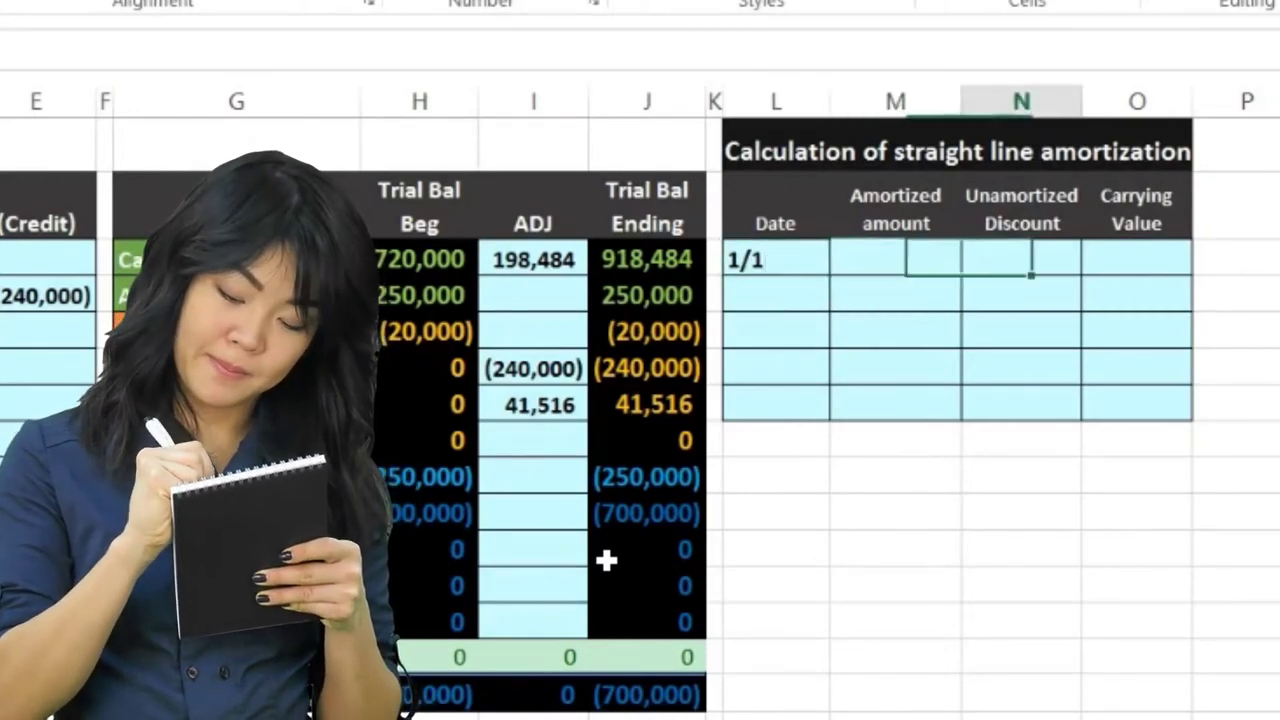
key("Right")
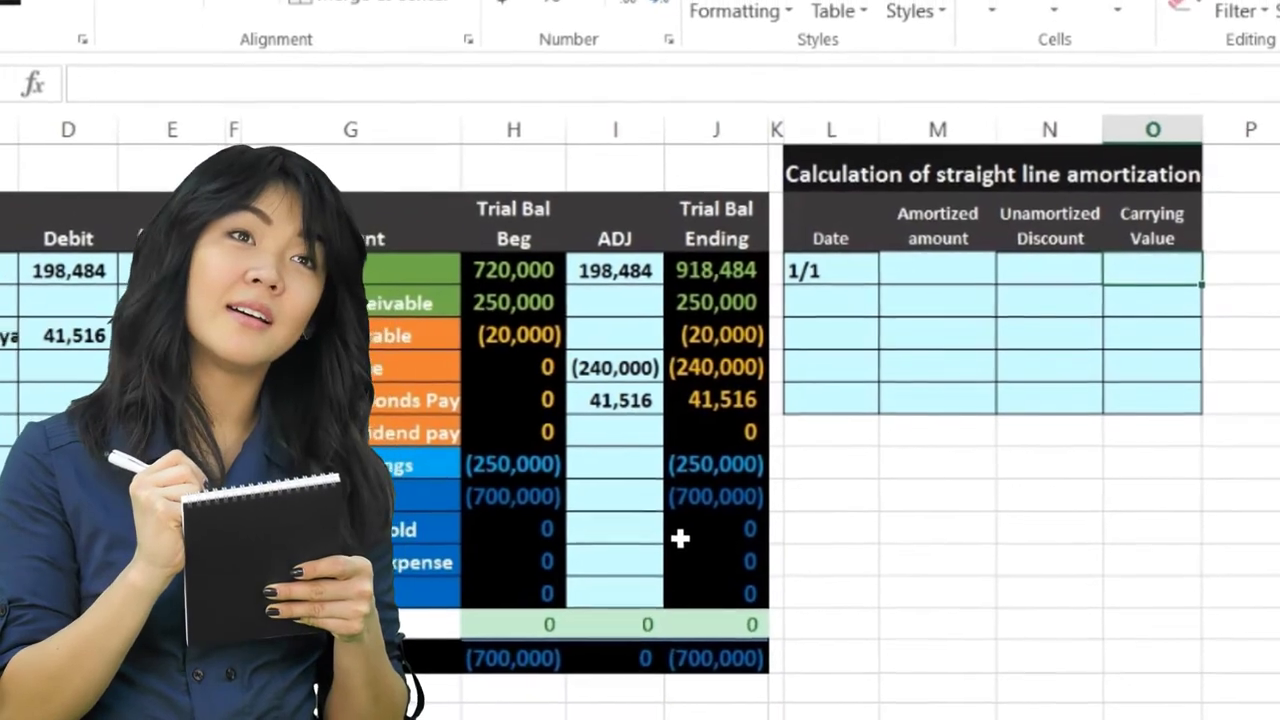
key("Left")
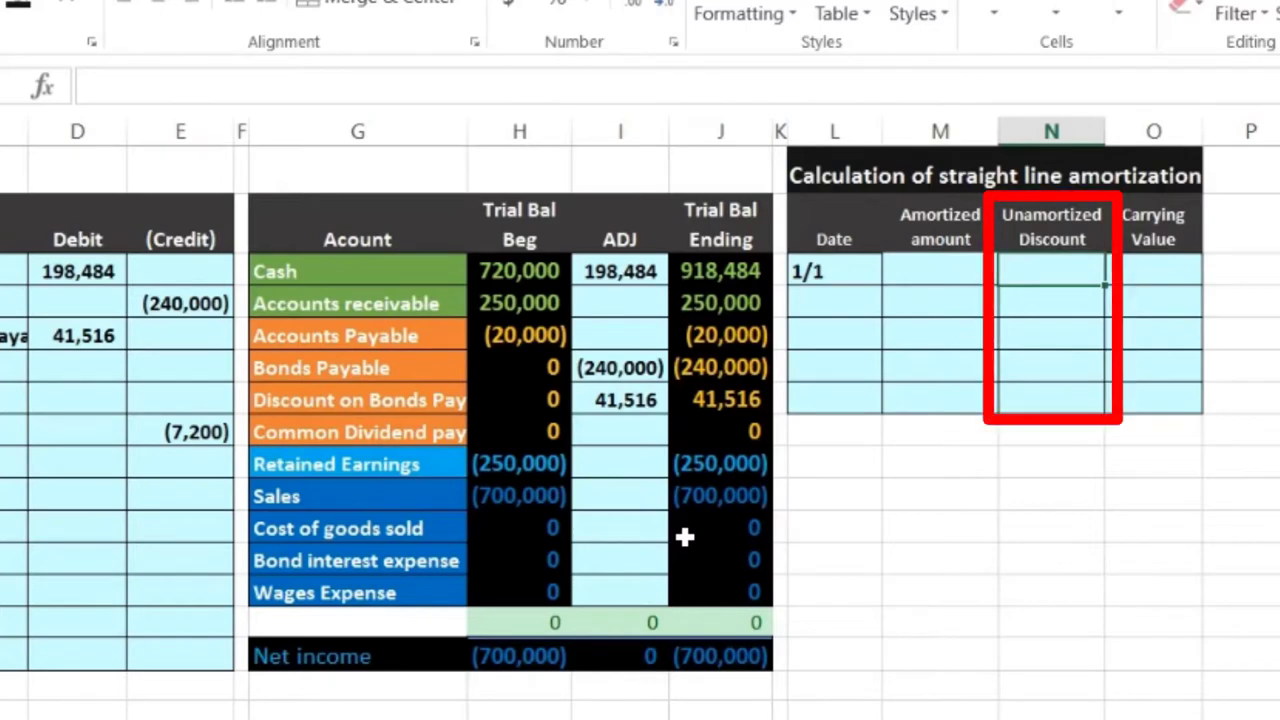
type("=")
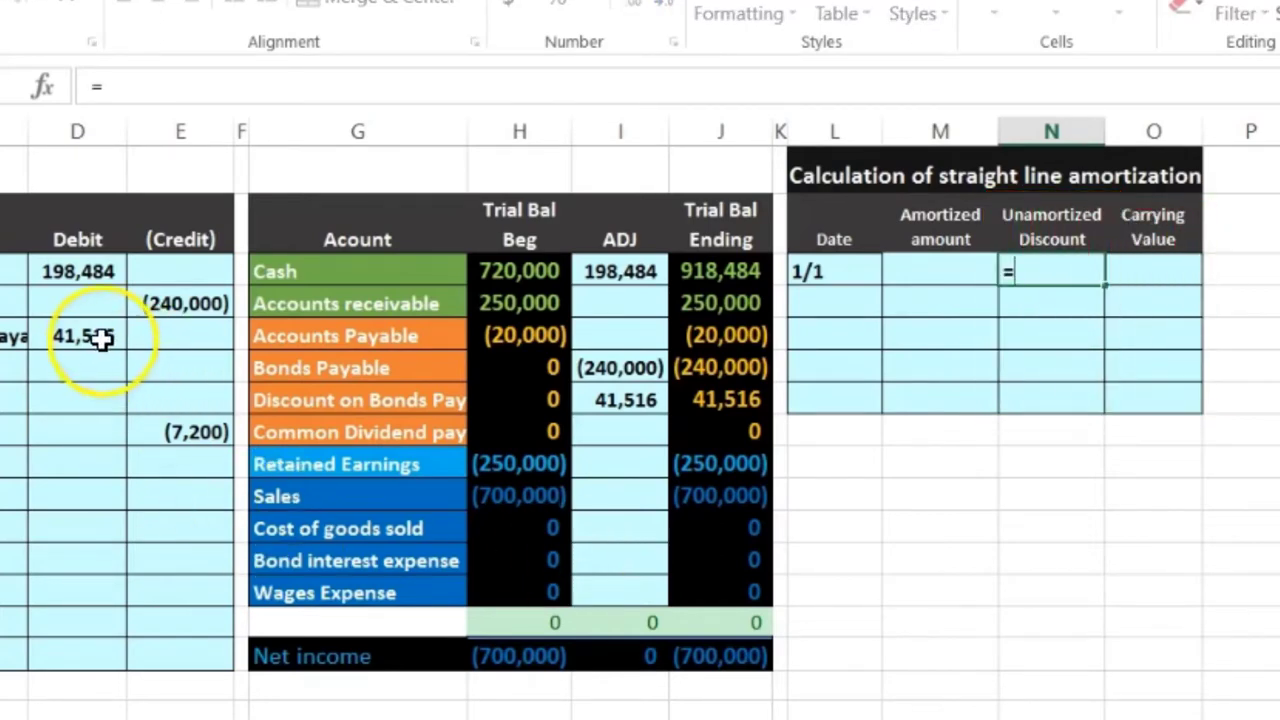
key("Return")
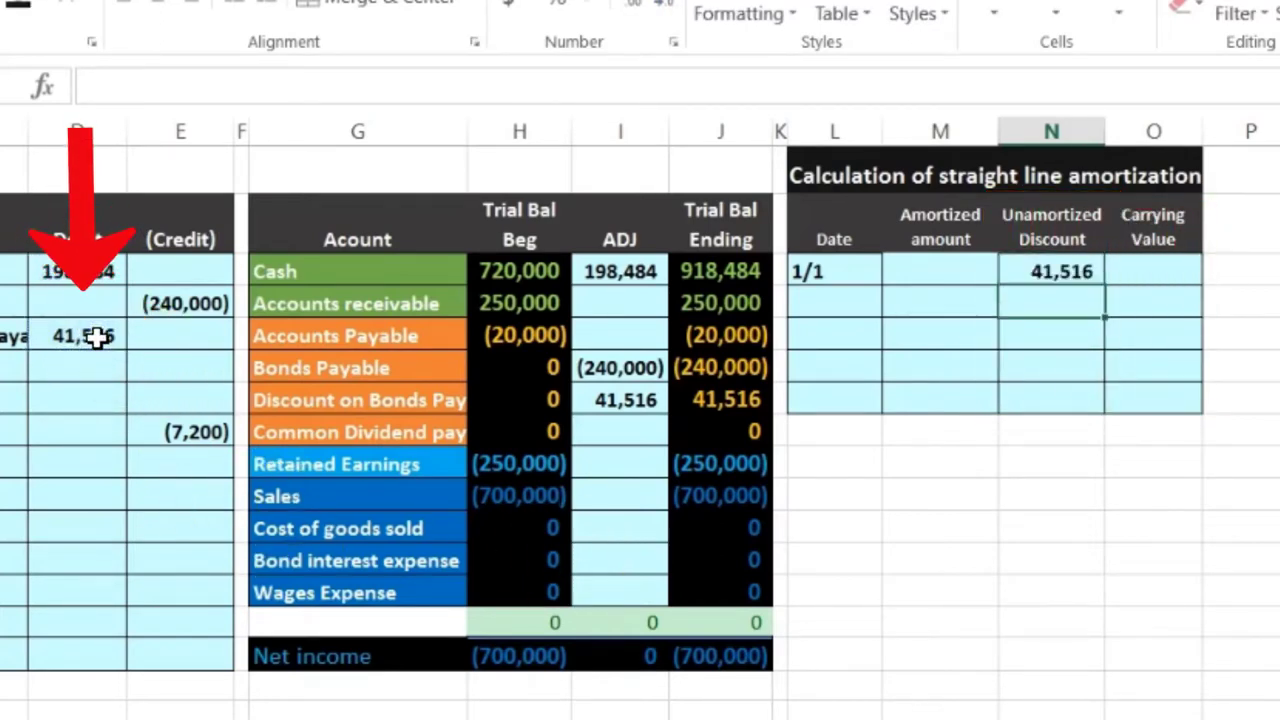
Calculate the 1/1 carrying value in O3 with the formula =240000-N3.
key("Right")
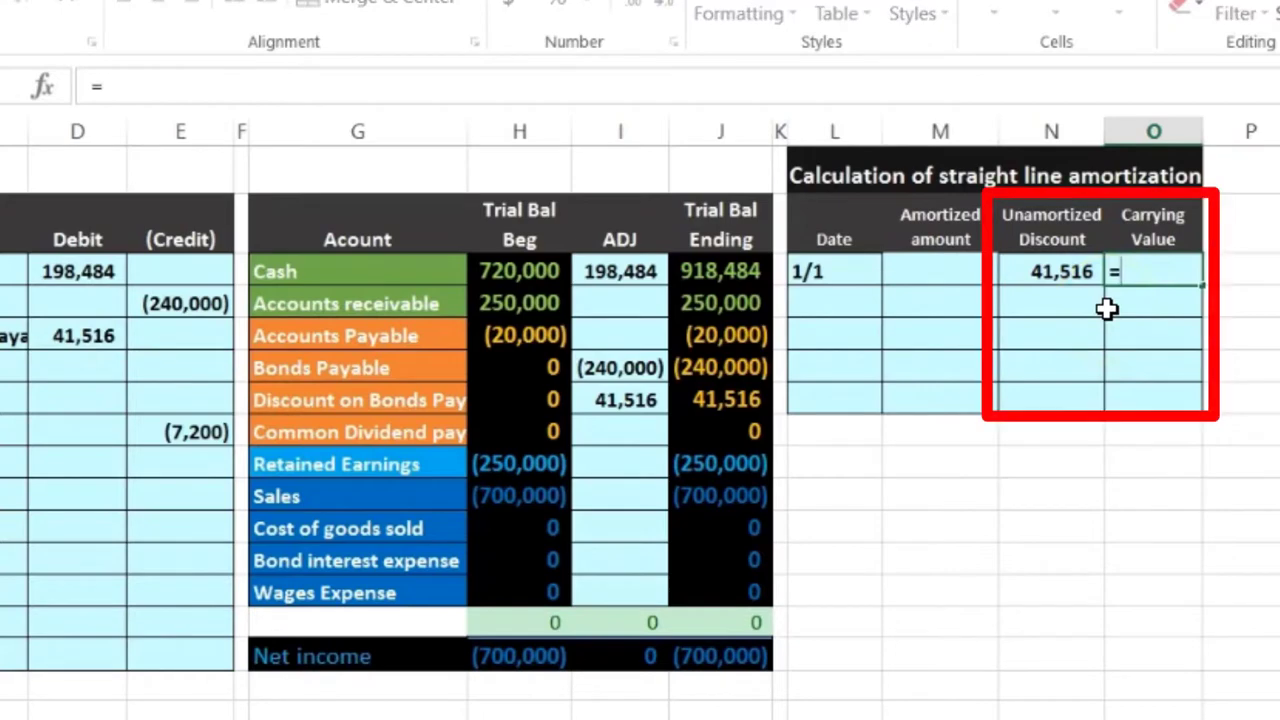
type("=")
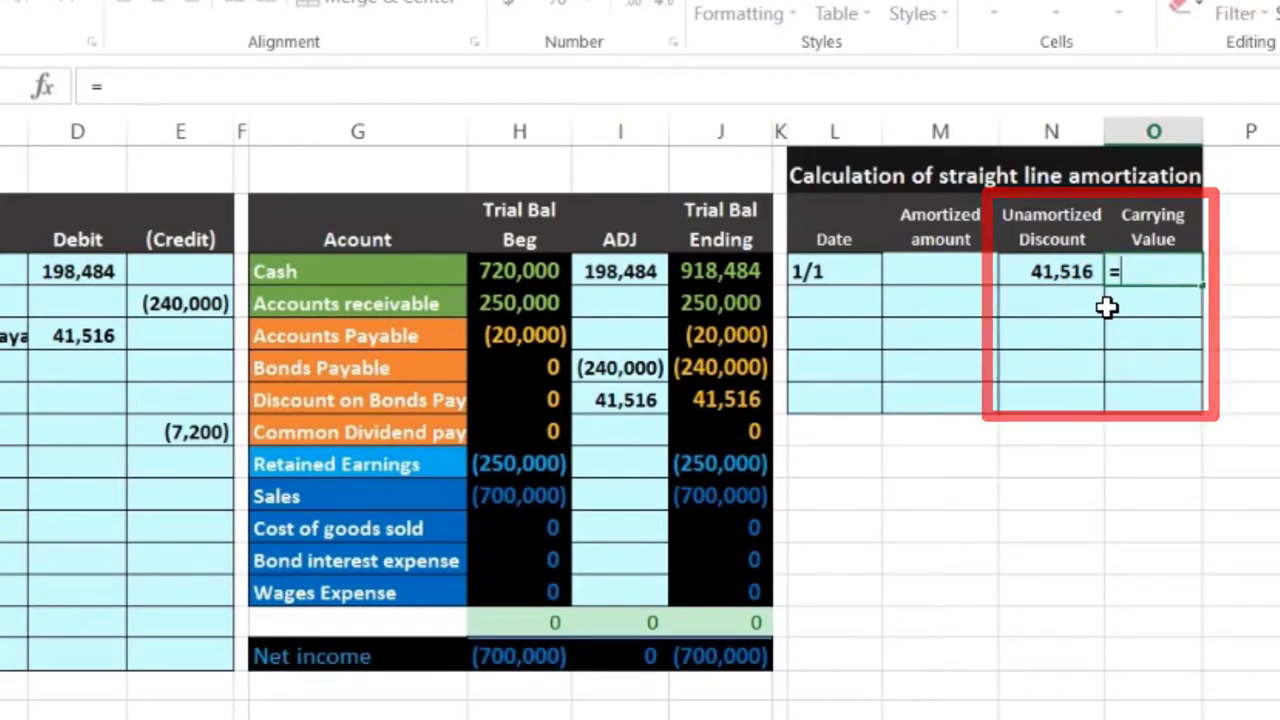
type("240000")
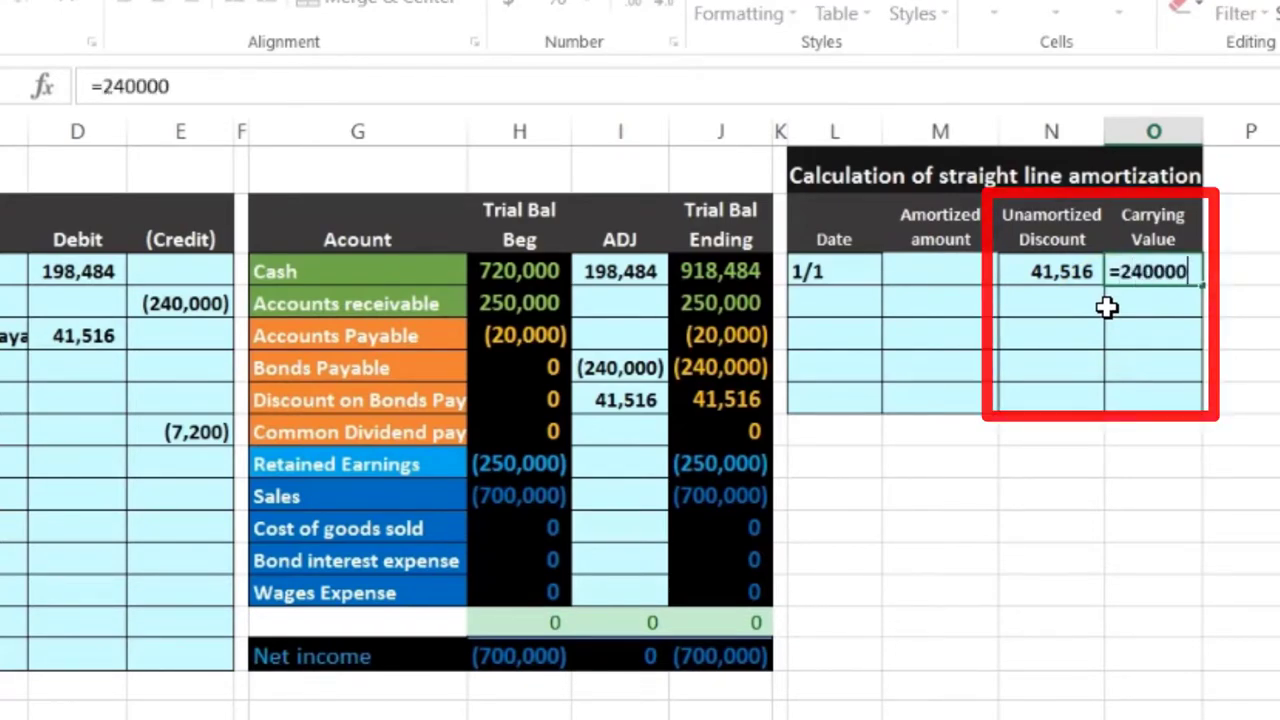
type("-")
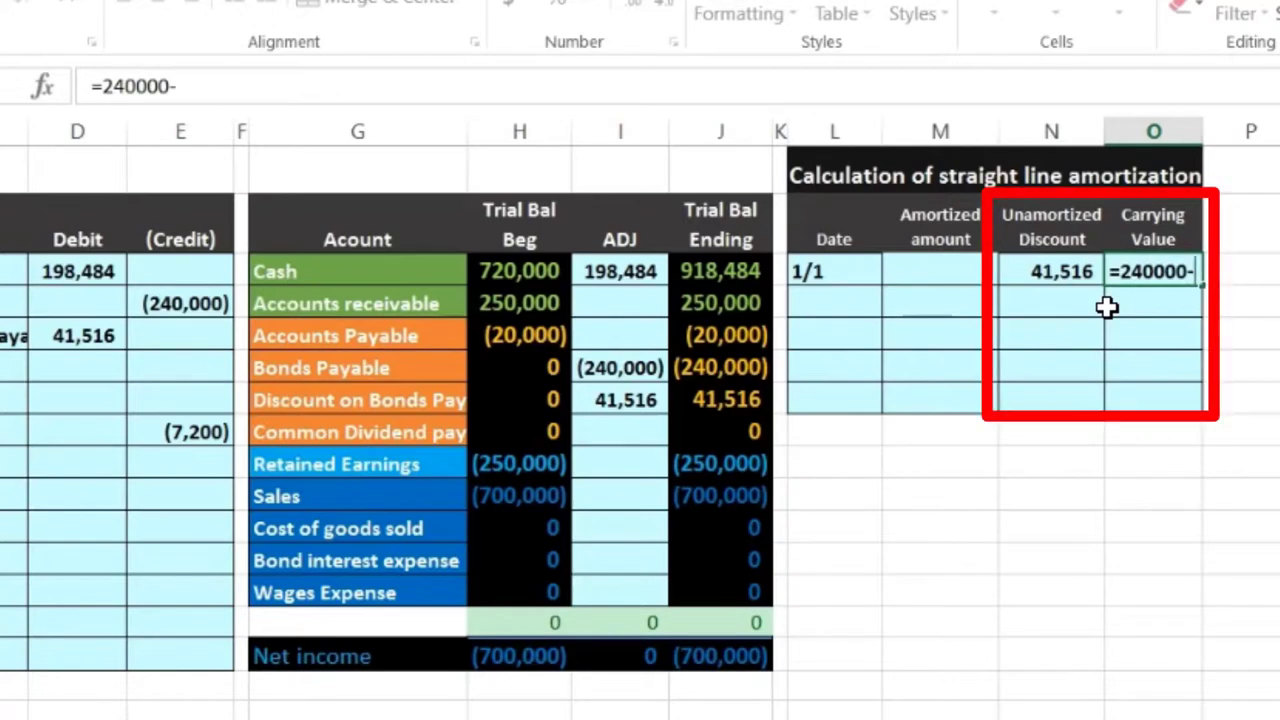
left_click(1049, 265)
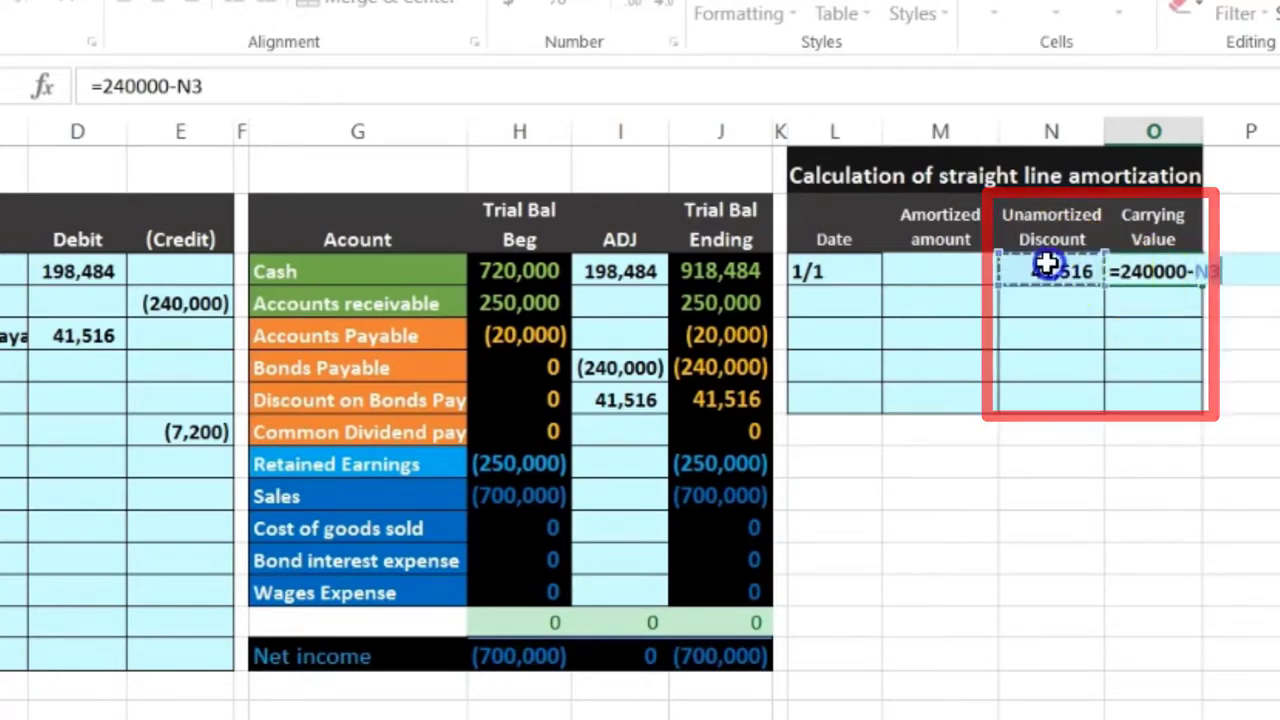
key("Return")
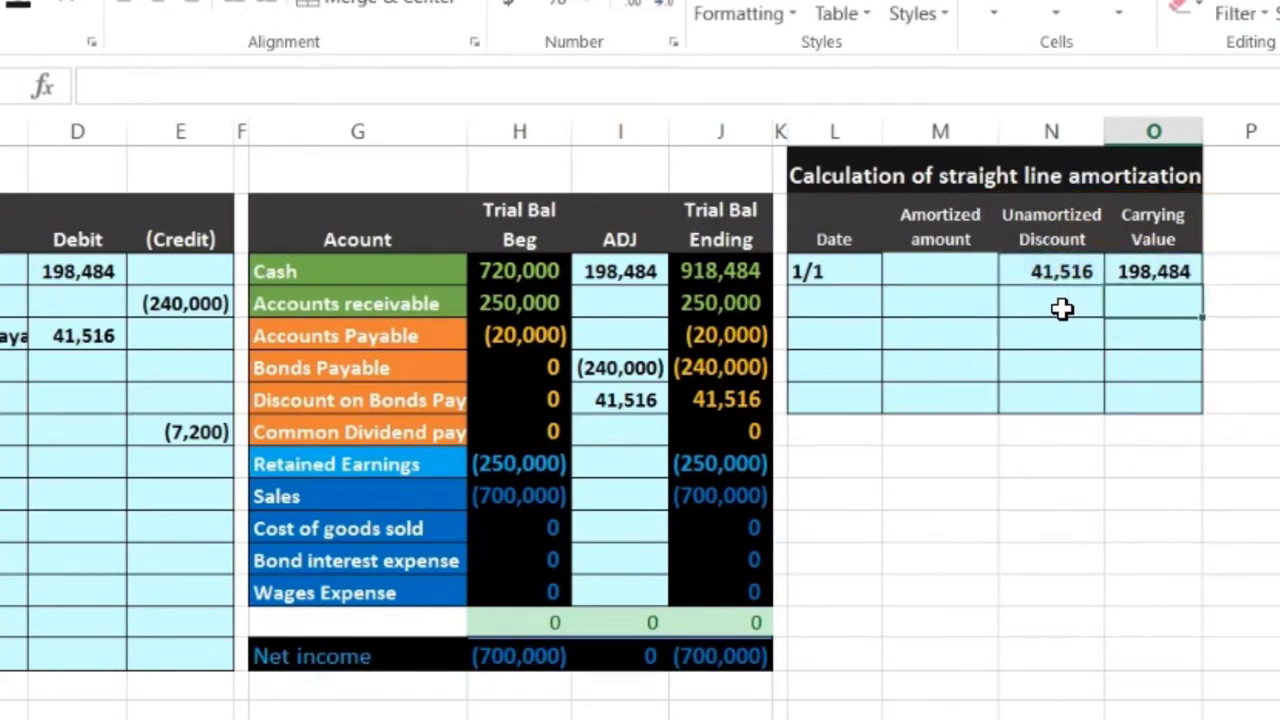
Move the calculator clear of the amortization table and divide the 41,516 discount by 15 years.
left_click(1143, 308)
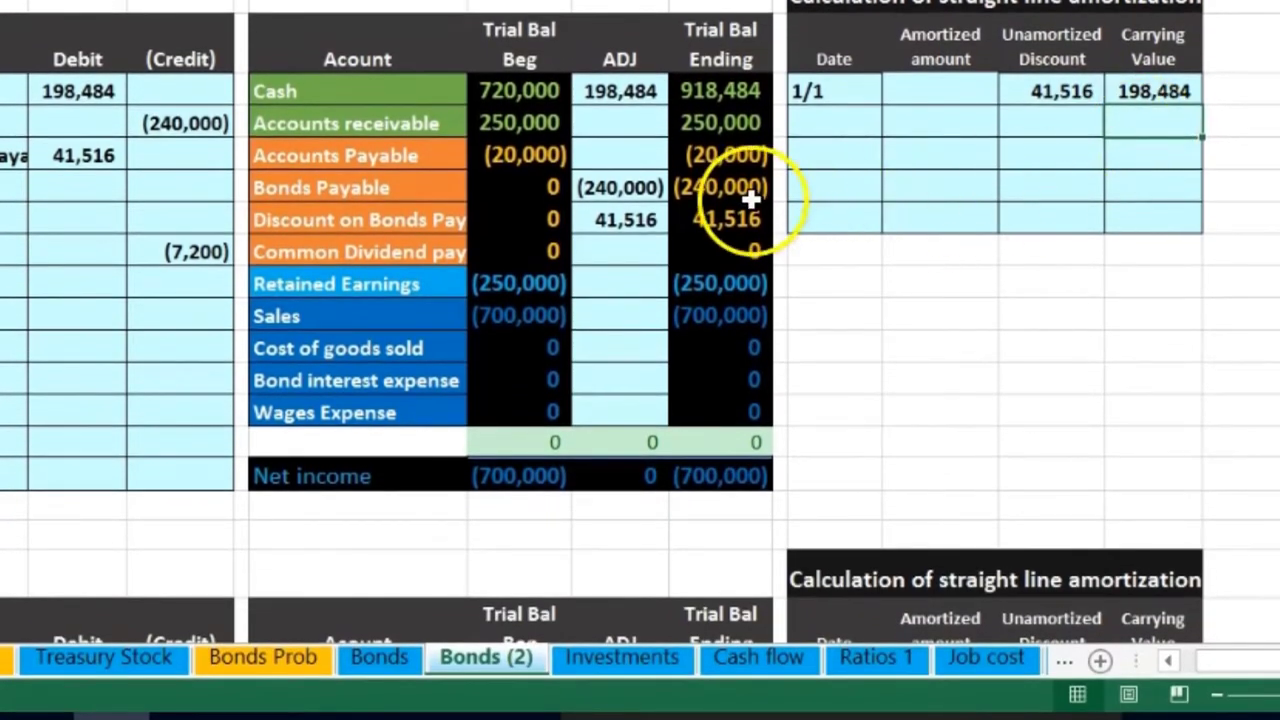
left_click_drag(750, 200, 746, 207)
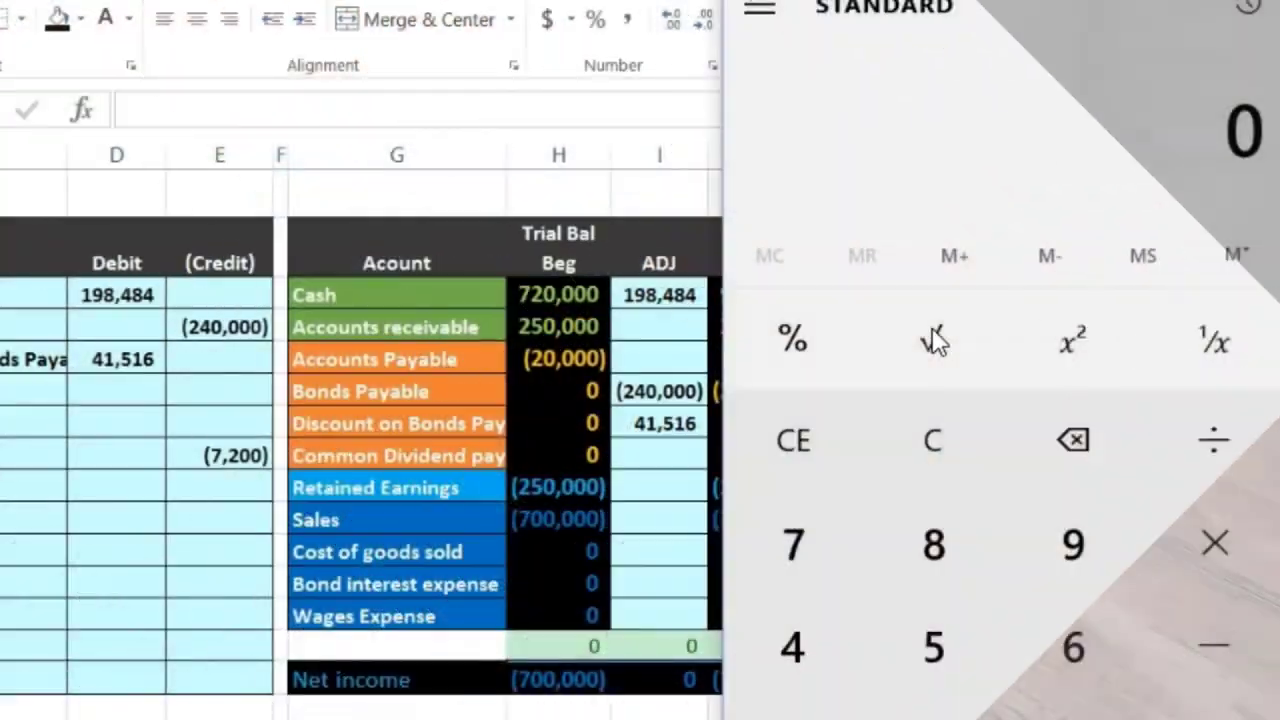
left_click_drag(950, 0, 470, 0)
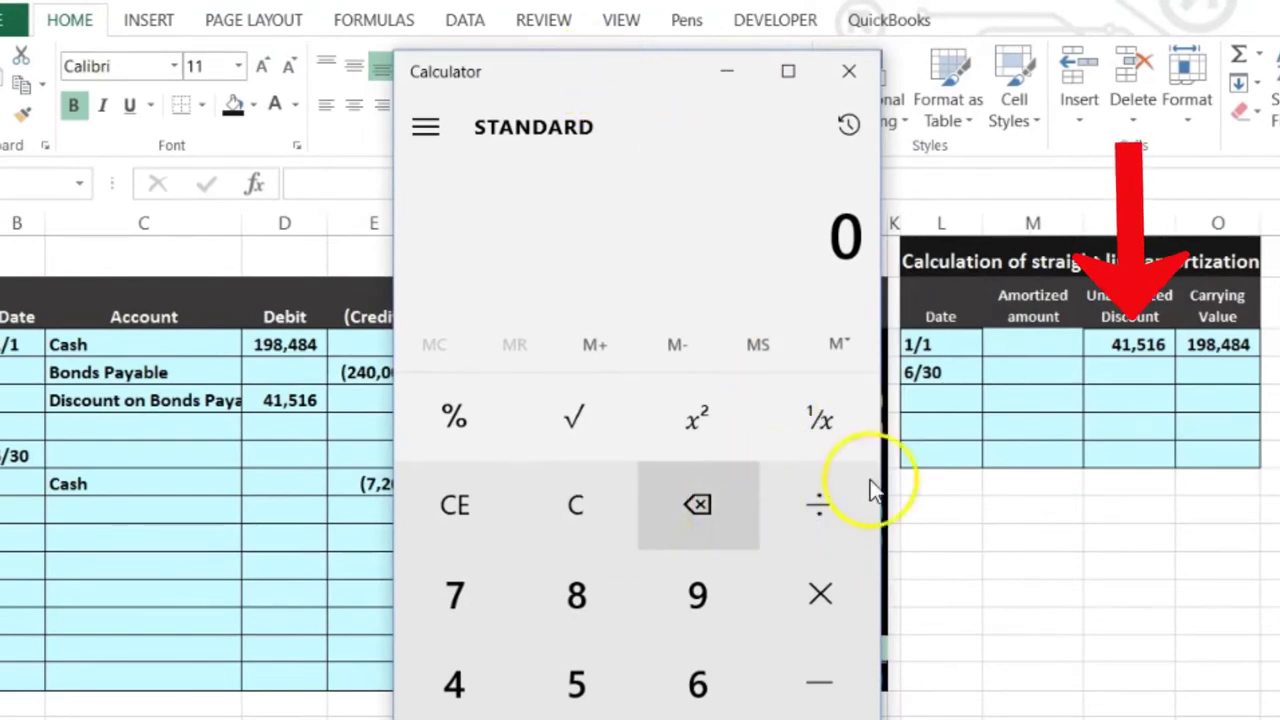
type("41516")
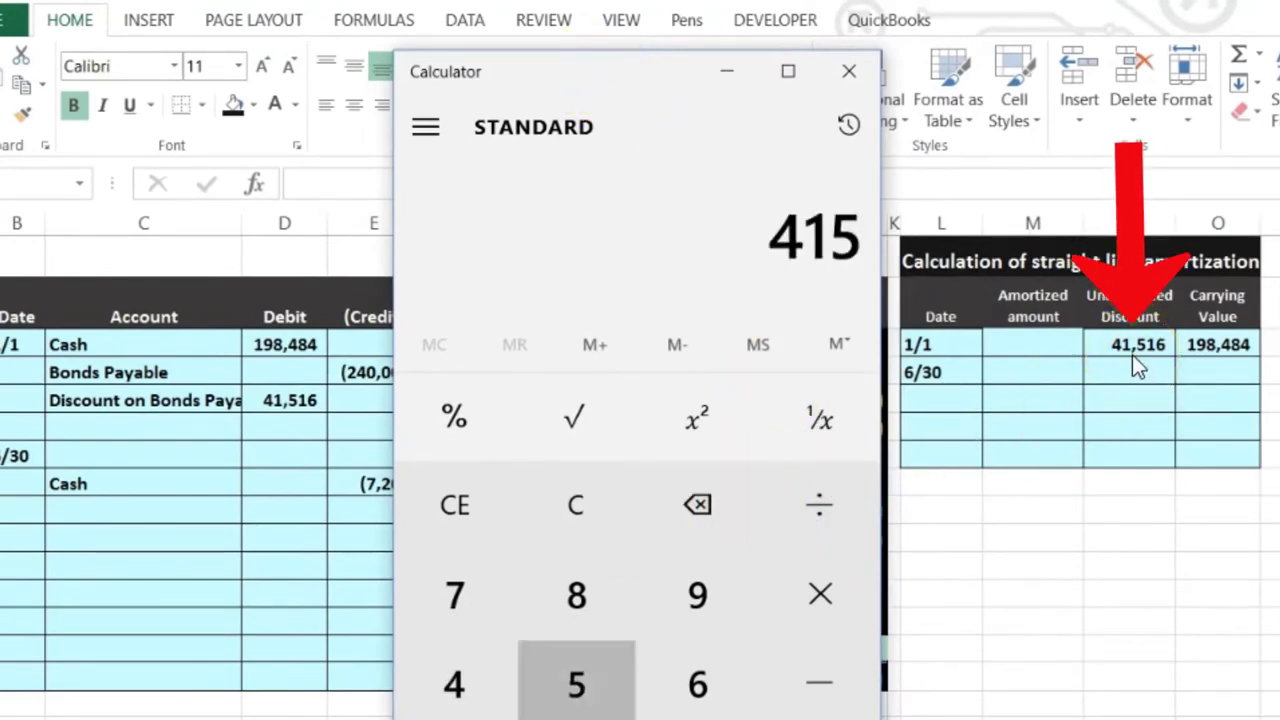
key("slash")
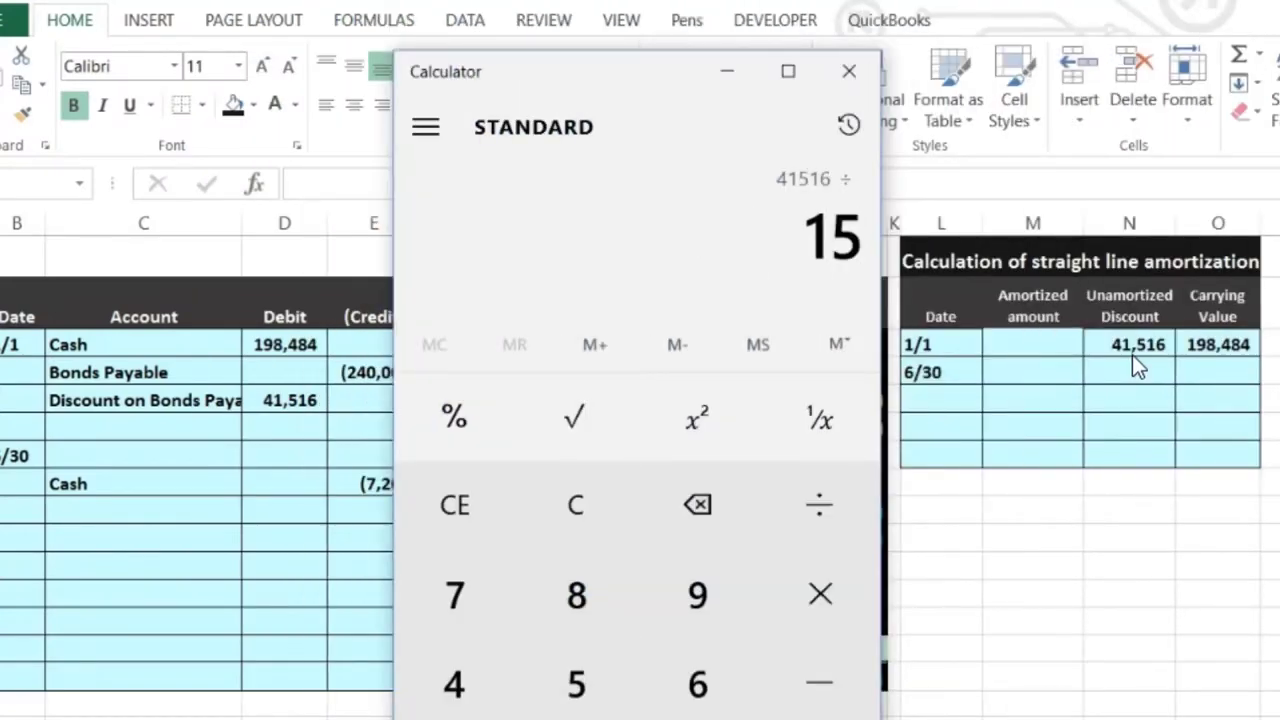
key("Return")
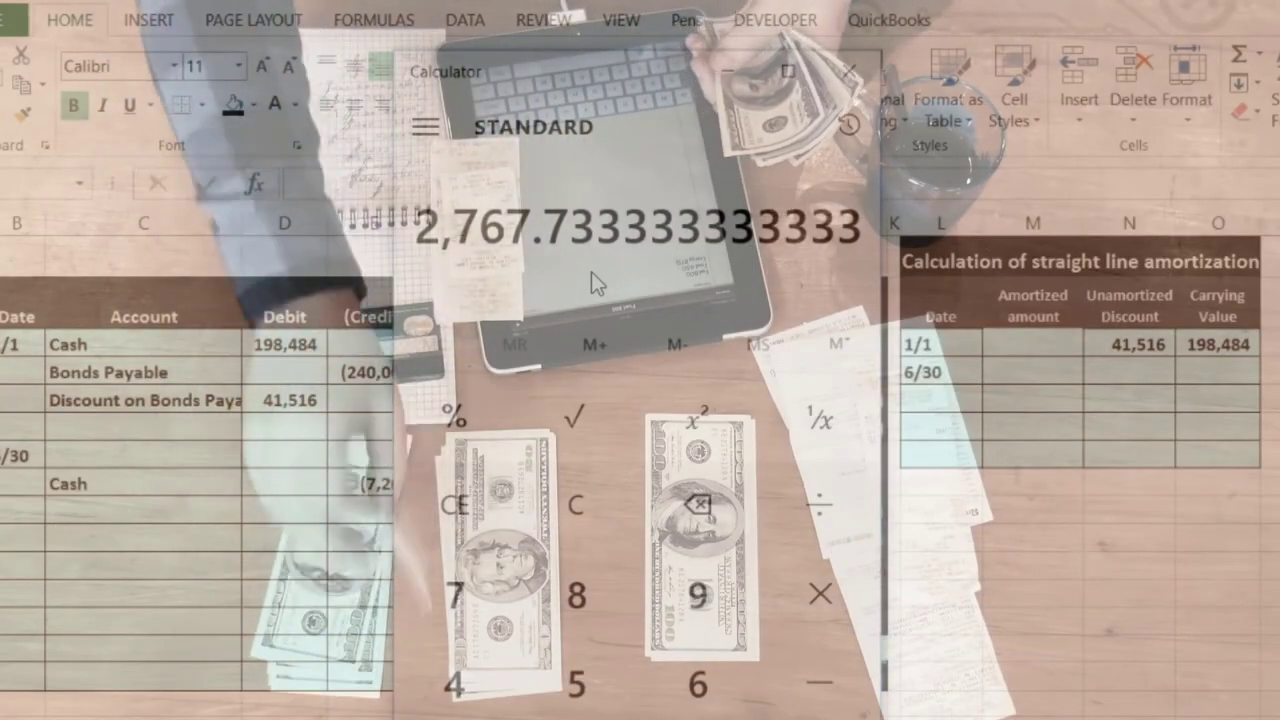
Halve the annual discount amortization on the calculator and cross-check the semiannual amount by dividing 41,516 by 30.
key("slash")
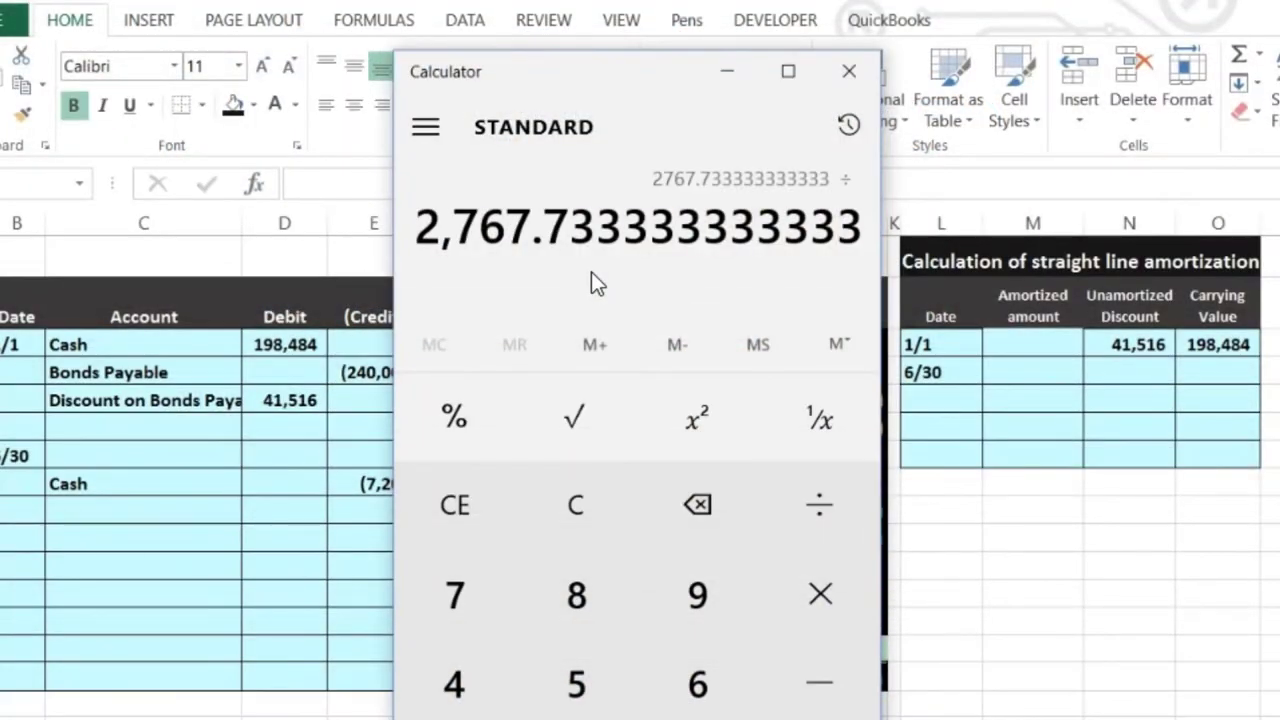
type("2")
key("Return")
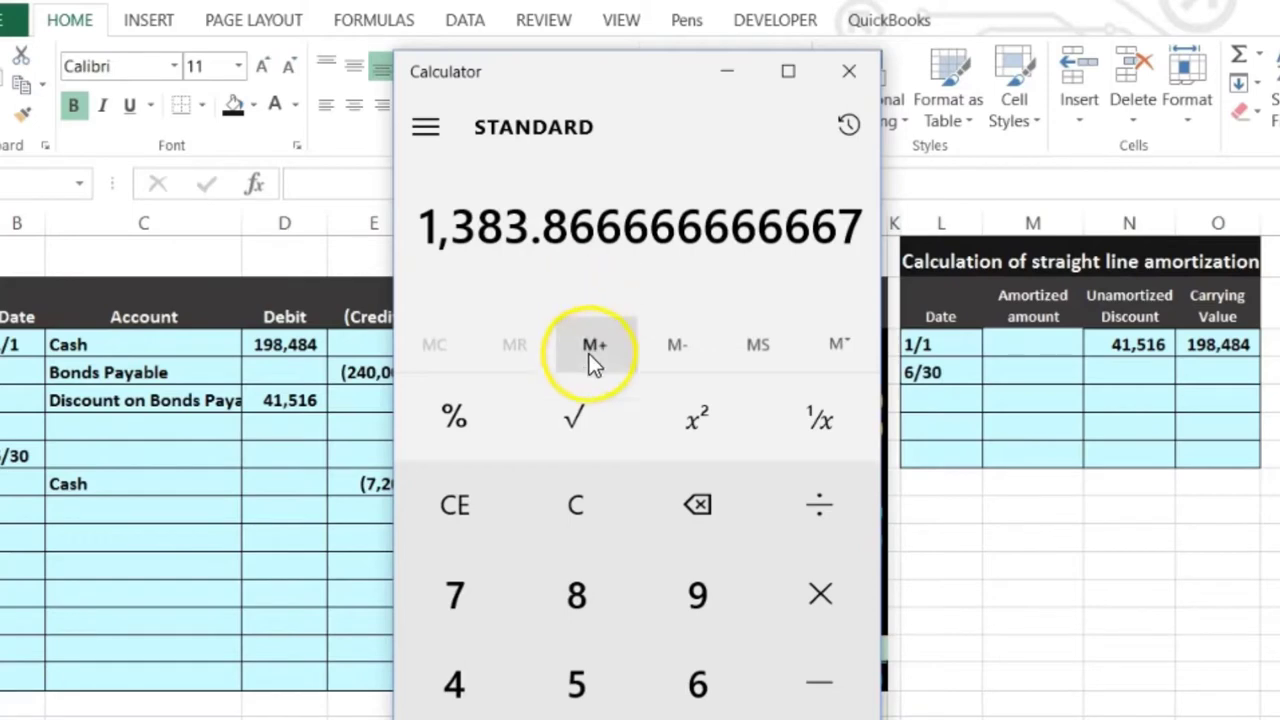
left_click(591, 514)
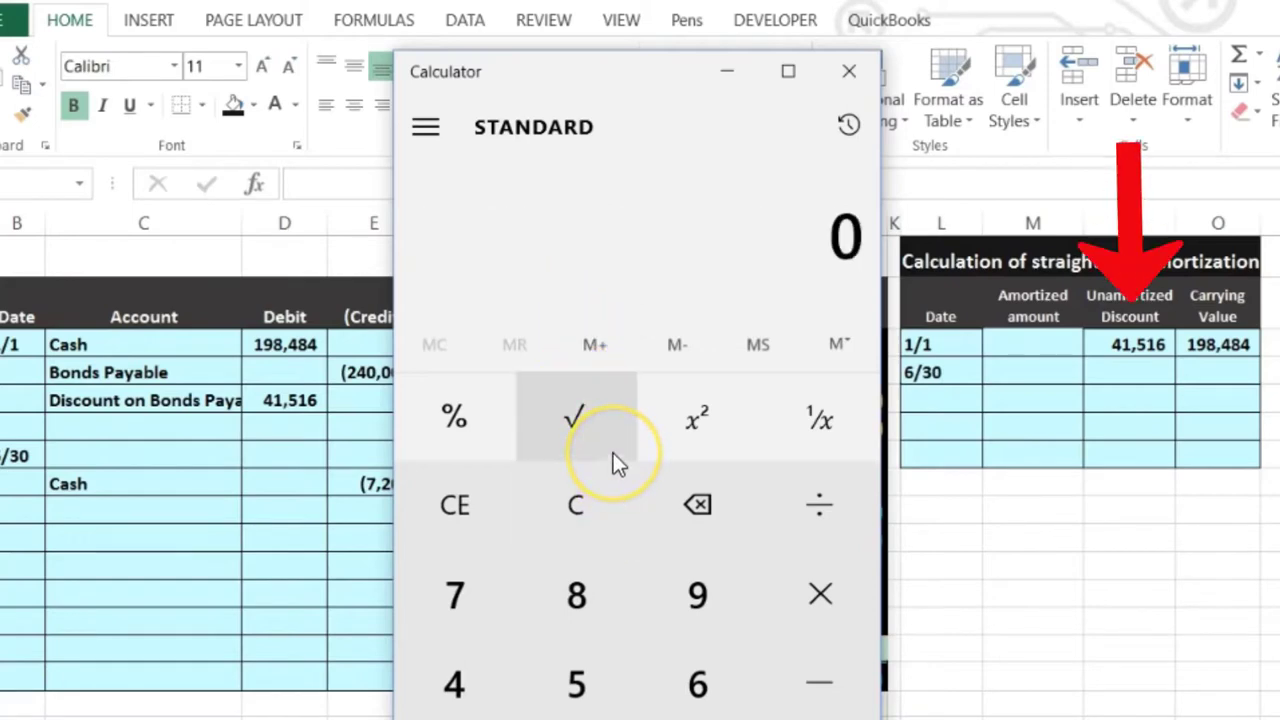
type("41,516 ÷")
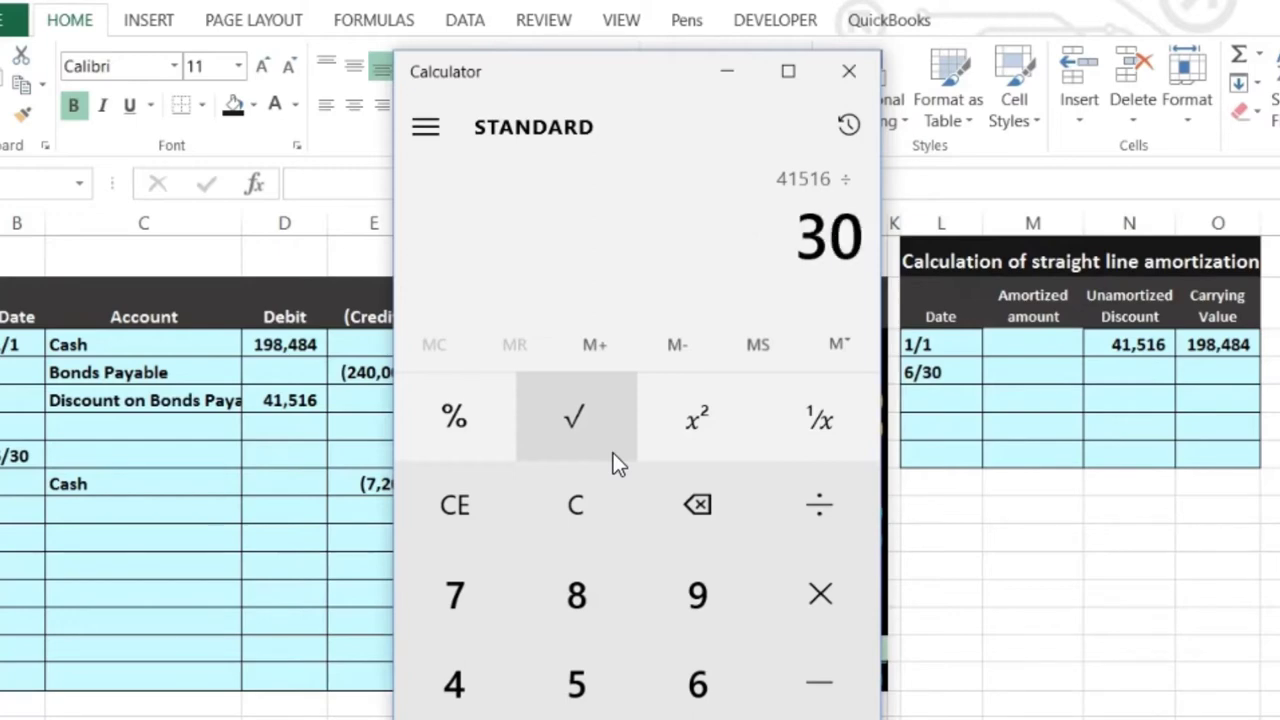
key("Return")
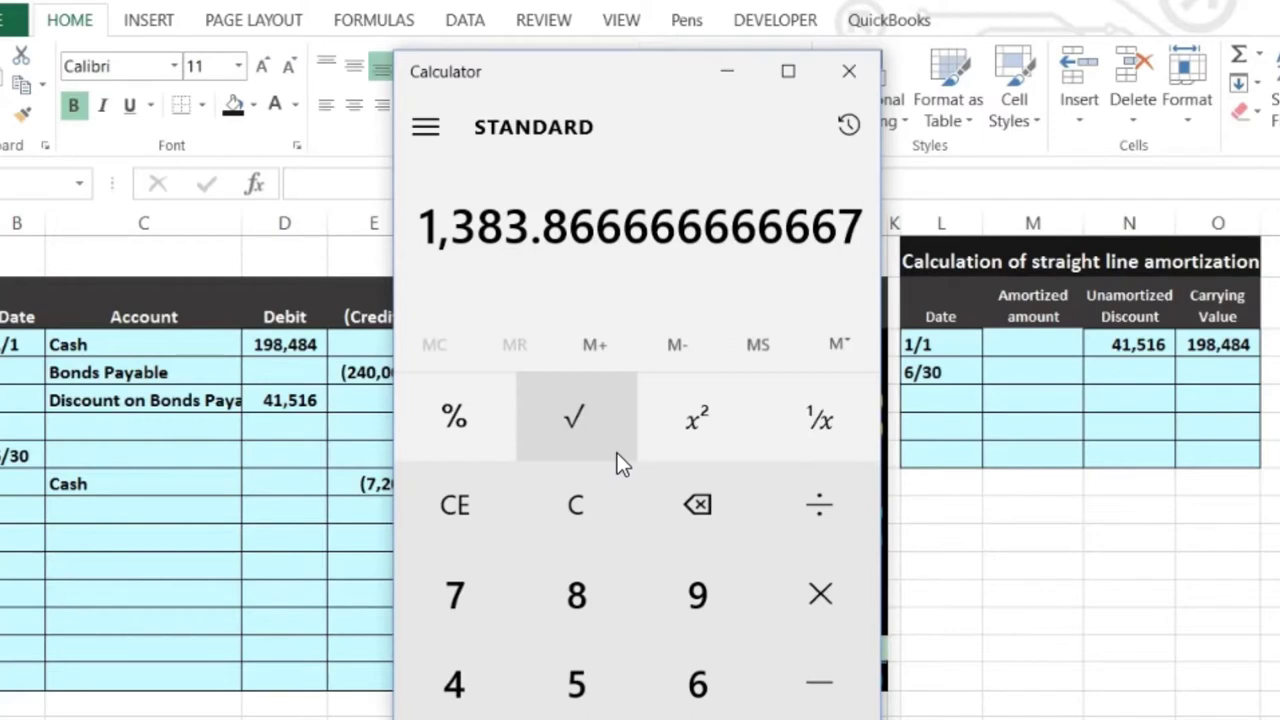
Calculate the 6/30 amortized amount in M4 with the formula =41516/15/2.
left_click(957, 403)
left_click(1038, 372)
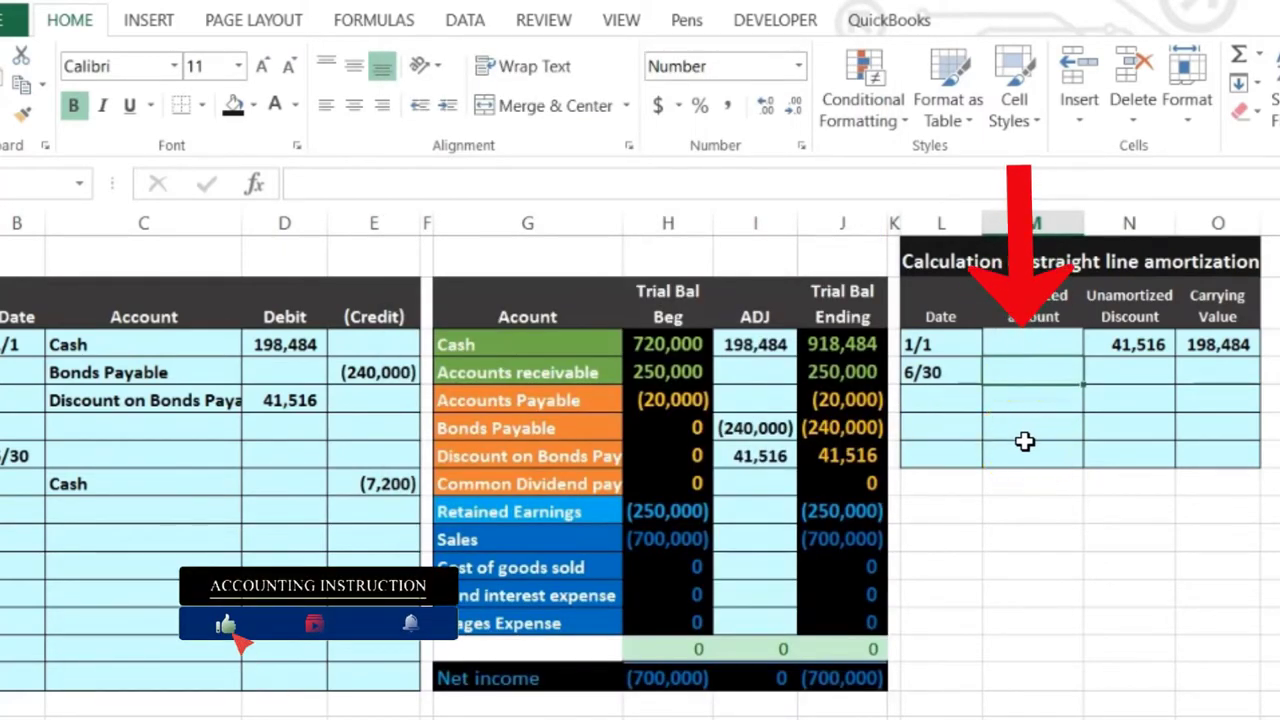
type("=")
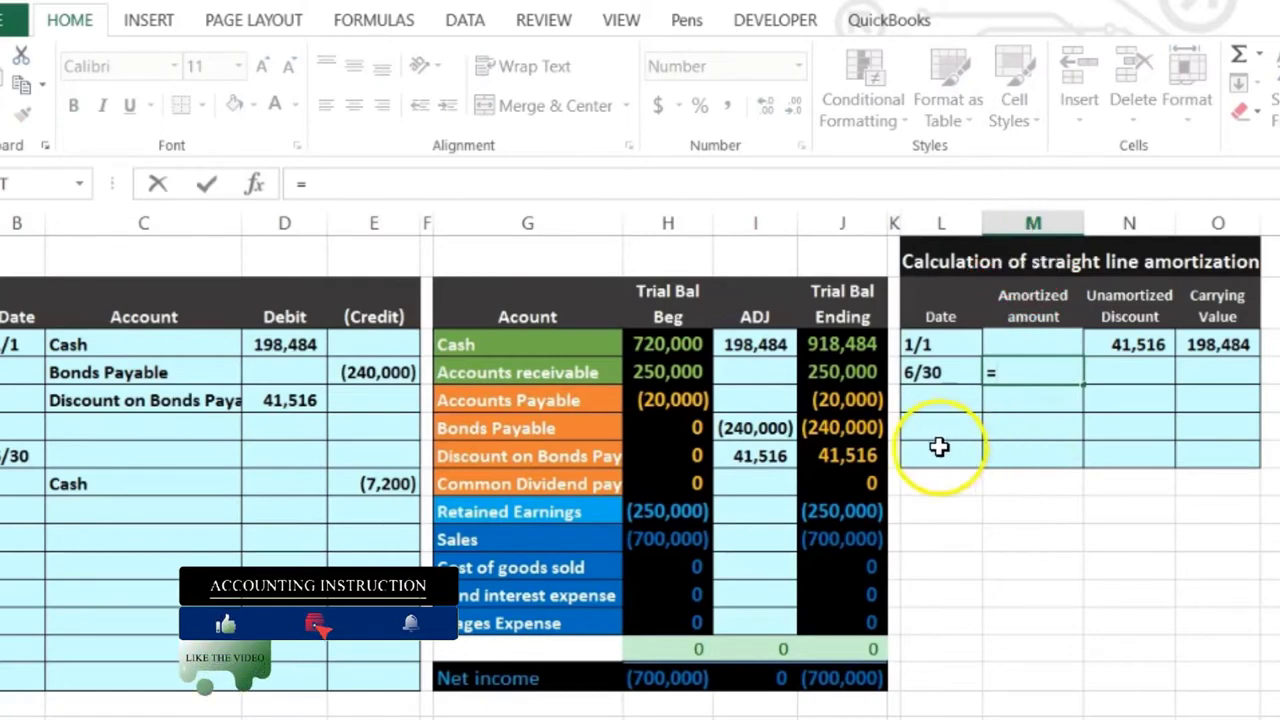
type("41516/15/2")
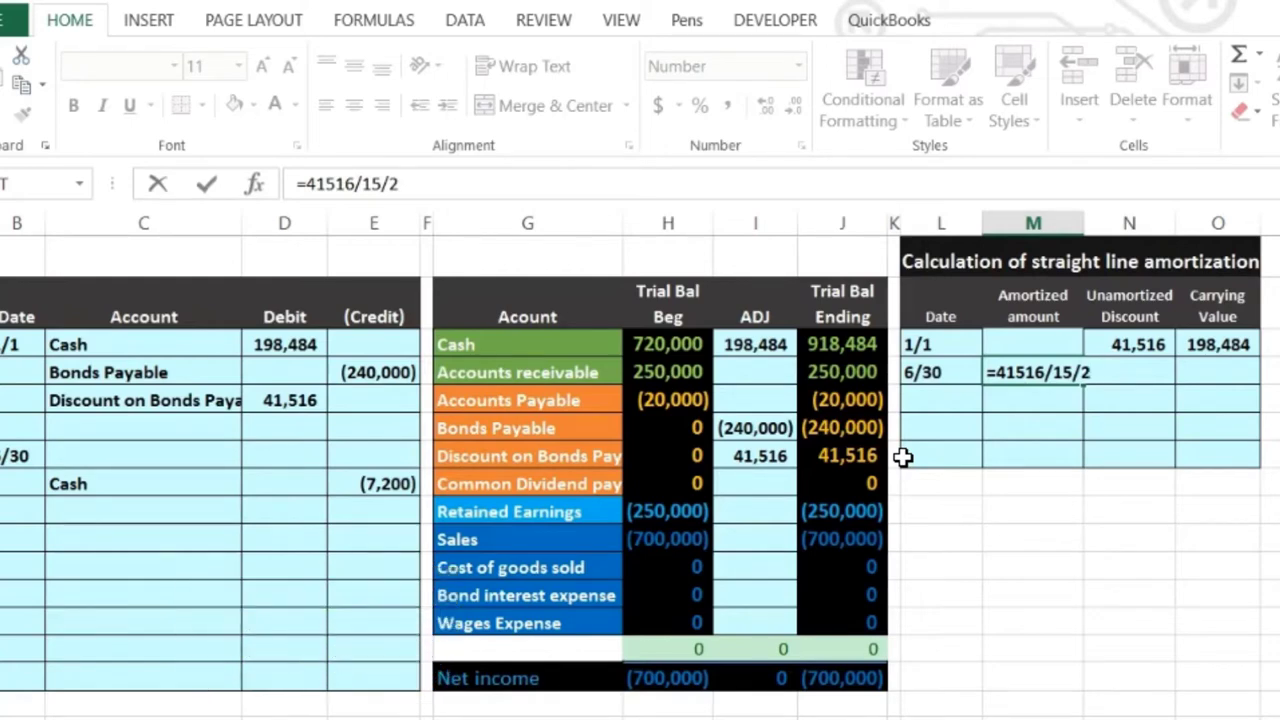
key("Return")
Check the unrounded 6/30 amortized amount by showing three decimals, and restore the whole-number display.
key("Up")
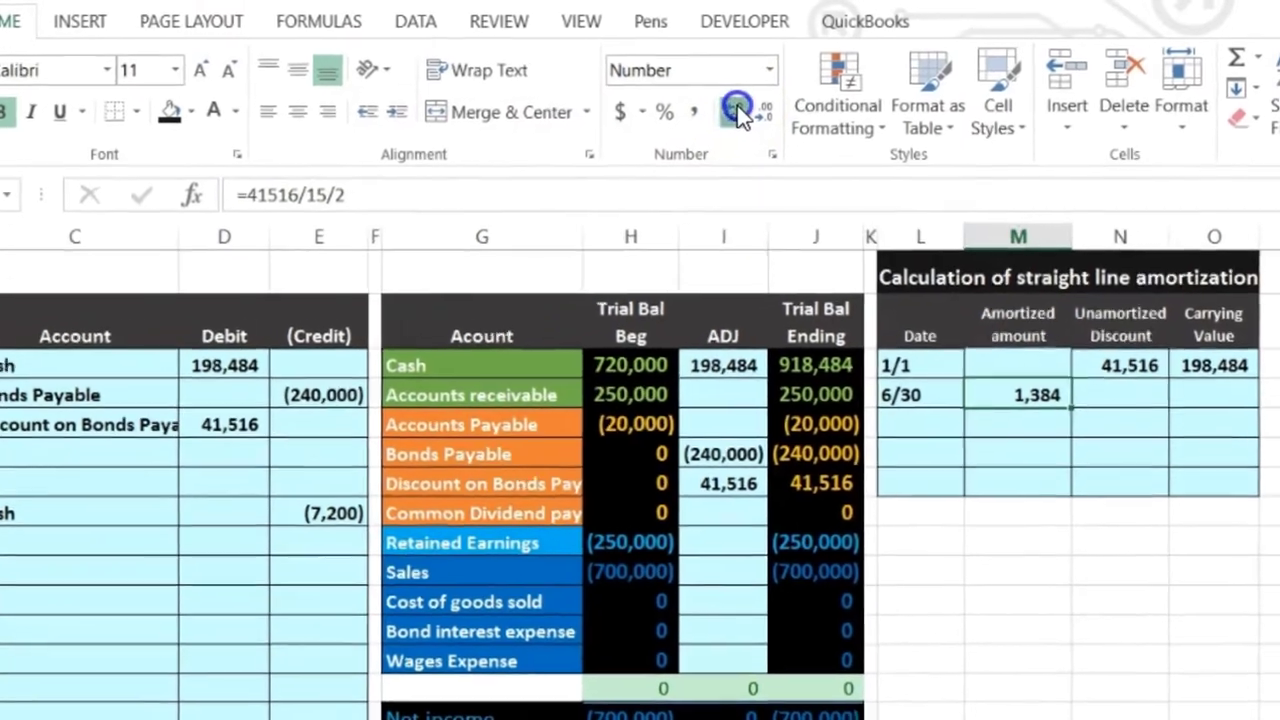
left_click(767, 103)
left_click(651, 122)
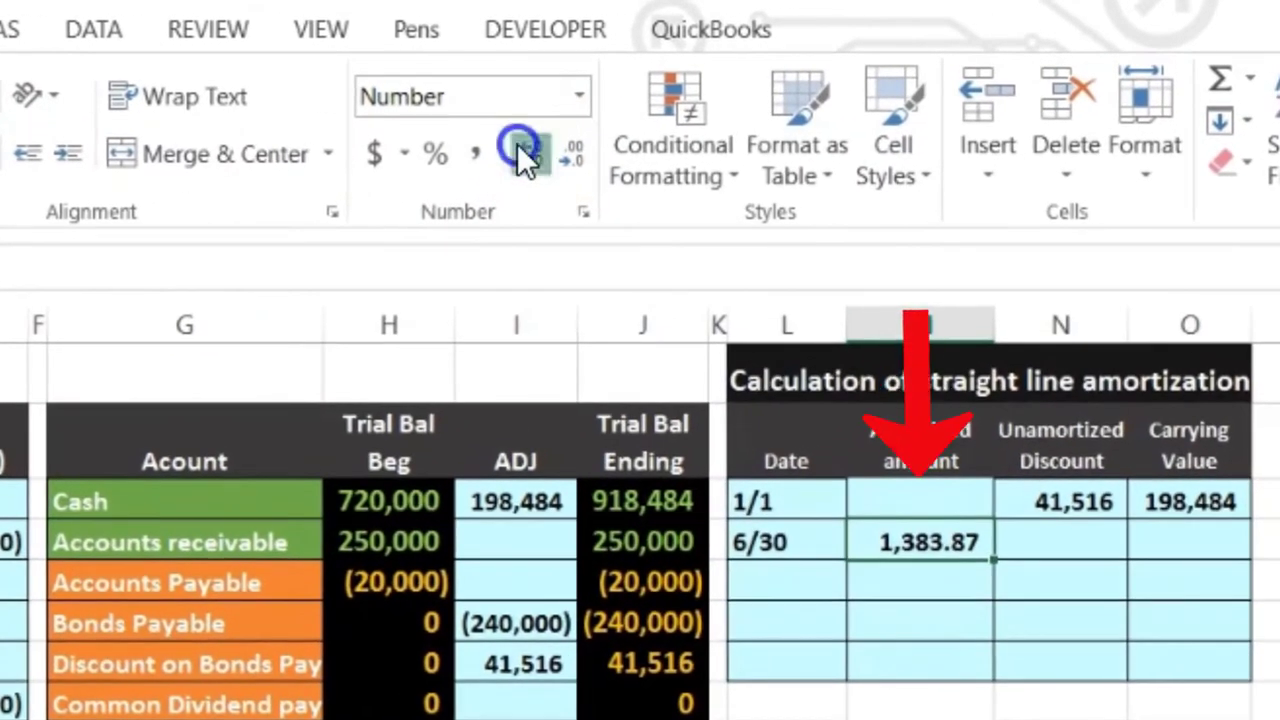
left_click(517, 143)
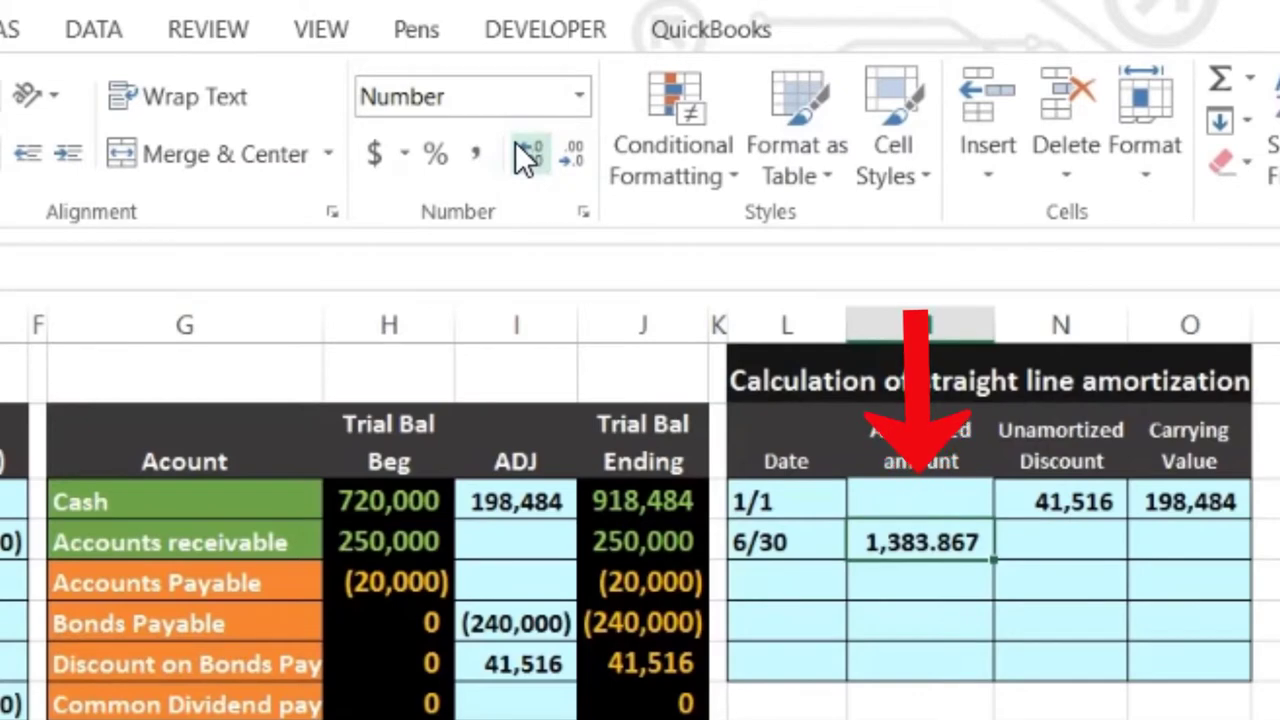
left_click(567, 143)
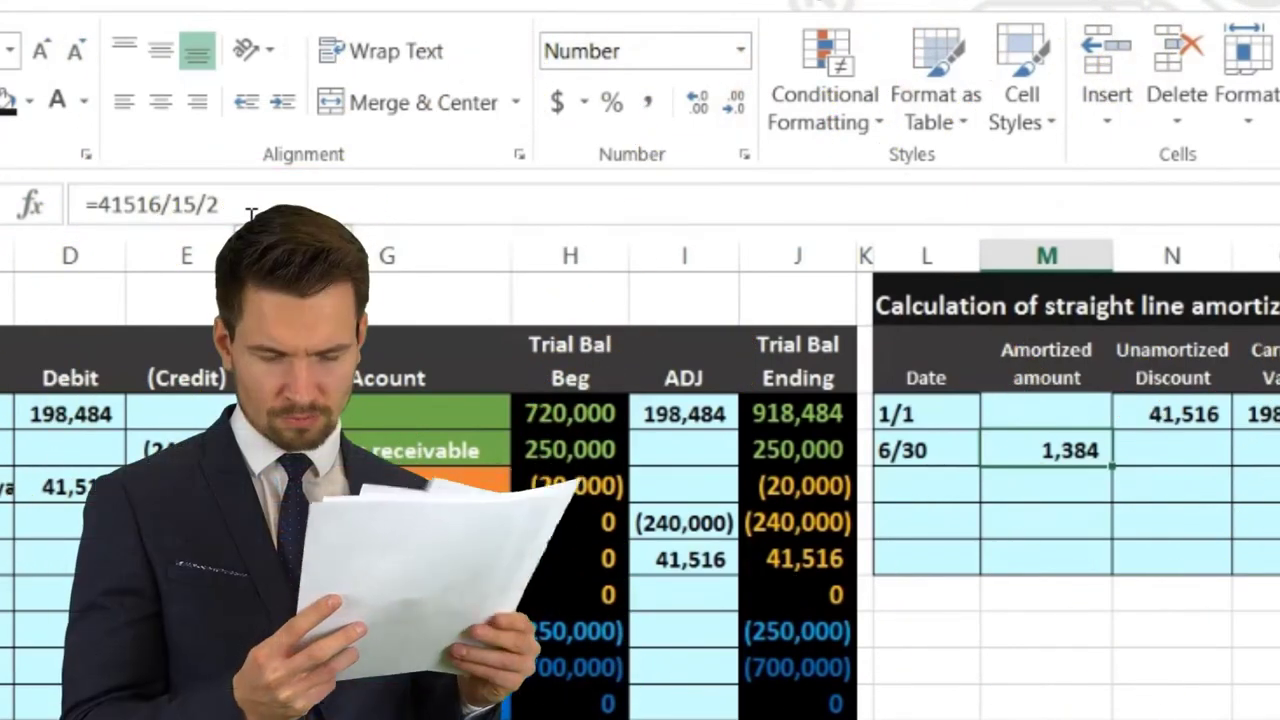
Calculate the 6/30 unamortized discount in N4 by subtracting the amortized amount with =N3-M4.
left_click(1173, 452)
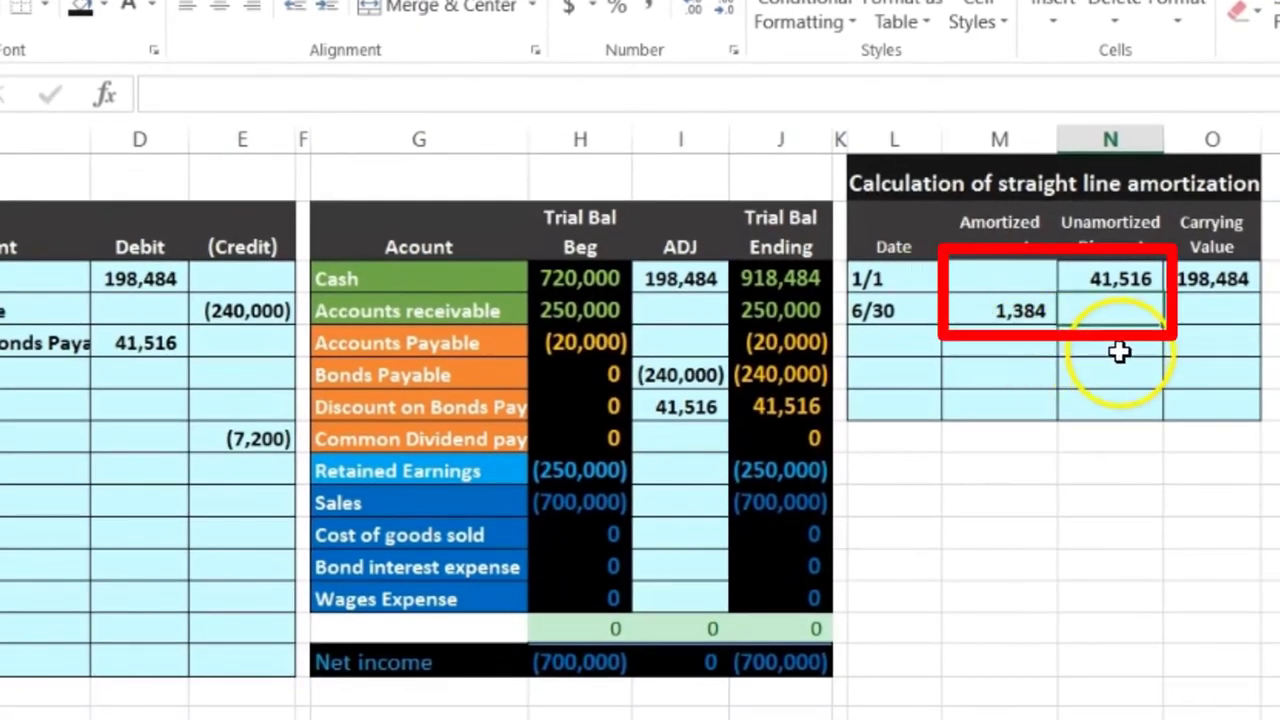
type("=")
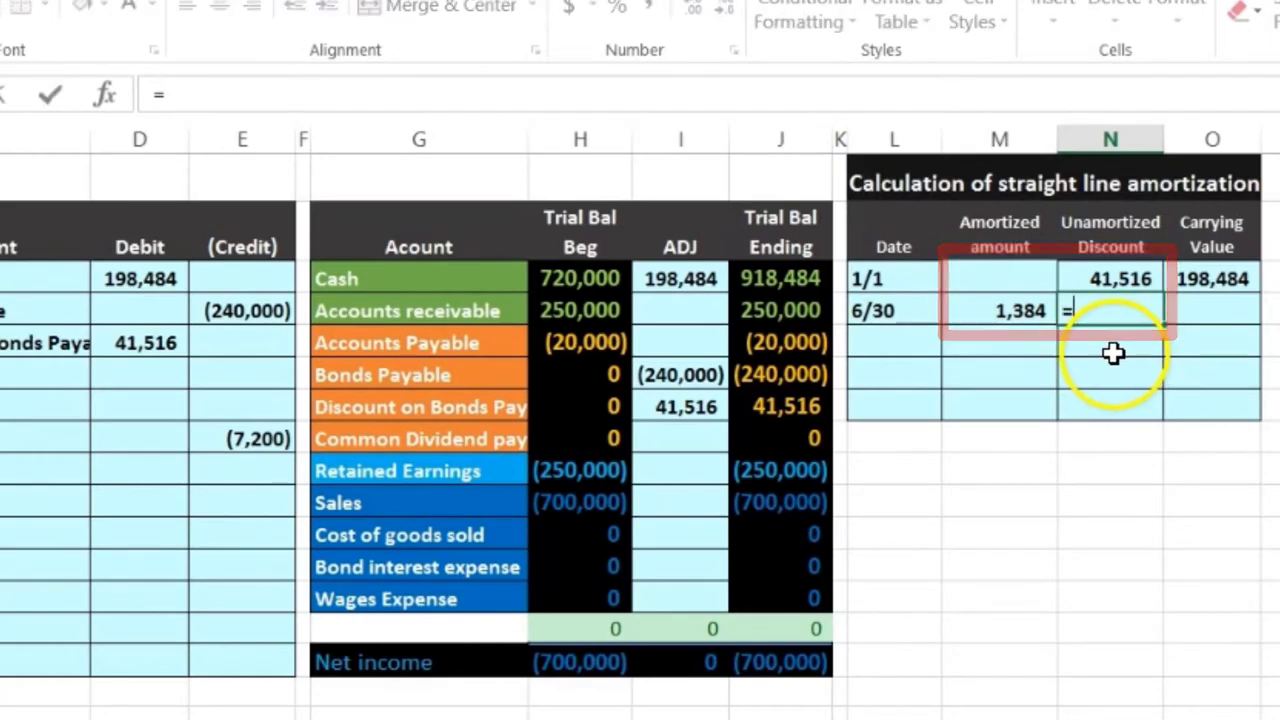
left_click(1113, 279)
type("-")
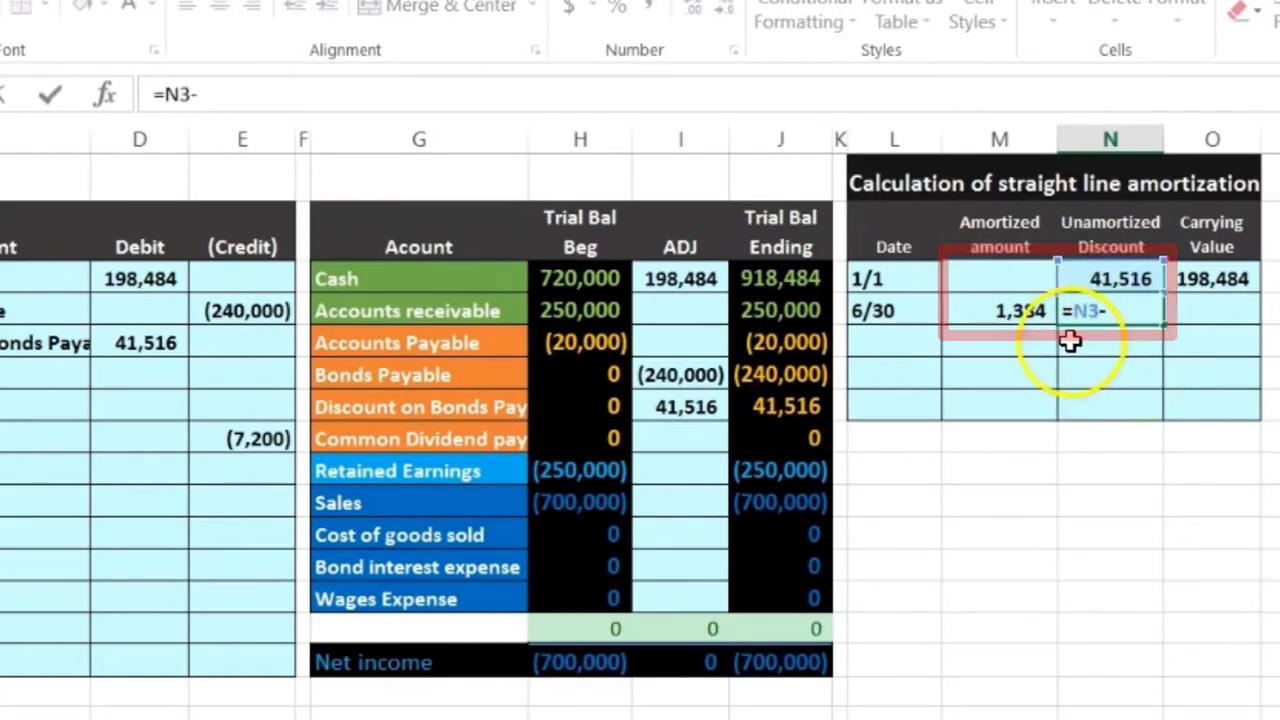
left_click(1020, 310)
key("Return")
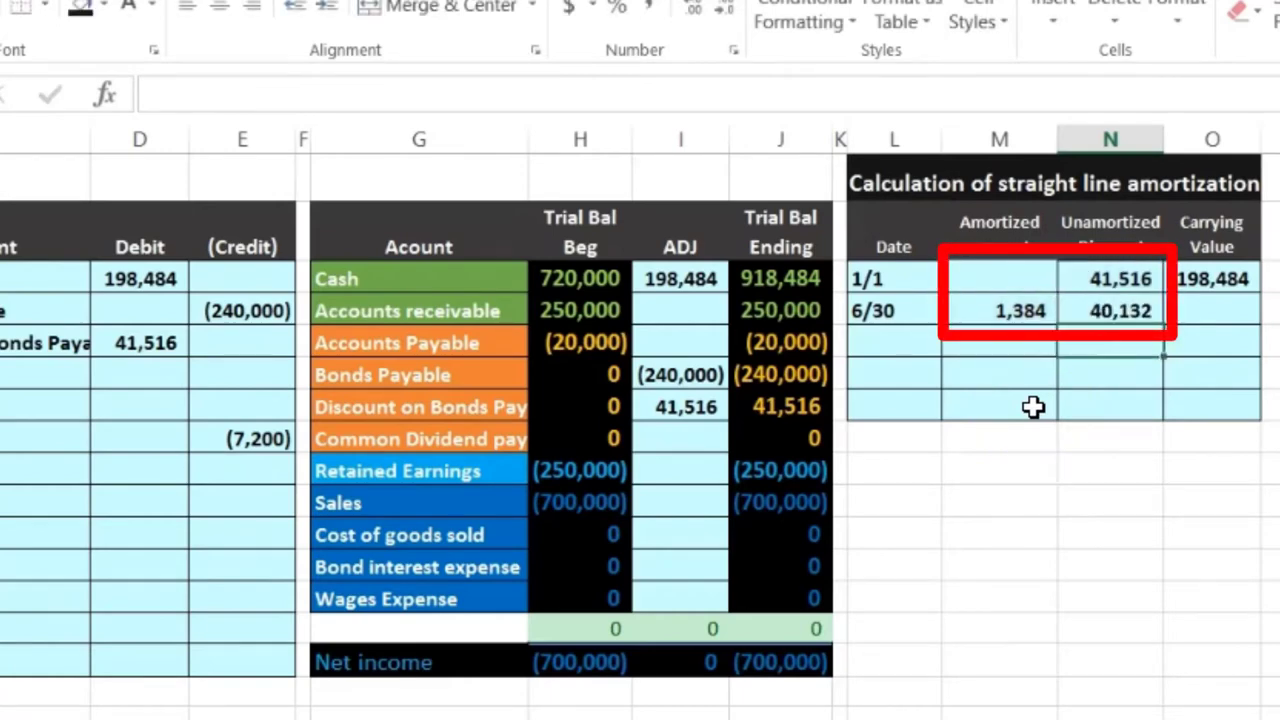
Calculate the 6/30 carrying value in O4 with the formula =240000-N4.
key("Right")
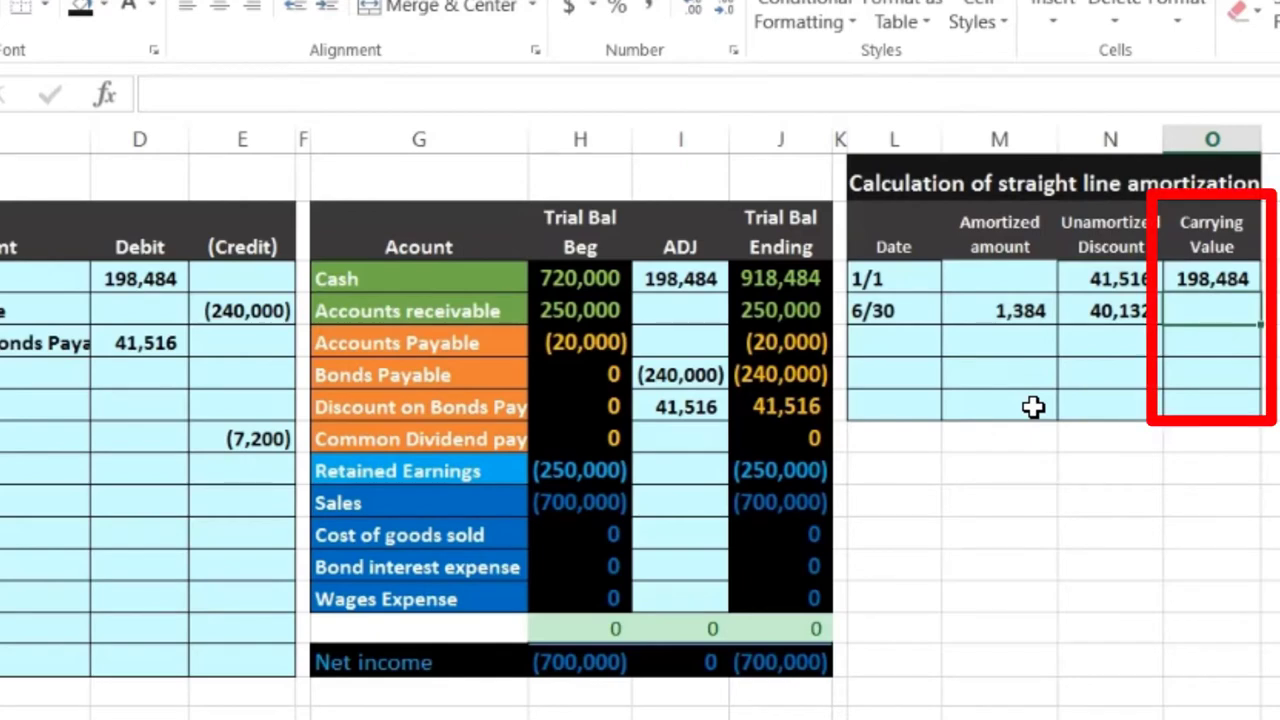
type("=240000-")
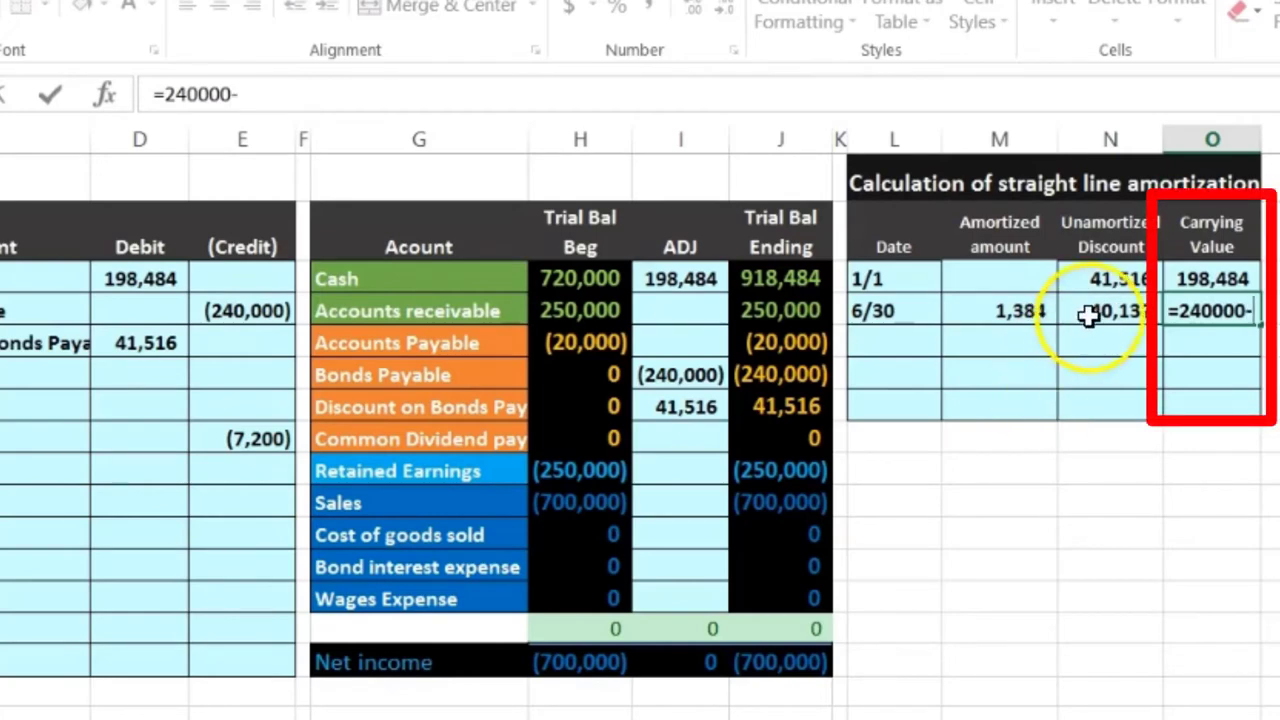
left_click(1098, 312)
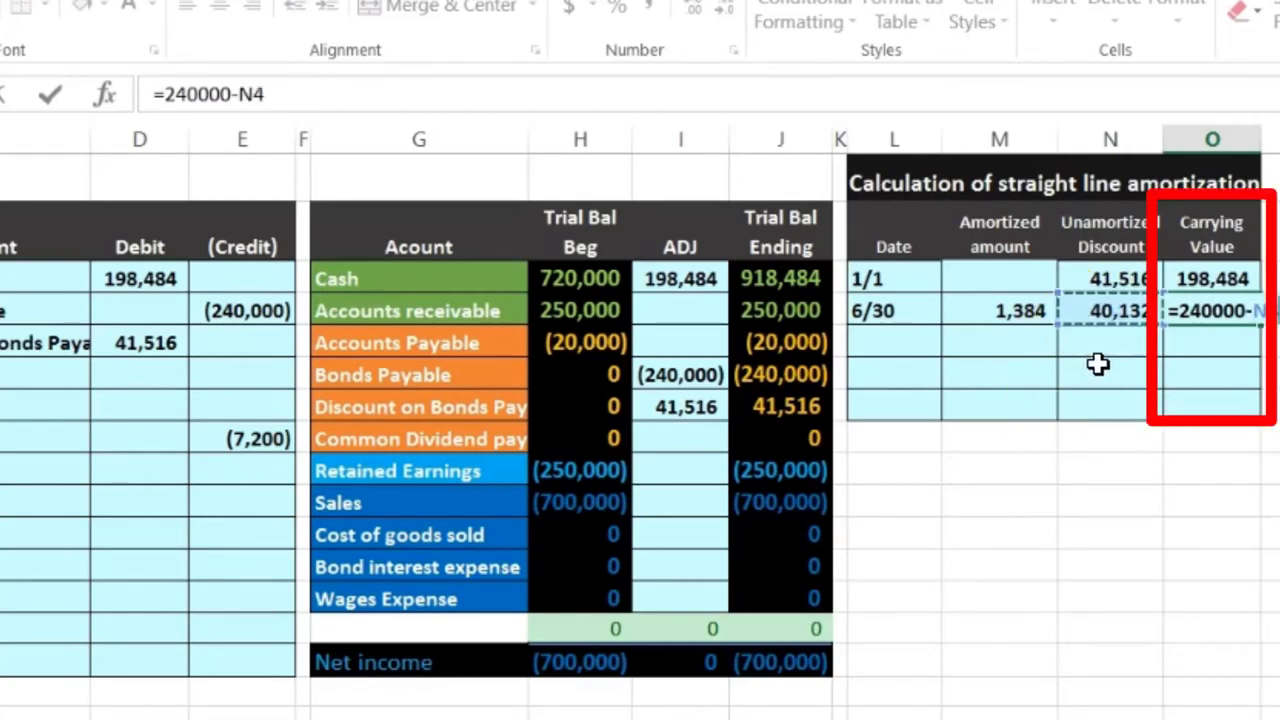
key("Return")
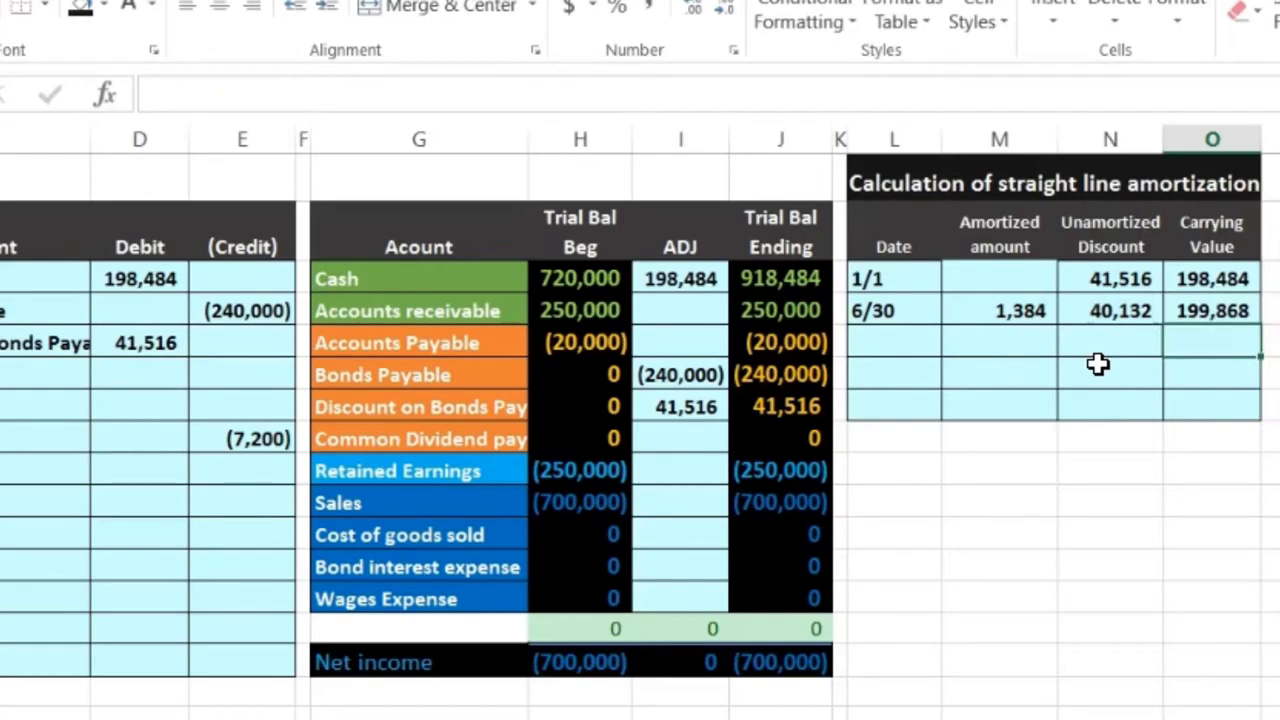
Compare the 6/30 carrying value with the summed ending balances of Bonds Payable and its discount, and review the discount account's trial balance row.
left_click(1205, 315)
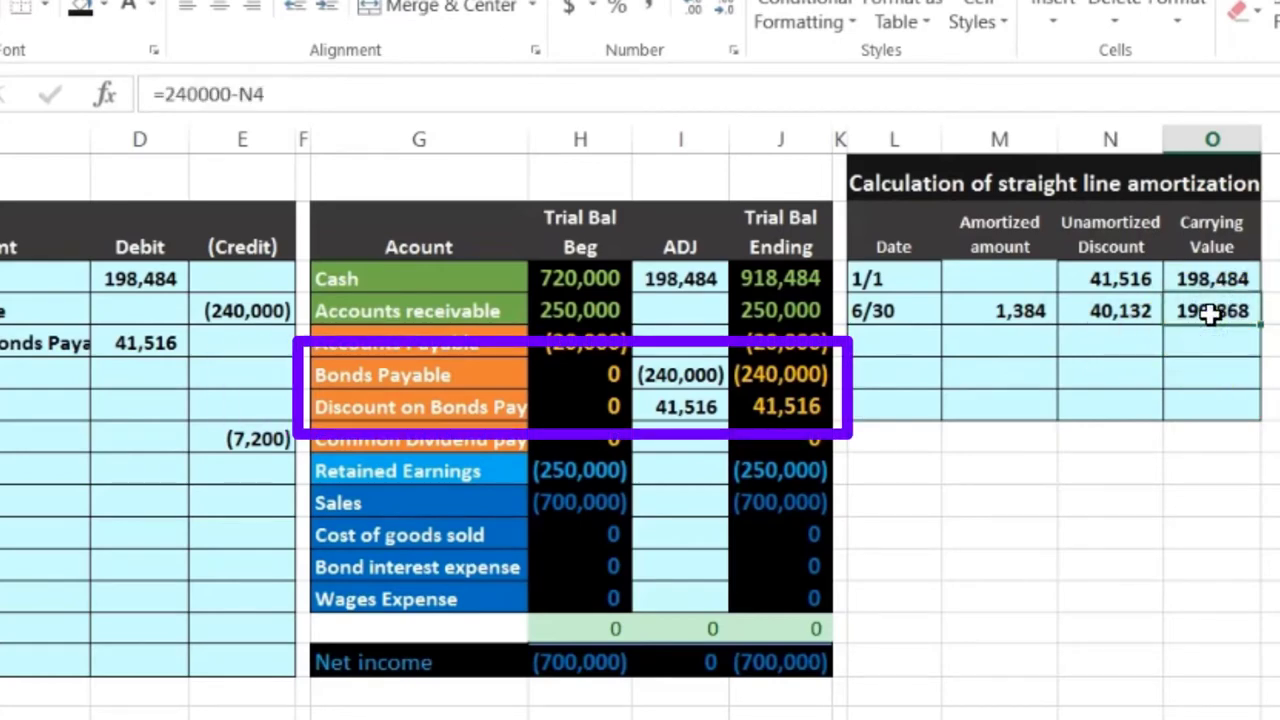
left_click_drag(823, 368, 818, 398)
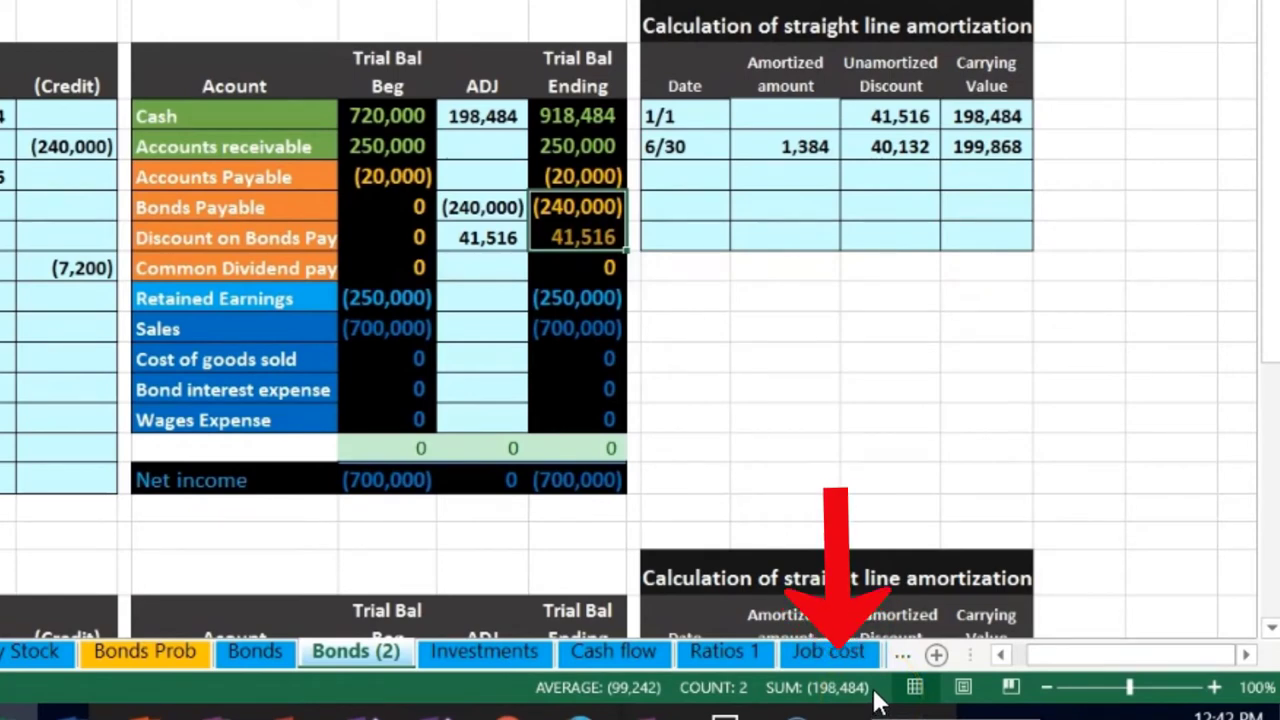
left_click(836, 396)
left_click(300, 237)
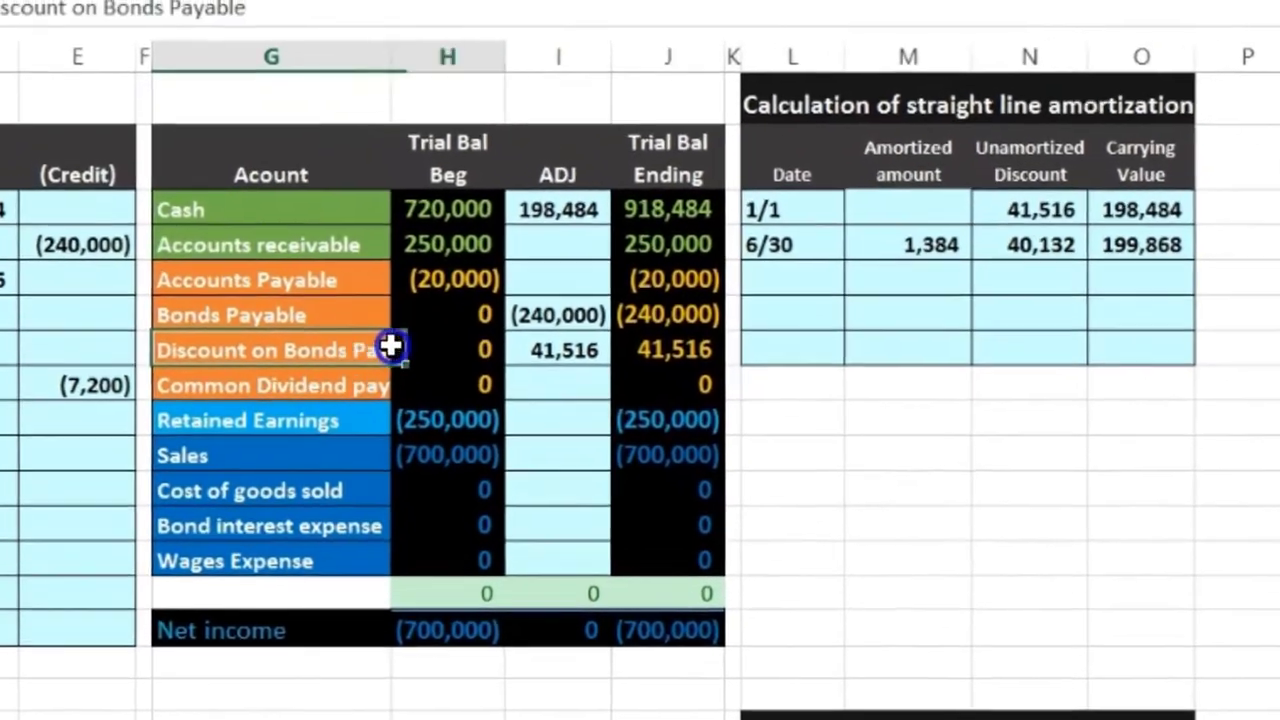
left_click_drag(390, 346, 637, 348)
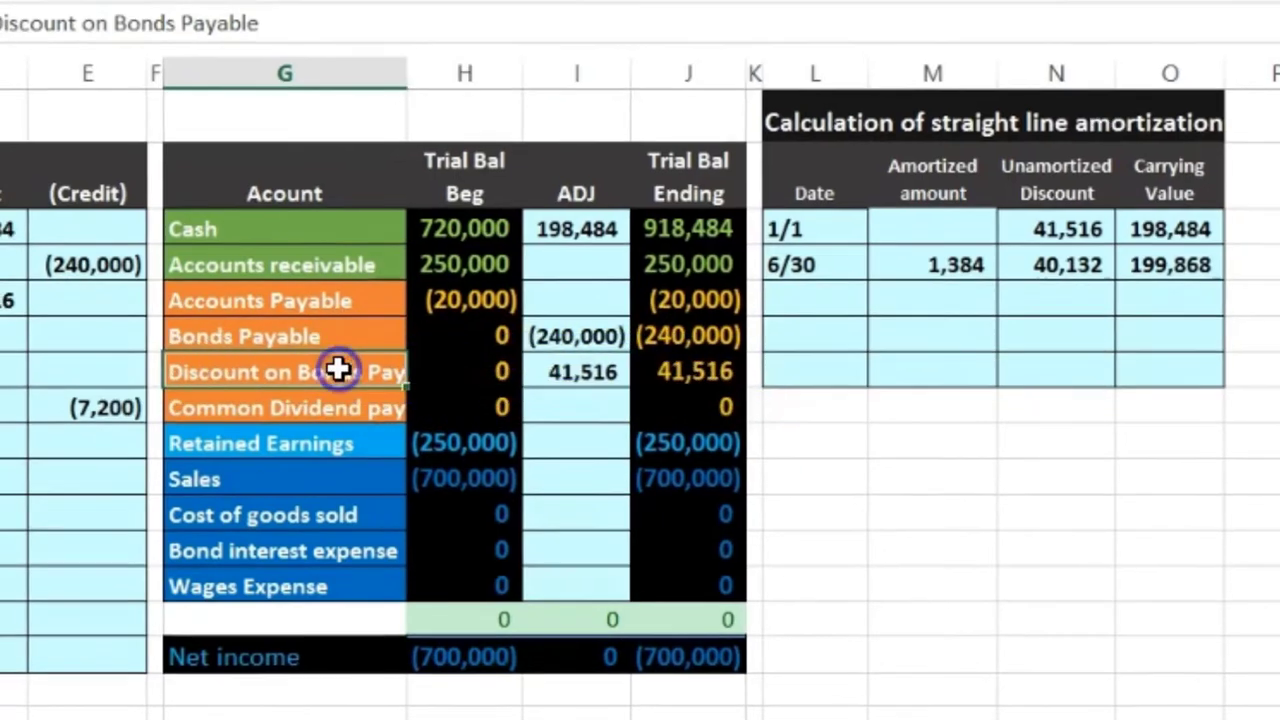
Copy the Discount on Bonds Payable account name from the trial balance into C9 as values only, below Cash in the 6/30 entry.
right_click(335, 368)
left_click(362, 190)
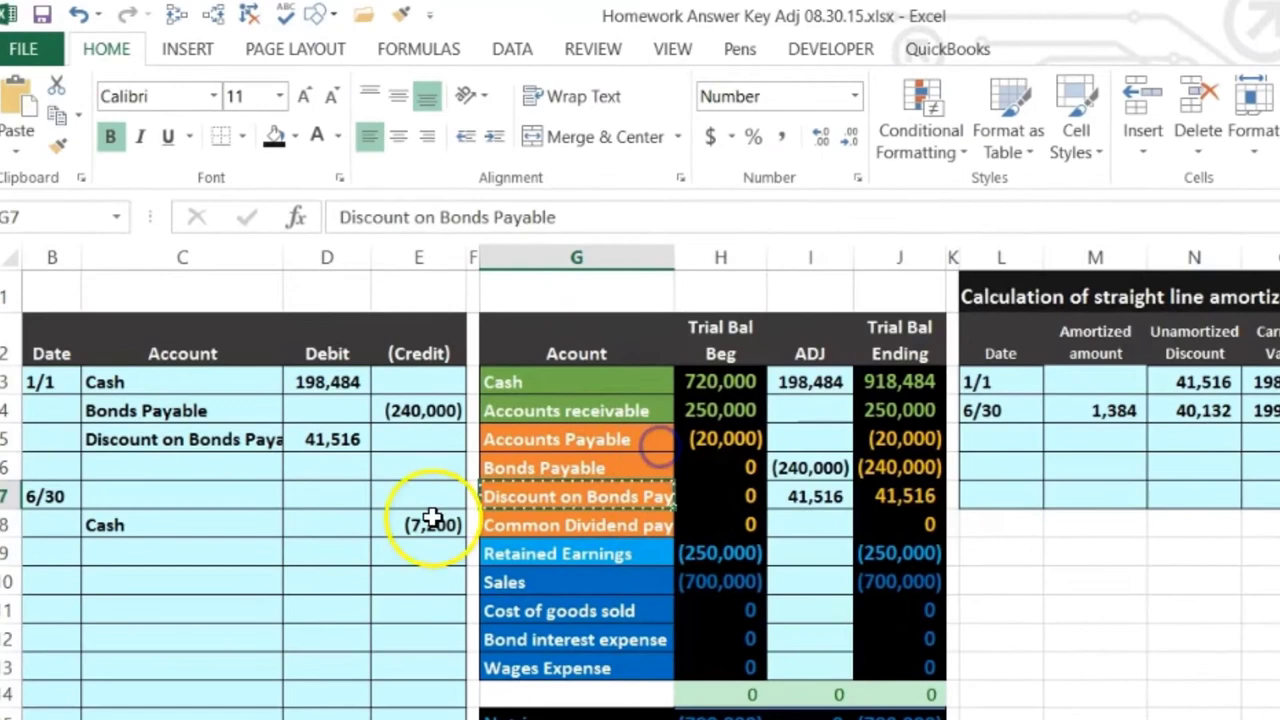
left_click(193, 552)
right_click(193, 552)
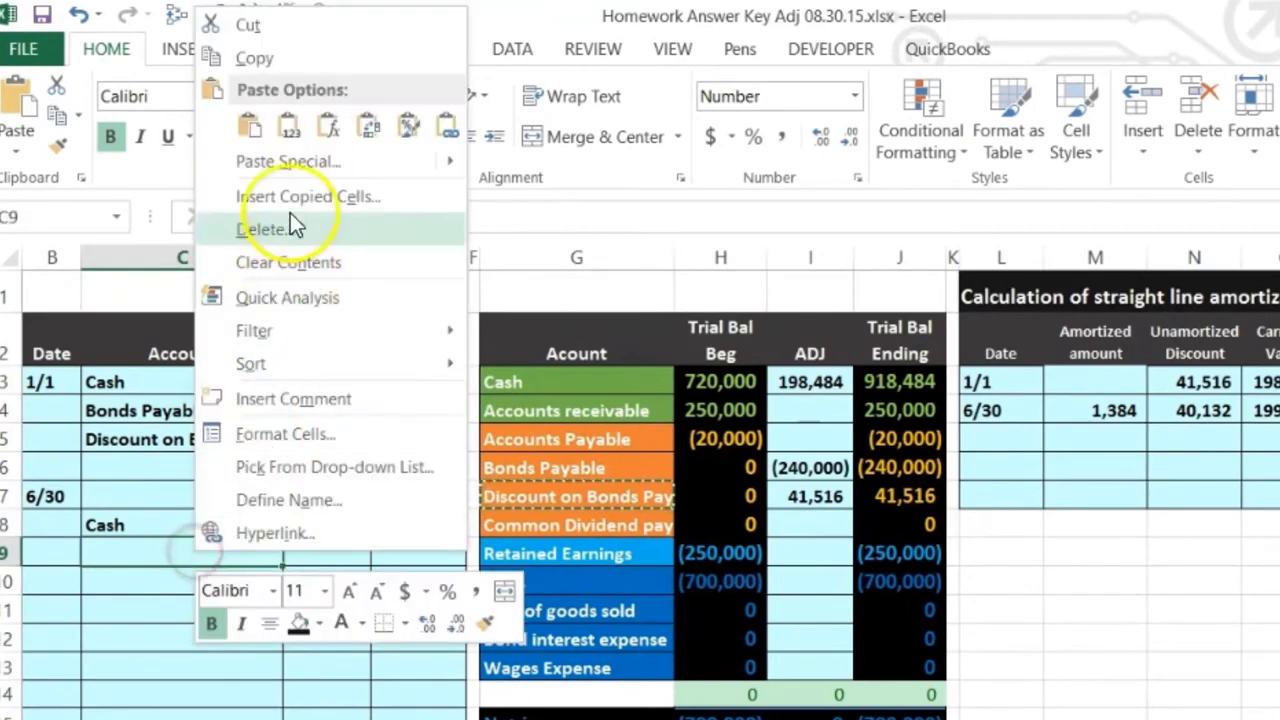
left_click(288, 130)
Credit Discount on Bonds Payable in E9 by linking it to the negative 6/30 amortized amount, -M4.
left_click(411, 562)
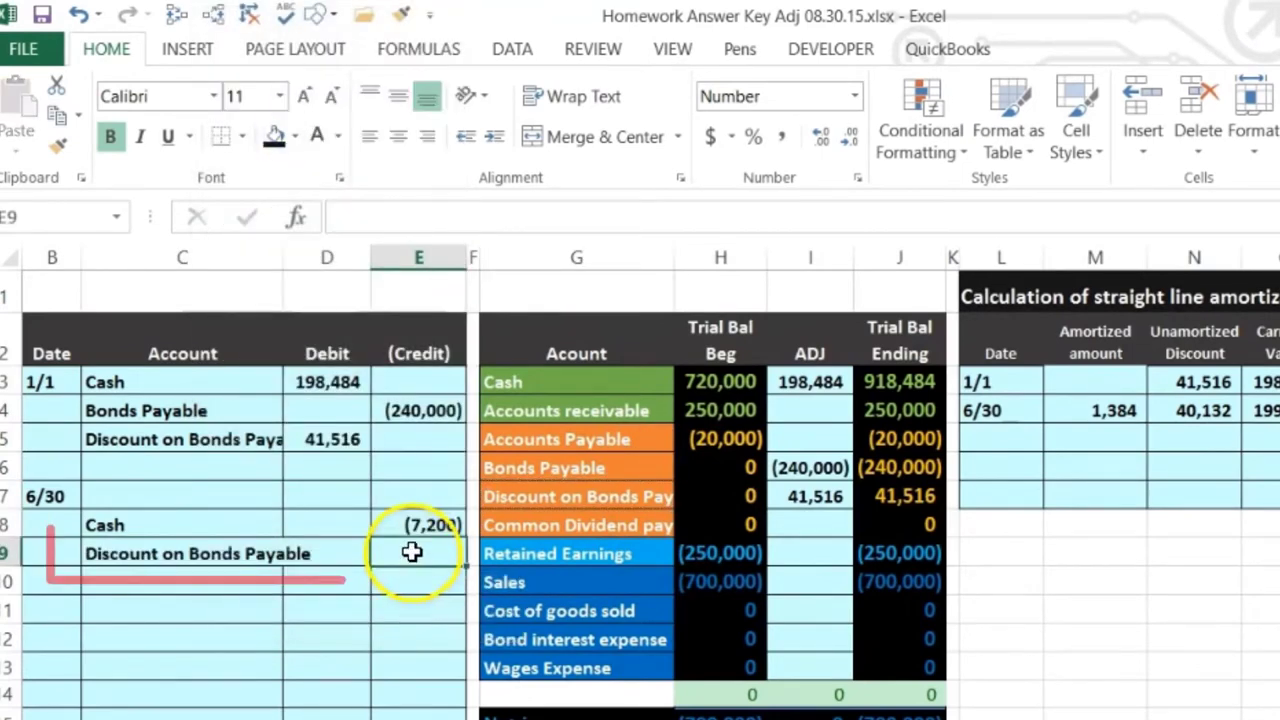
type("-")
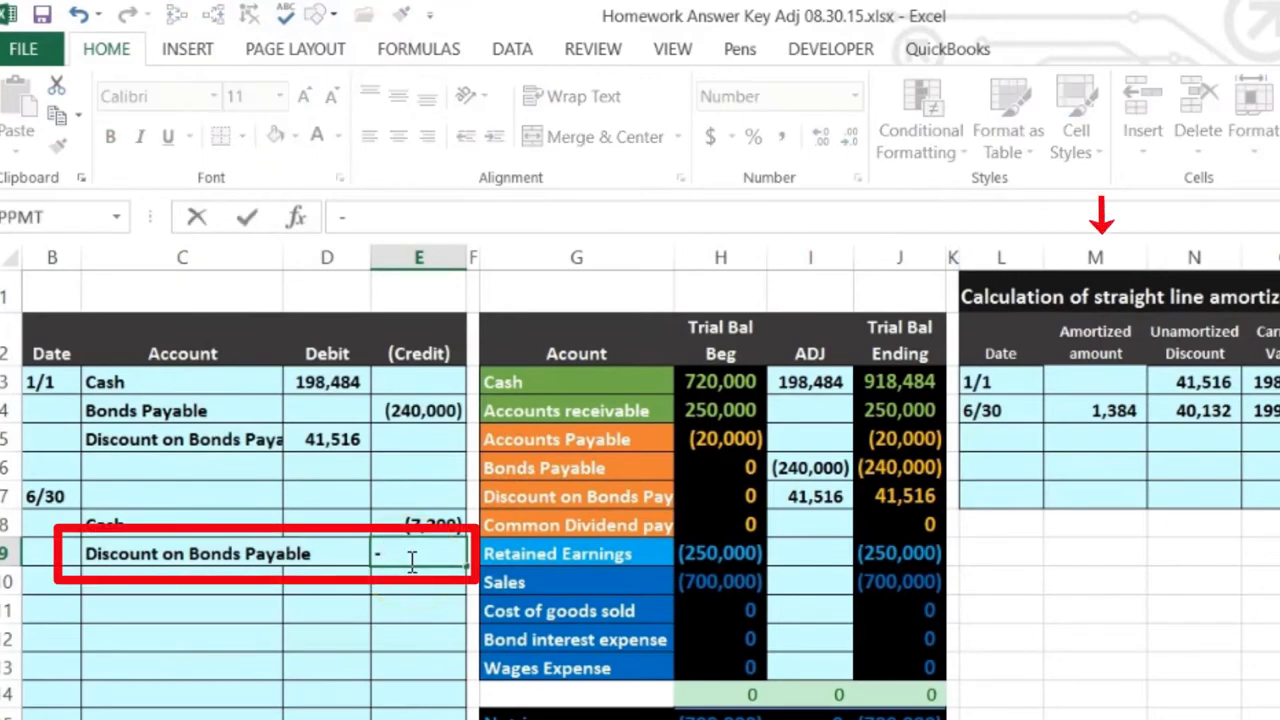
left_click(1135, 407)
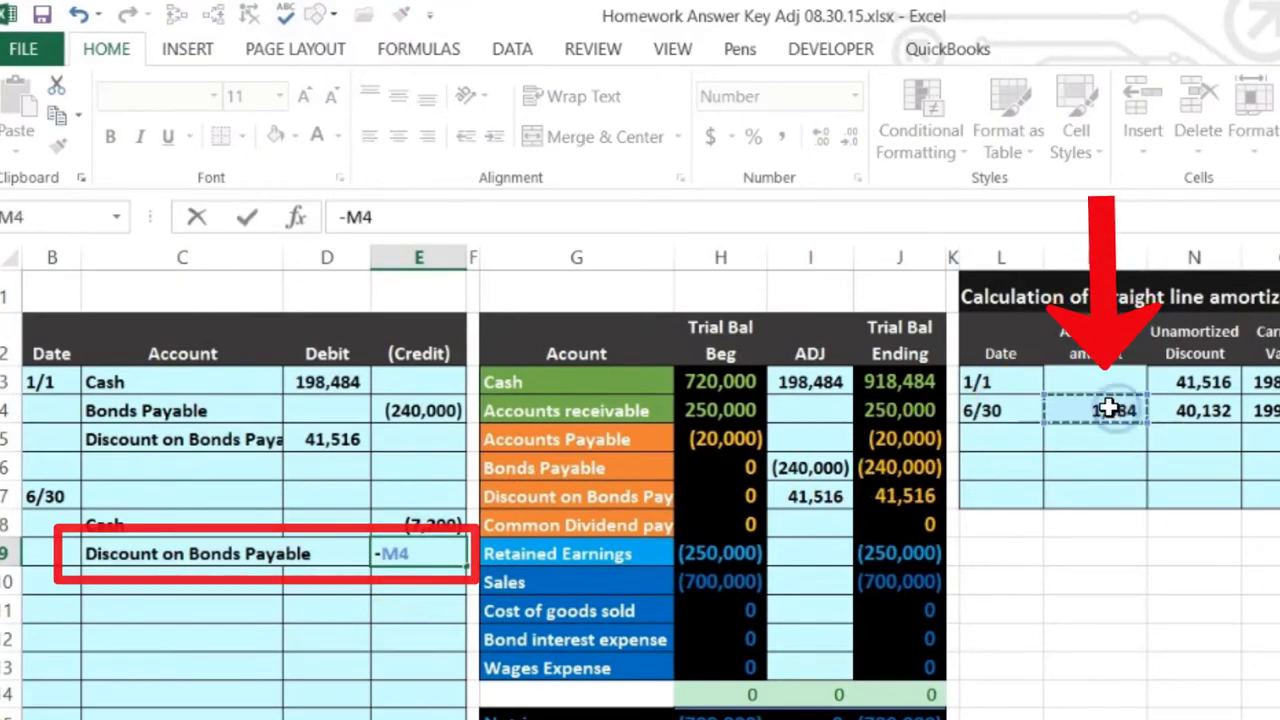
key("Return")
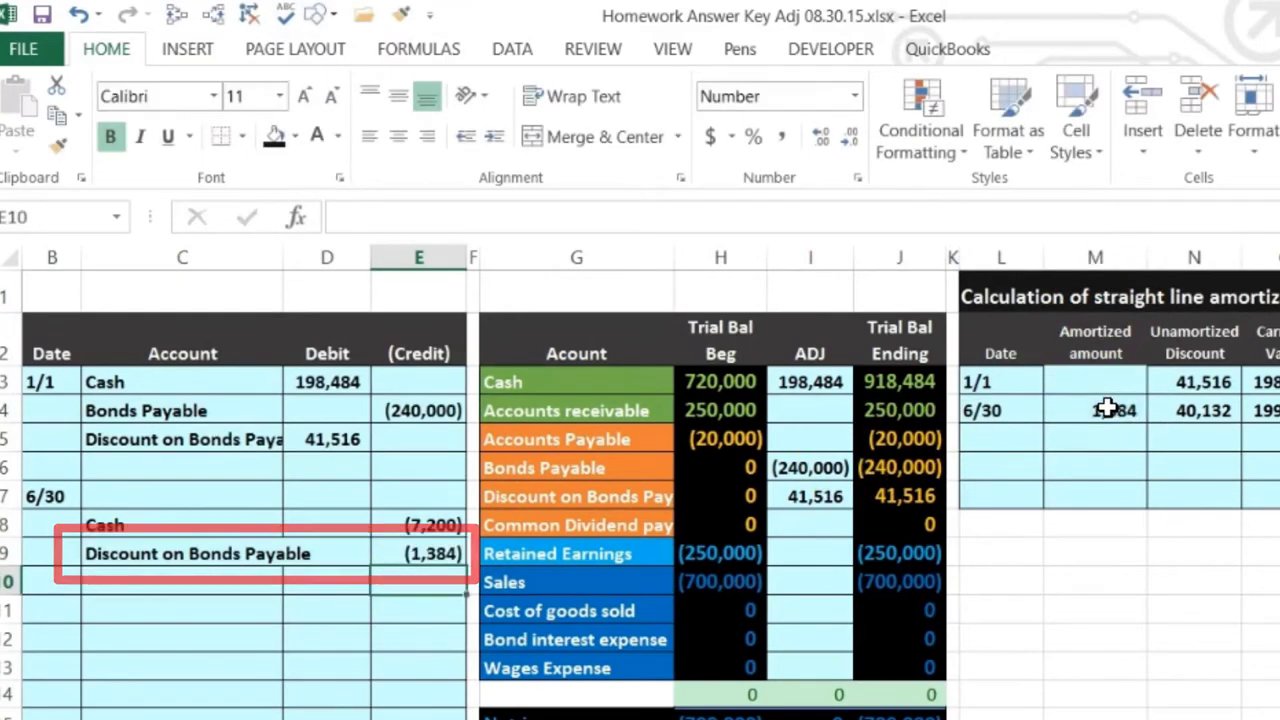
Check the rounding of the discount credit in E9 by showing one decimal, and restore the whole-number display.
left_click(440, 553)
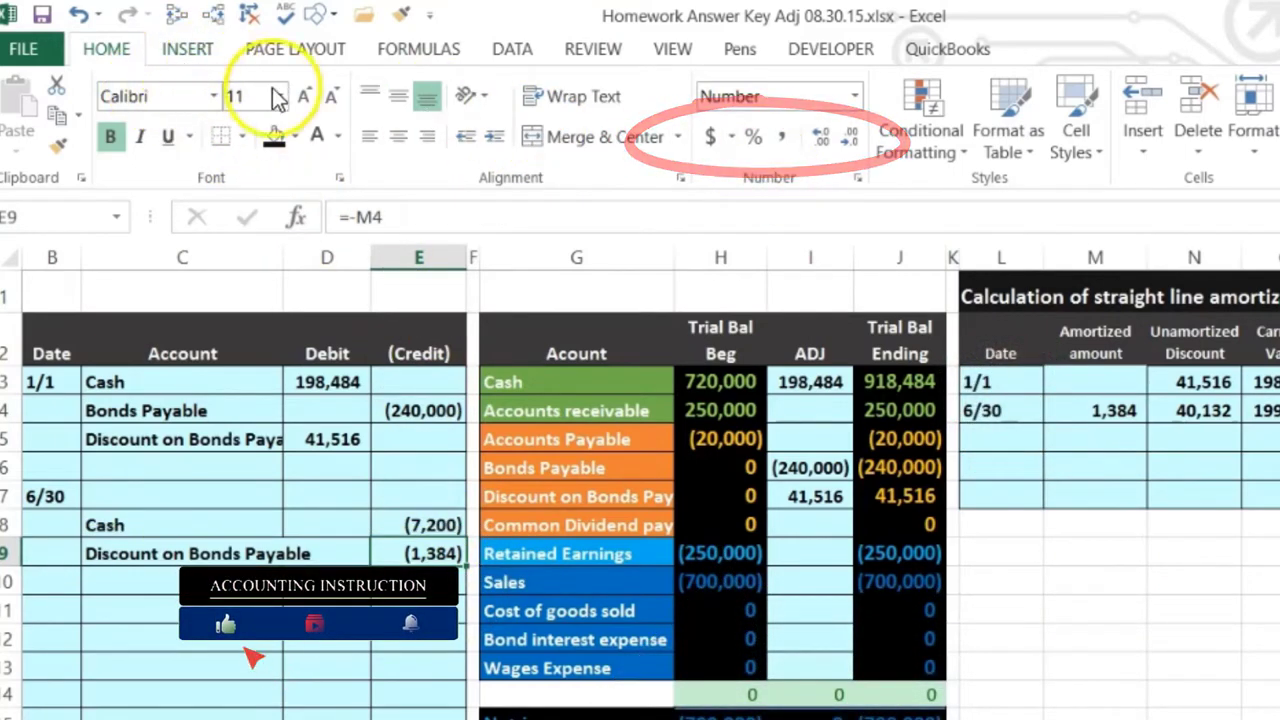
left_click(818, 137)
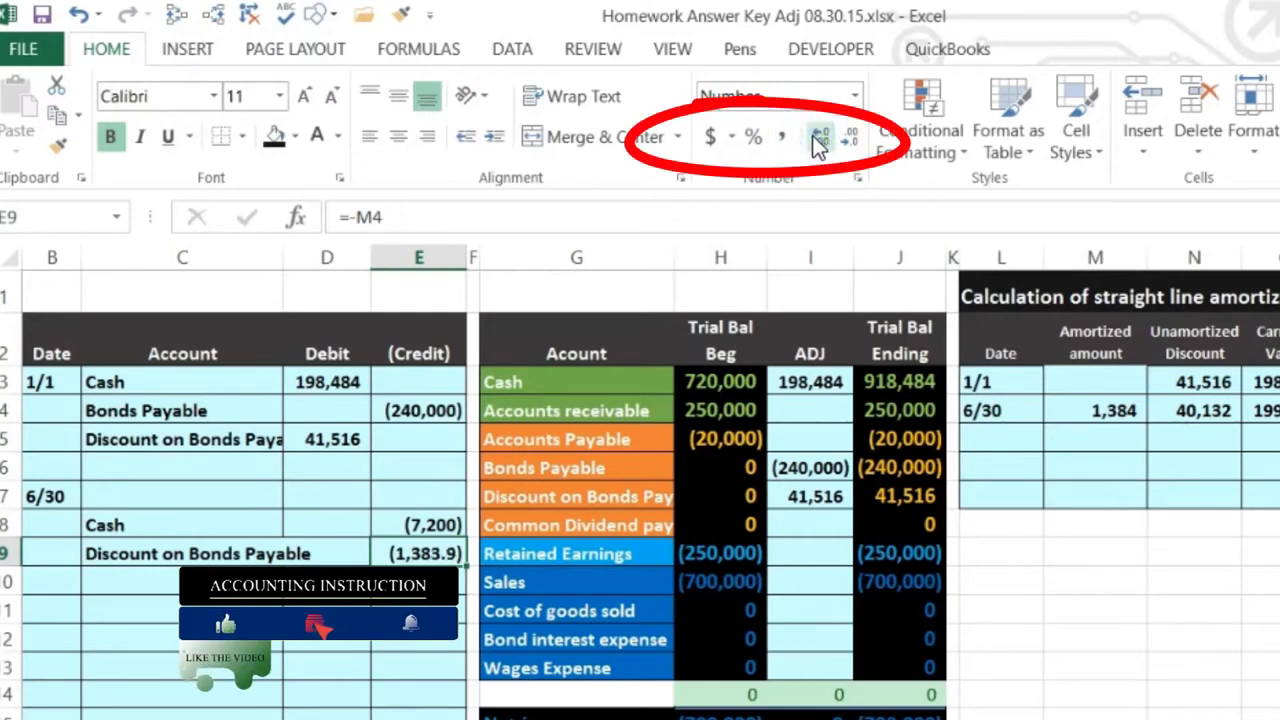
left_click(848, 140)
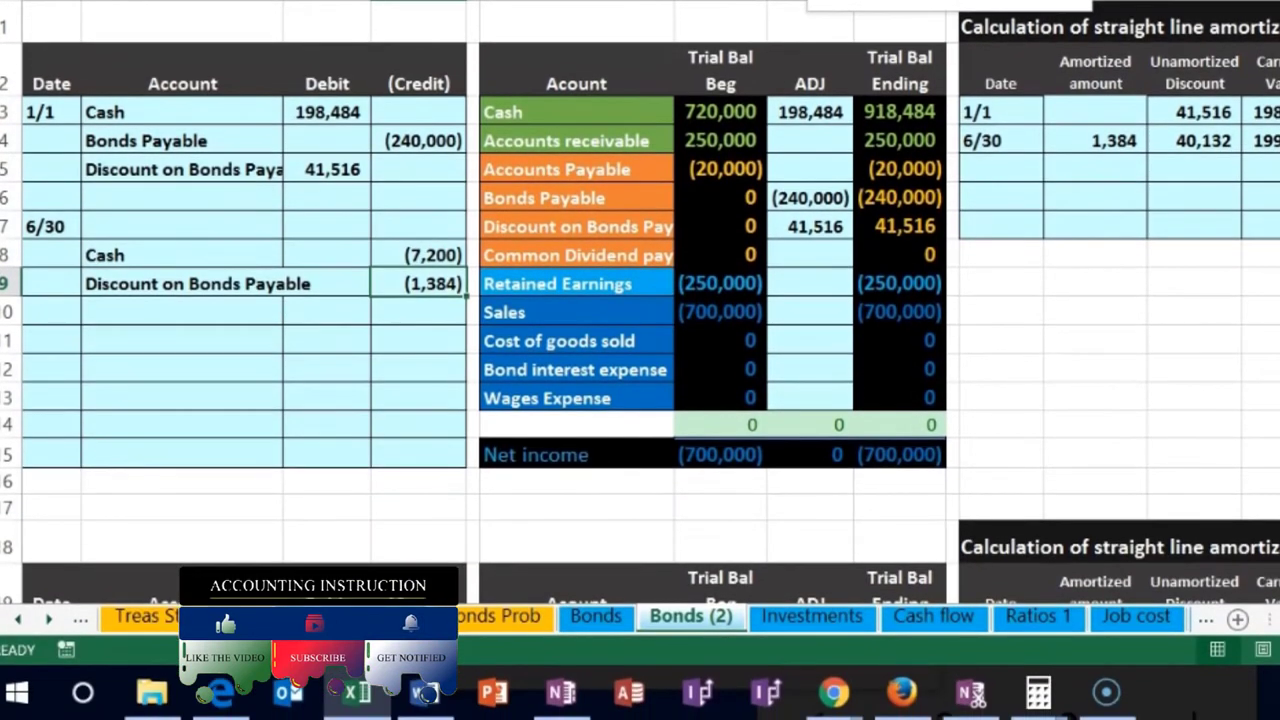
Review the two 6/30 credits, the open debit line, and the bond interest, discount and Bonds Payable rows of the trial balance.
left_click_drag(437, 255, 437, 282)
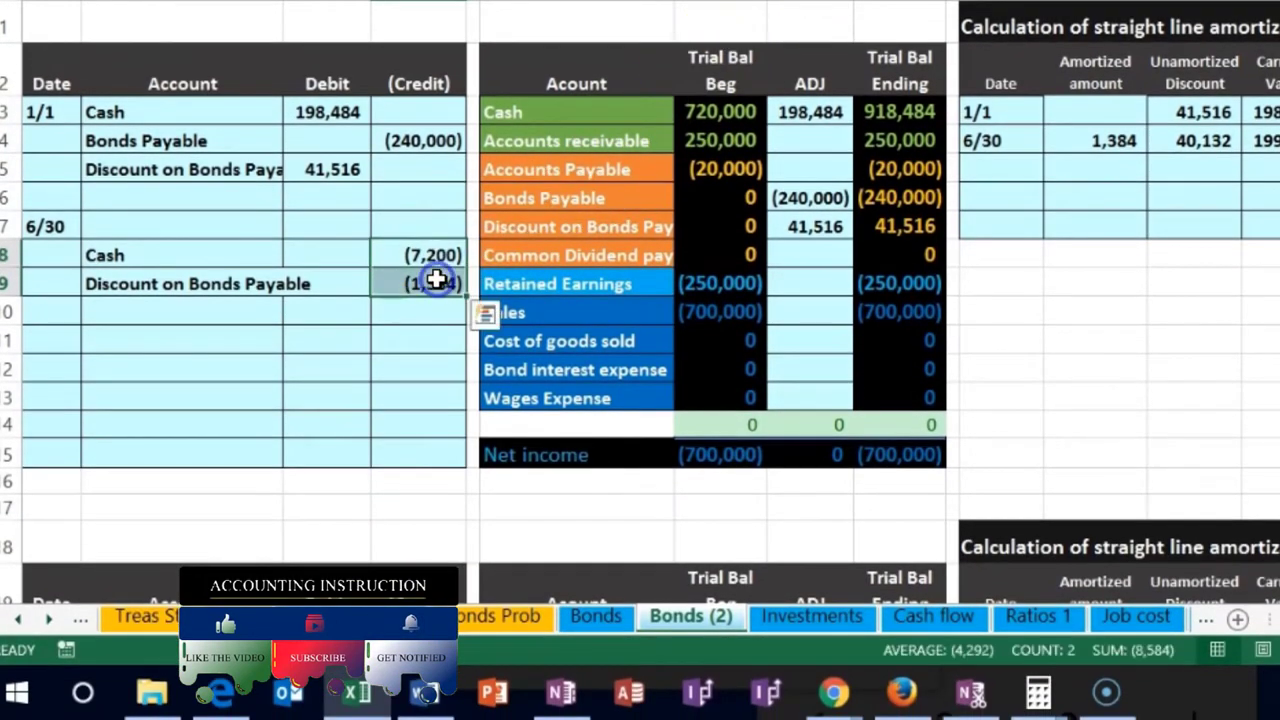
left_click(341, 226)
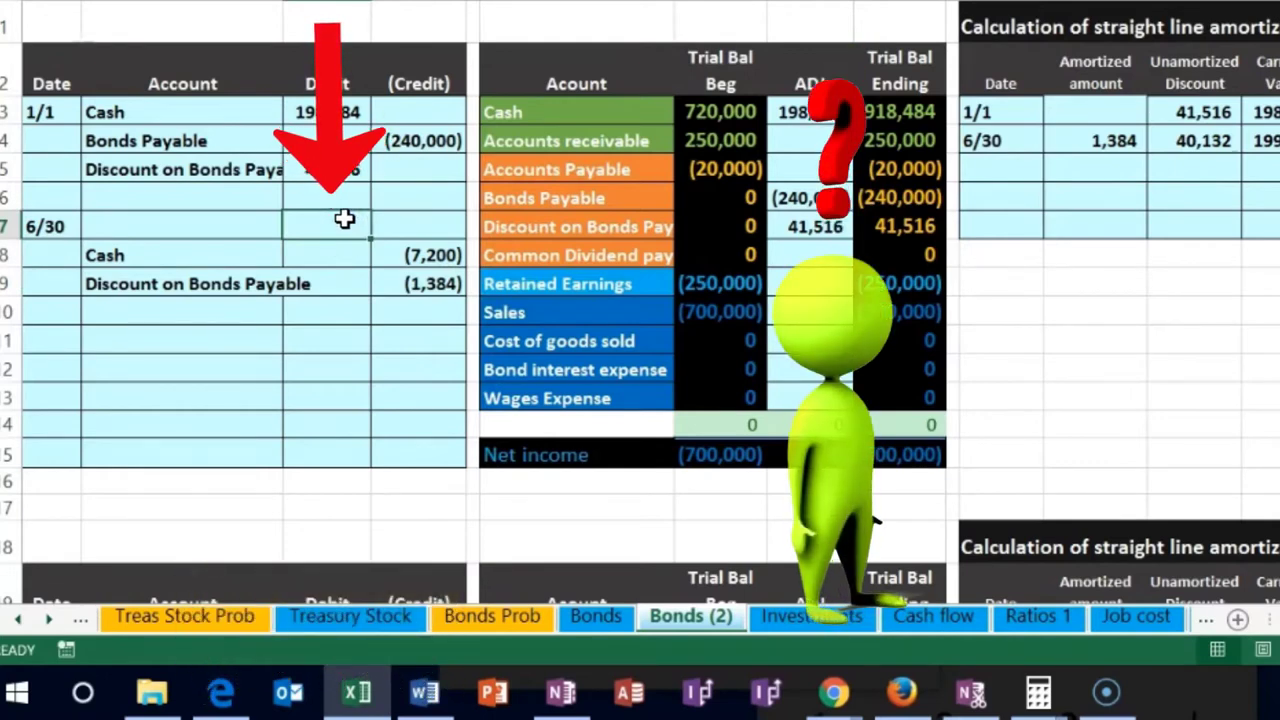
left_click(503, 370)
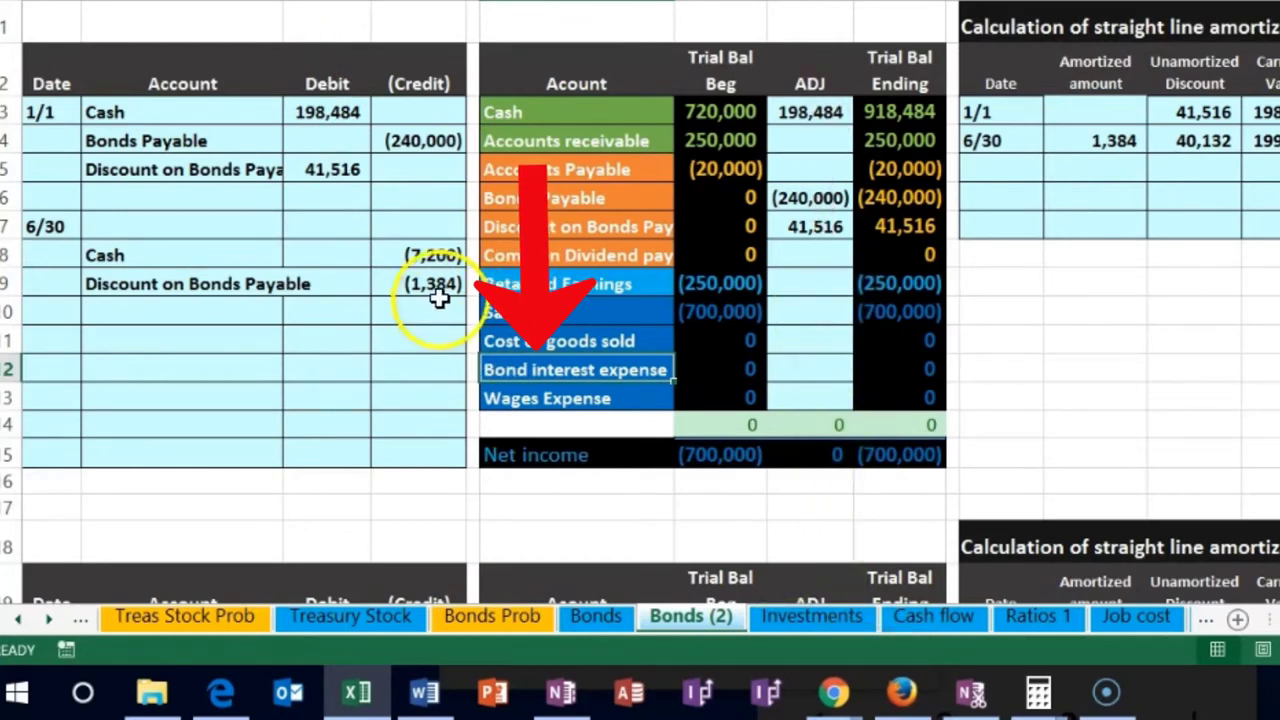
left_click(388, 257)
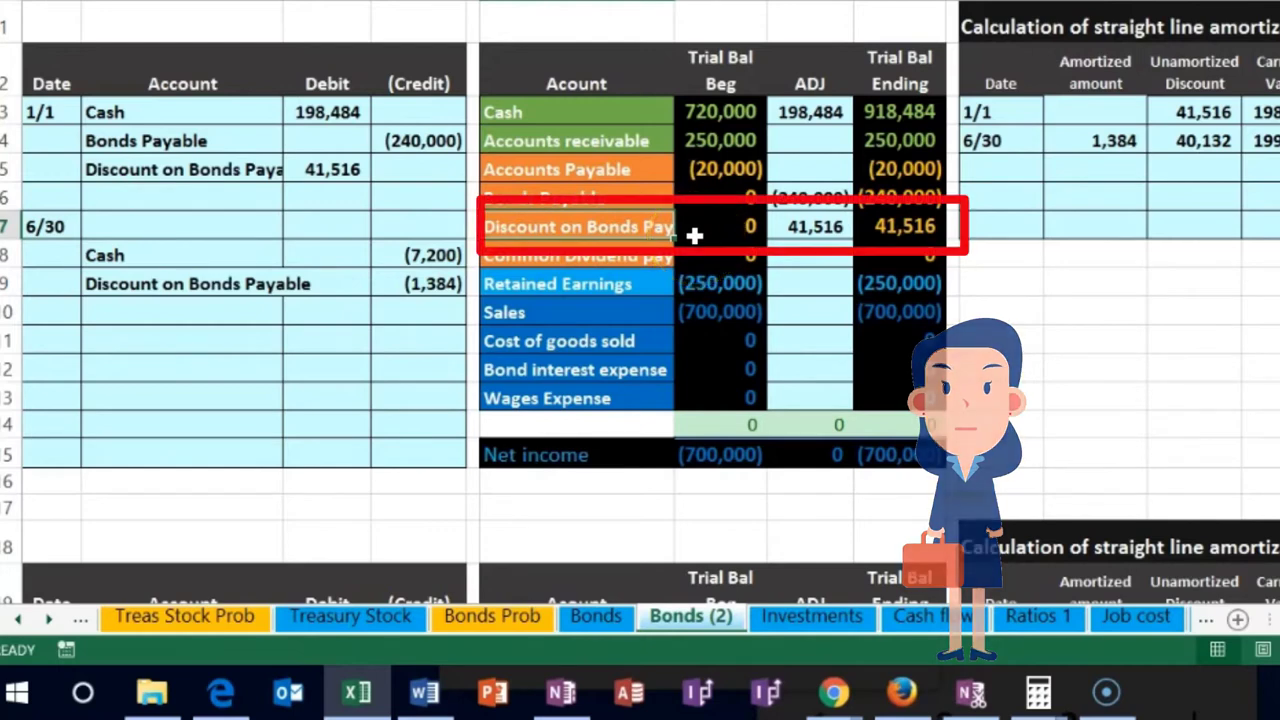
left_click(875, 237)
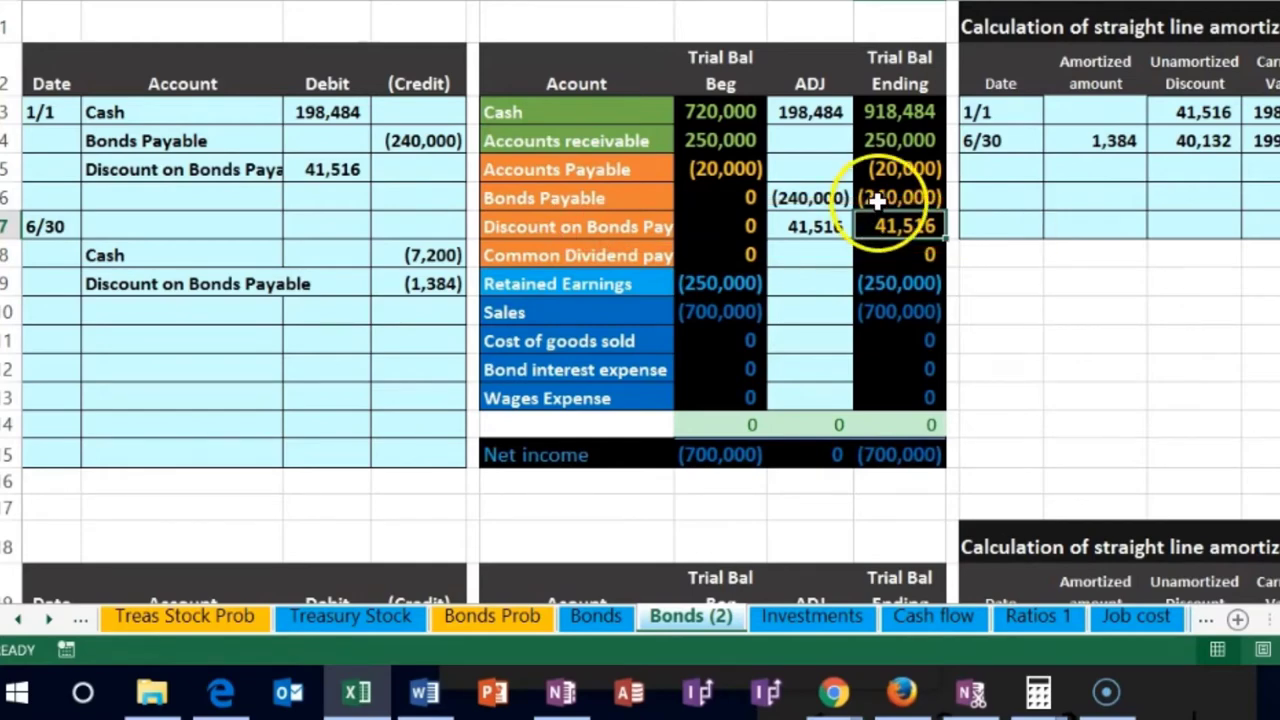
left_click(876, 199)
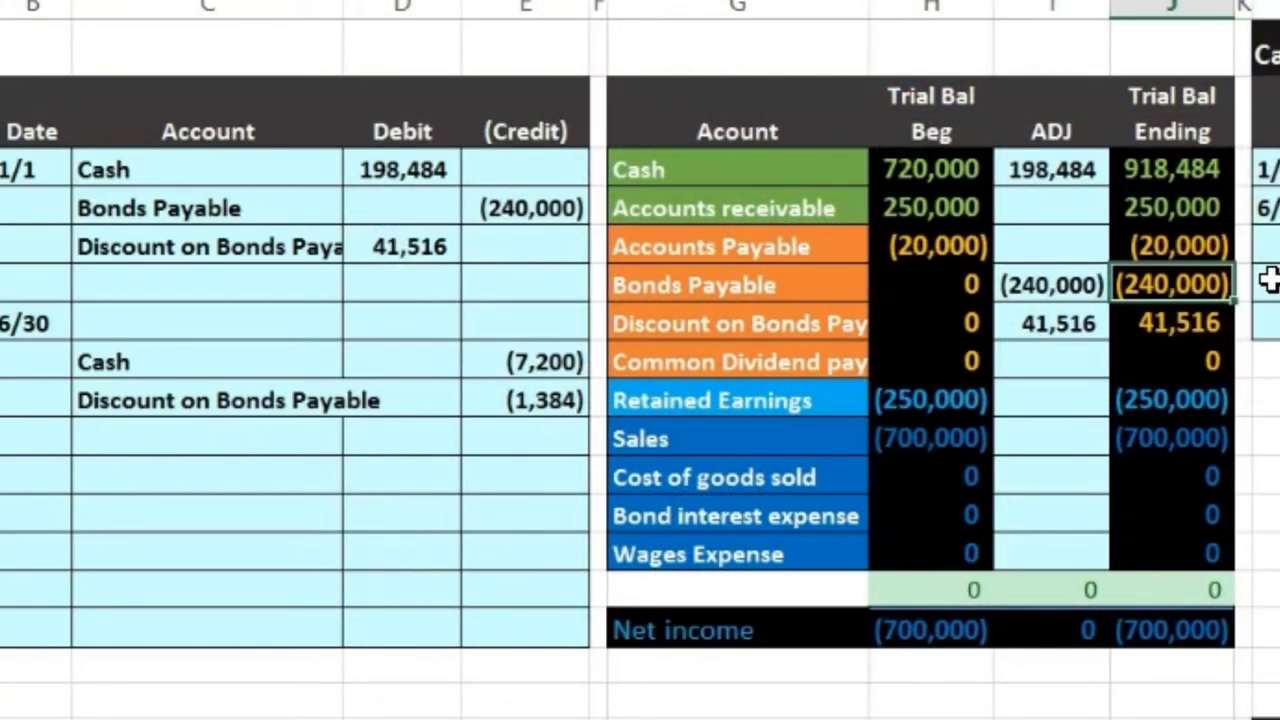
Copy the Bond interest expense account name from the trial balance into C7 as values only, on the 6/30 line.
left_click(791, 552)
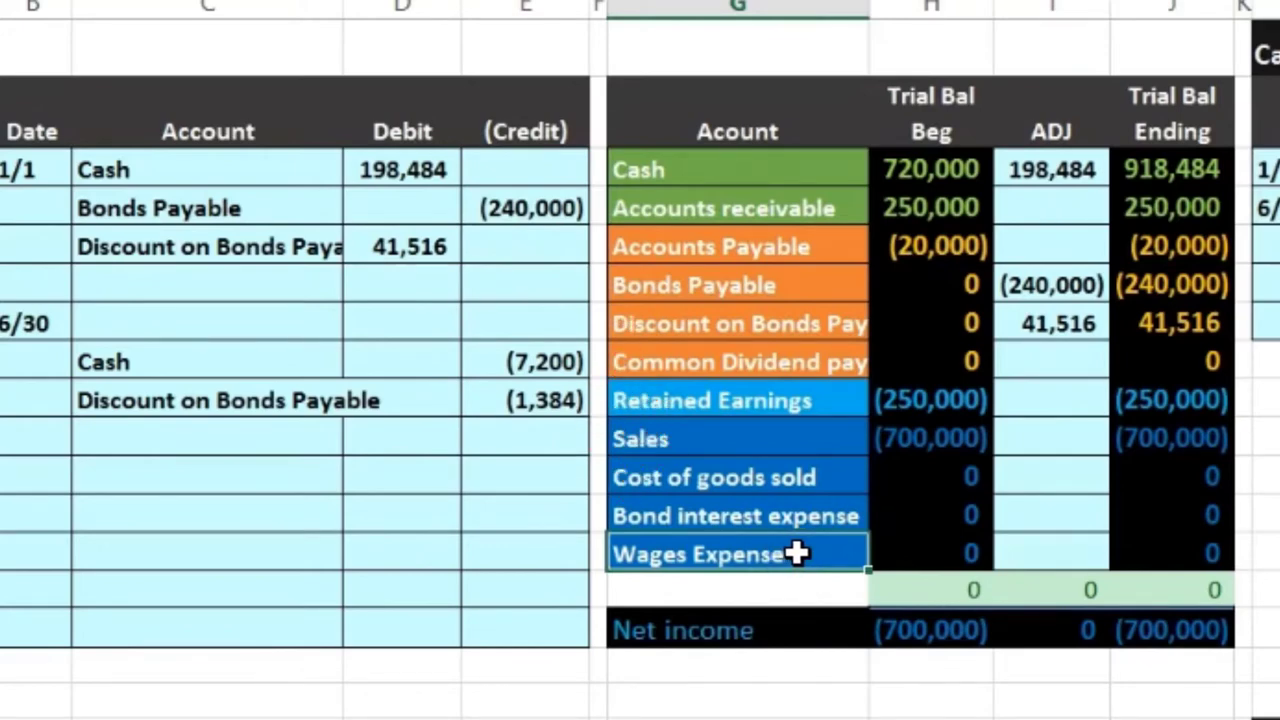
right_click(797, 553)
left_click(641, 562)
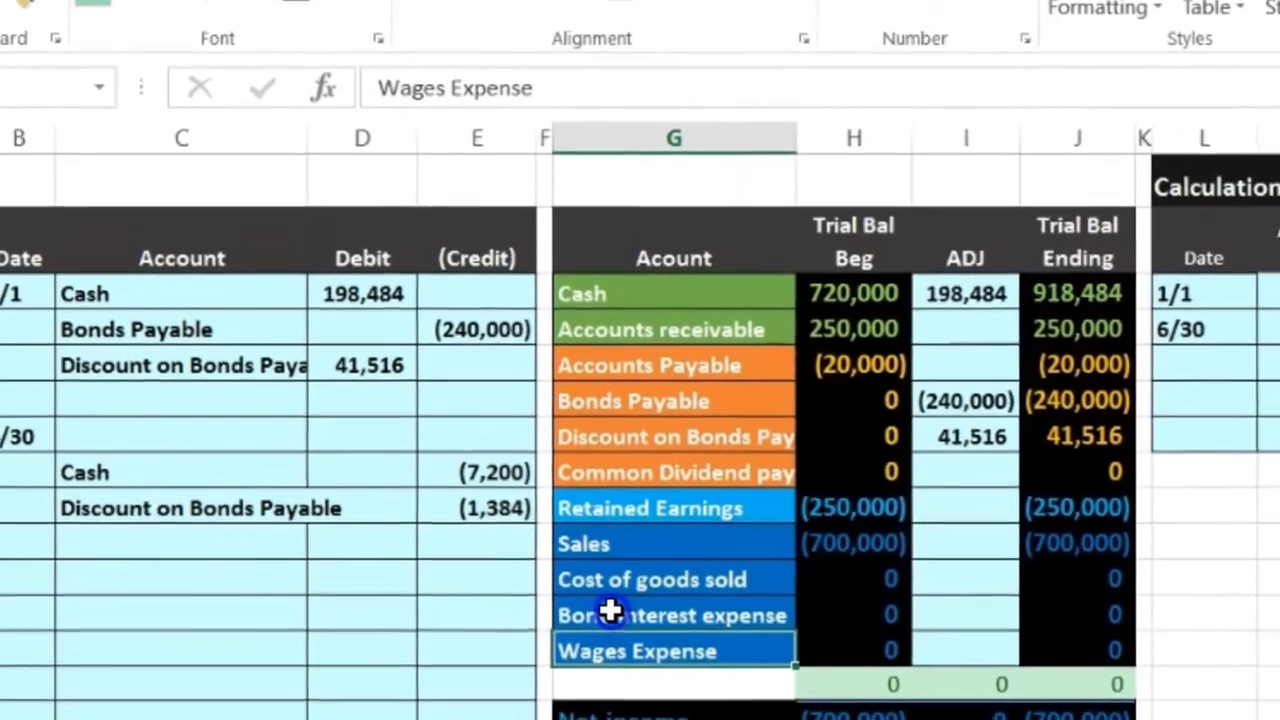
right_click(641, 562)
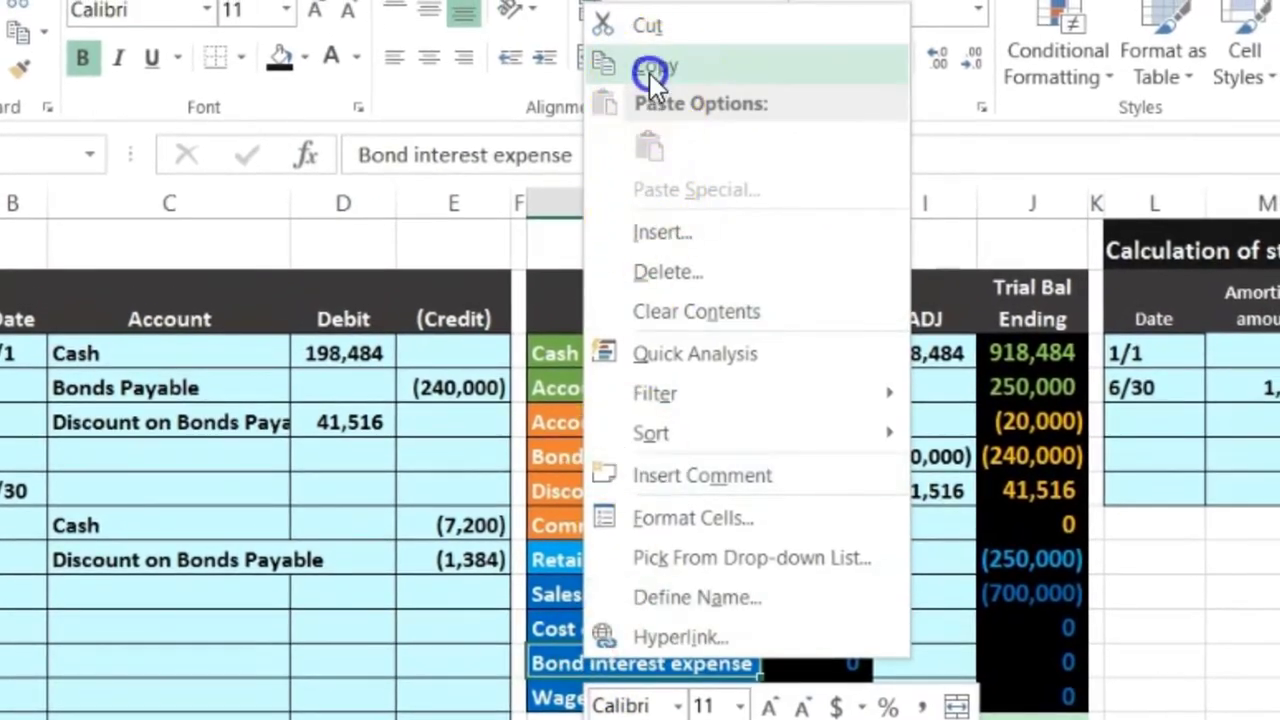
left_click(649, 68)
left_click(194, 486)
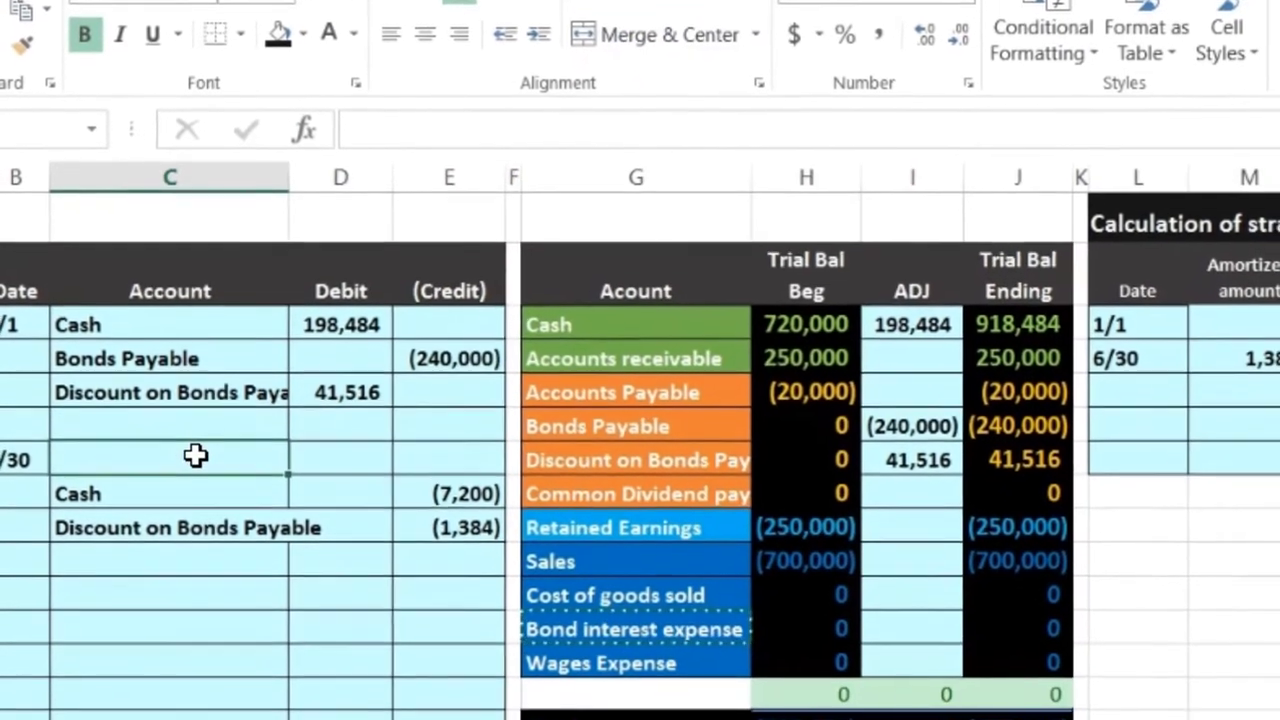
right_click(194, 486)
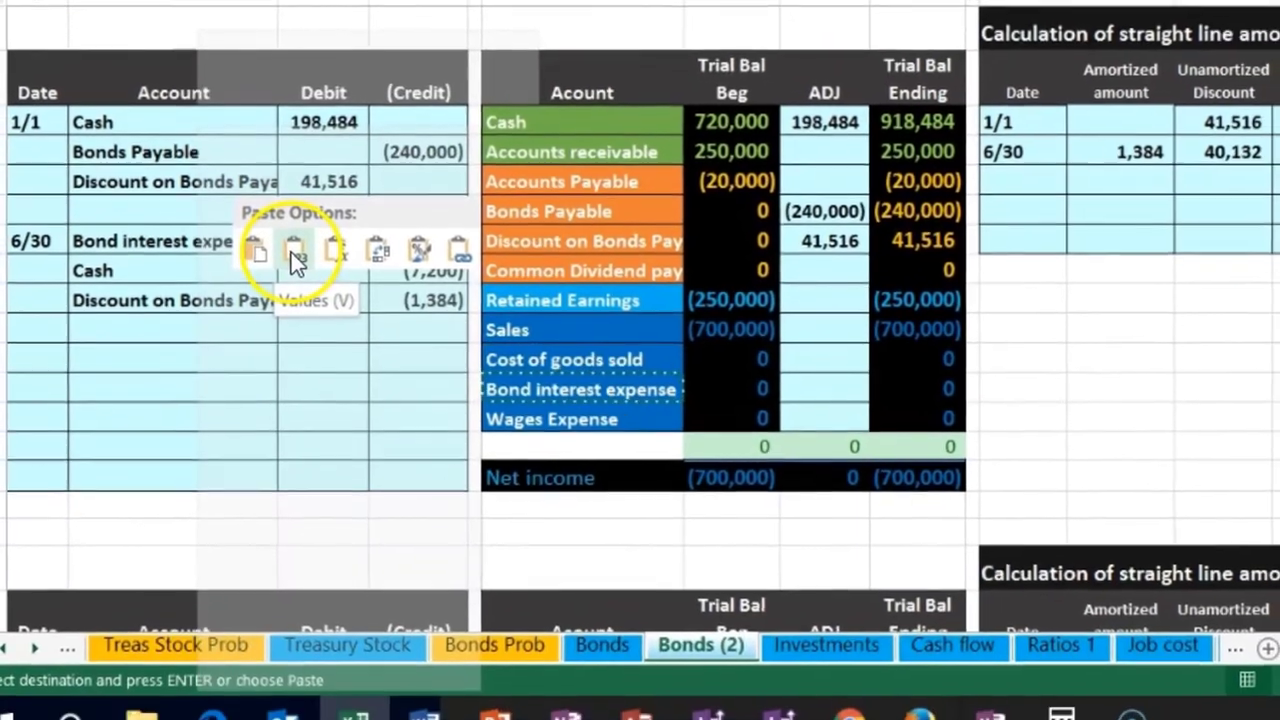
left_click(294, 250)
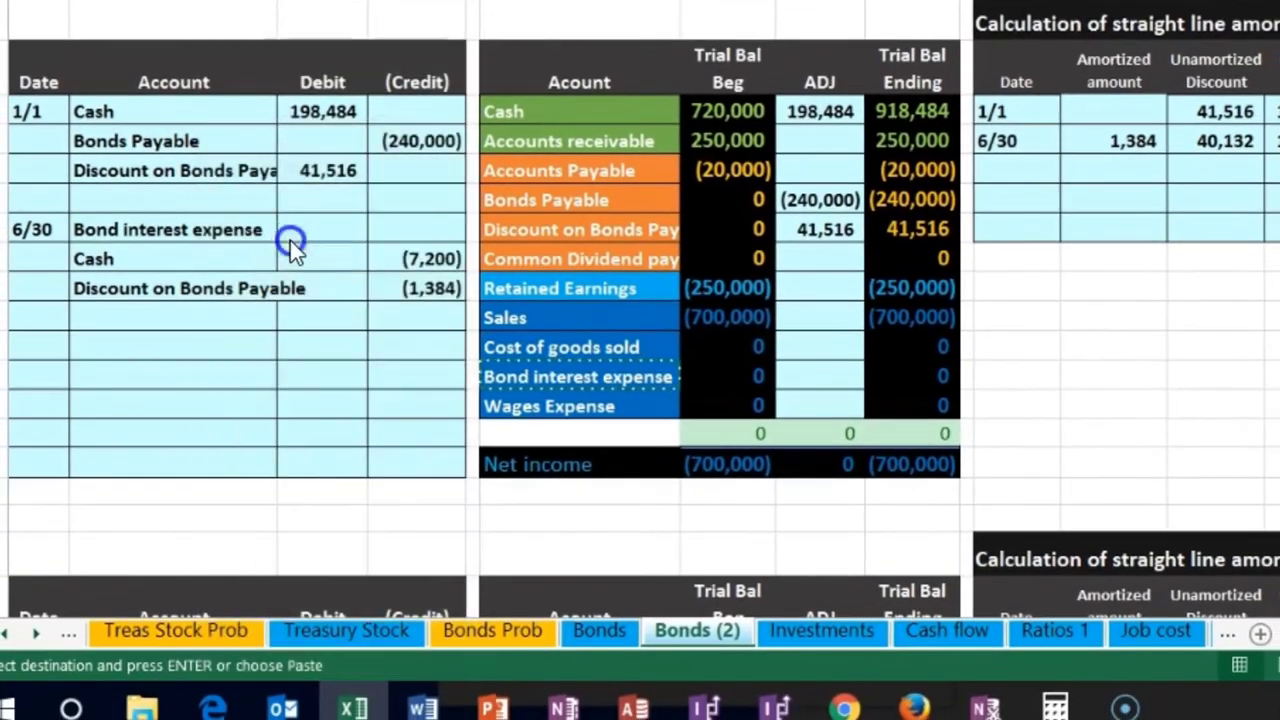
Debit Bond interest expense in D7 with the negative sum of the Cash and discount lines, -SUM(D8:E9).
left_click(425, 255)
left_click_drag(425, 255, 423, 289)
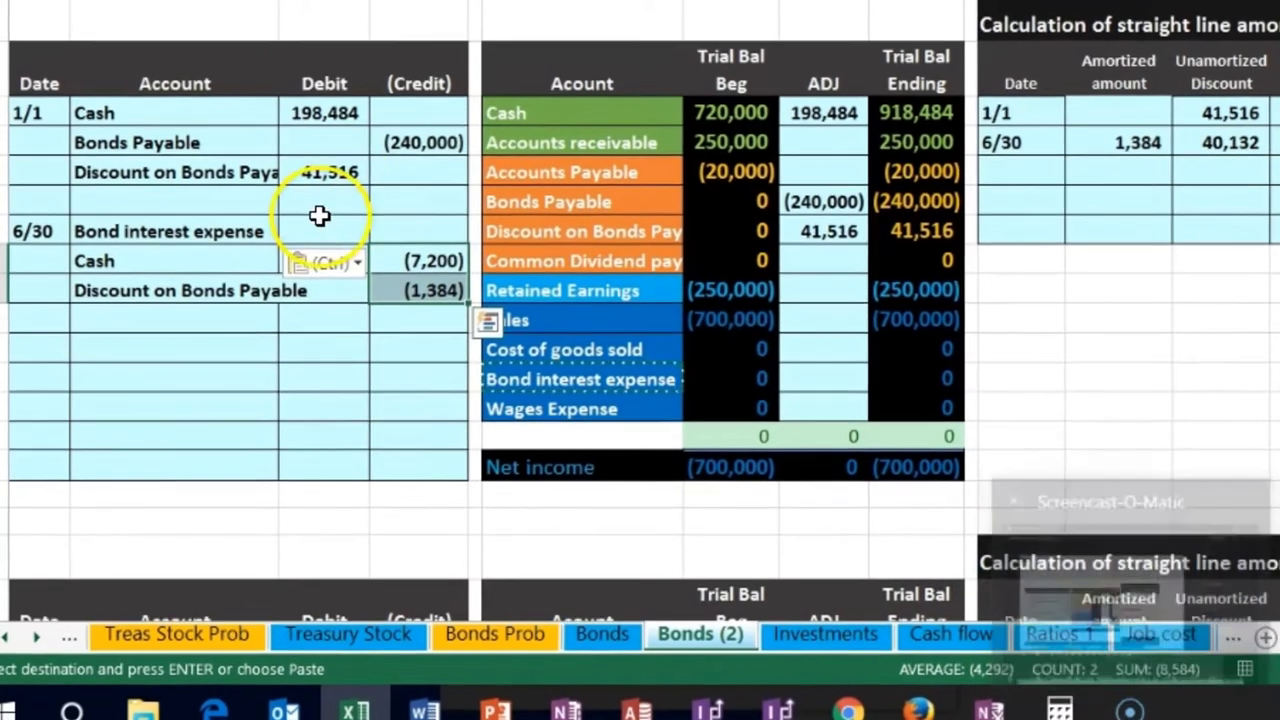
left_click(323, 231)
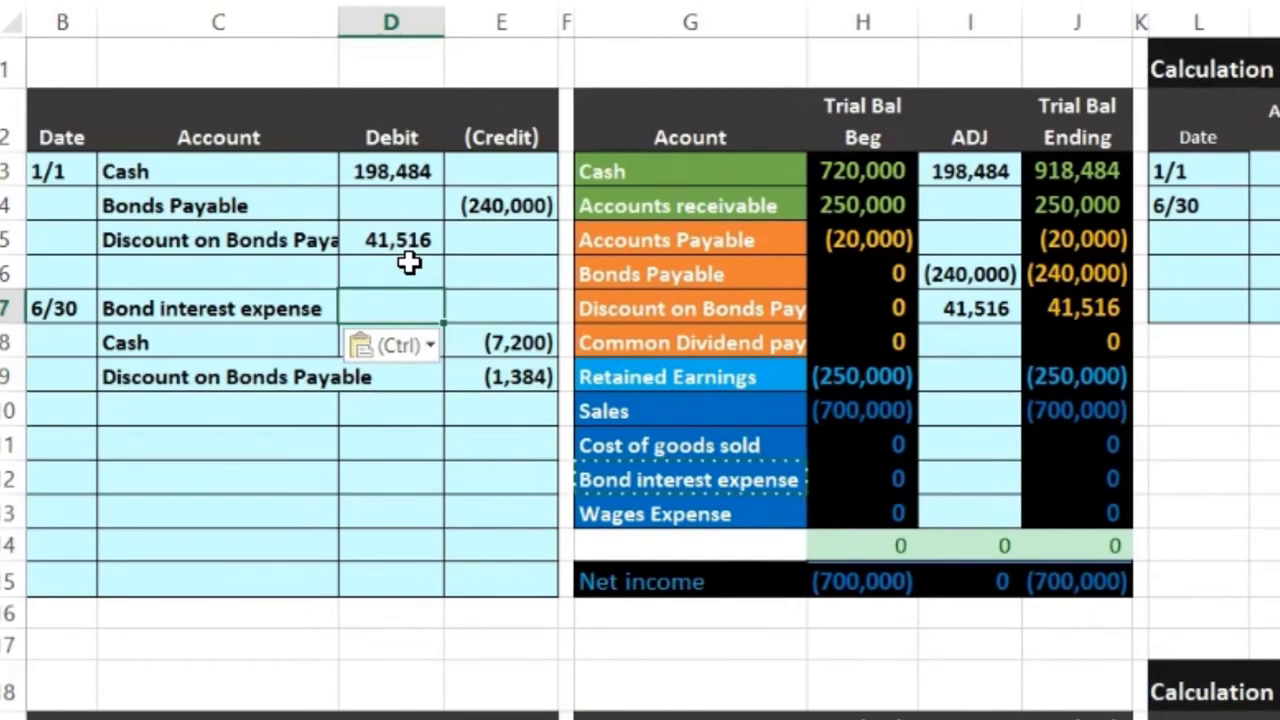
type("-sum(")
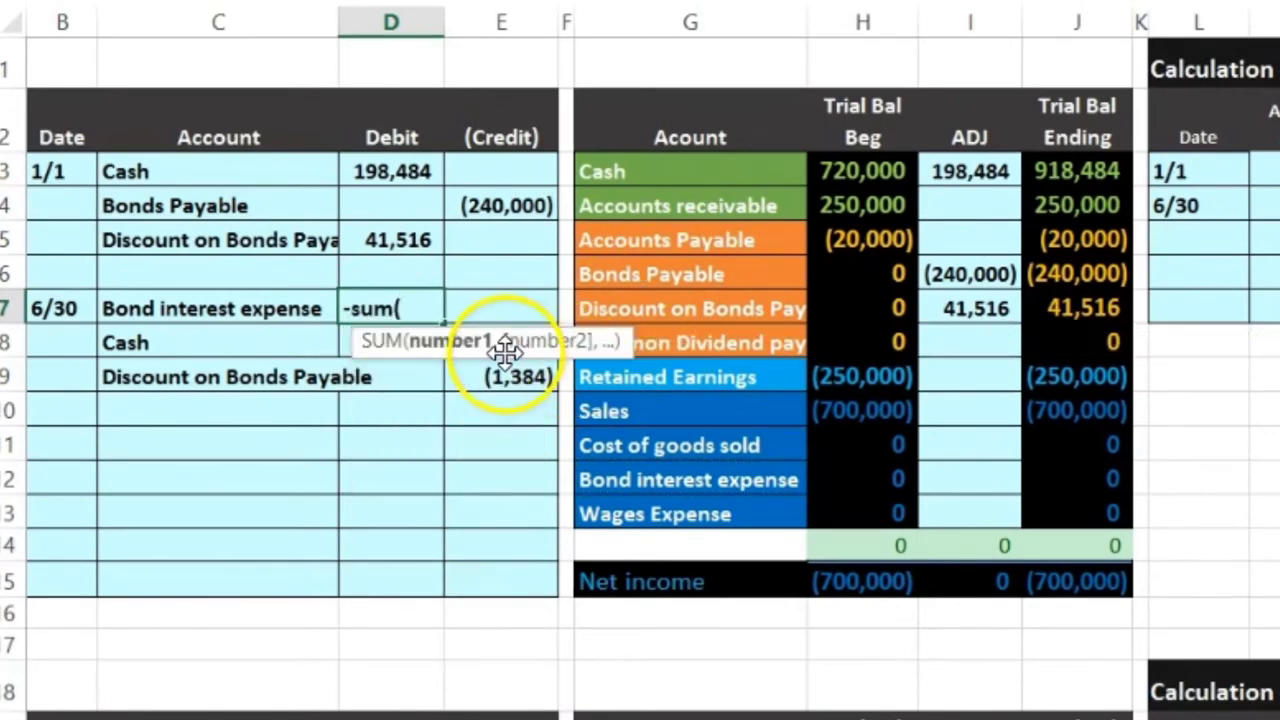
left_click_drag(500, 347, 608, 298)
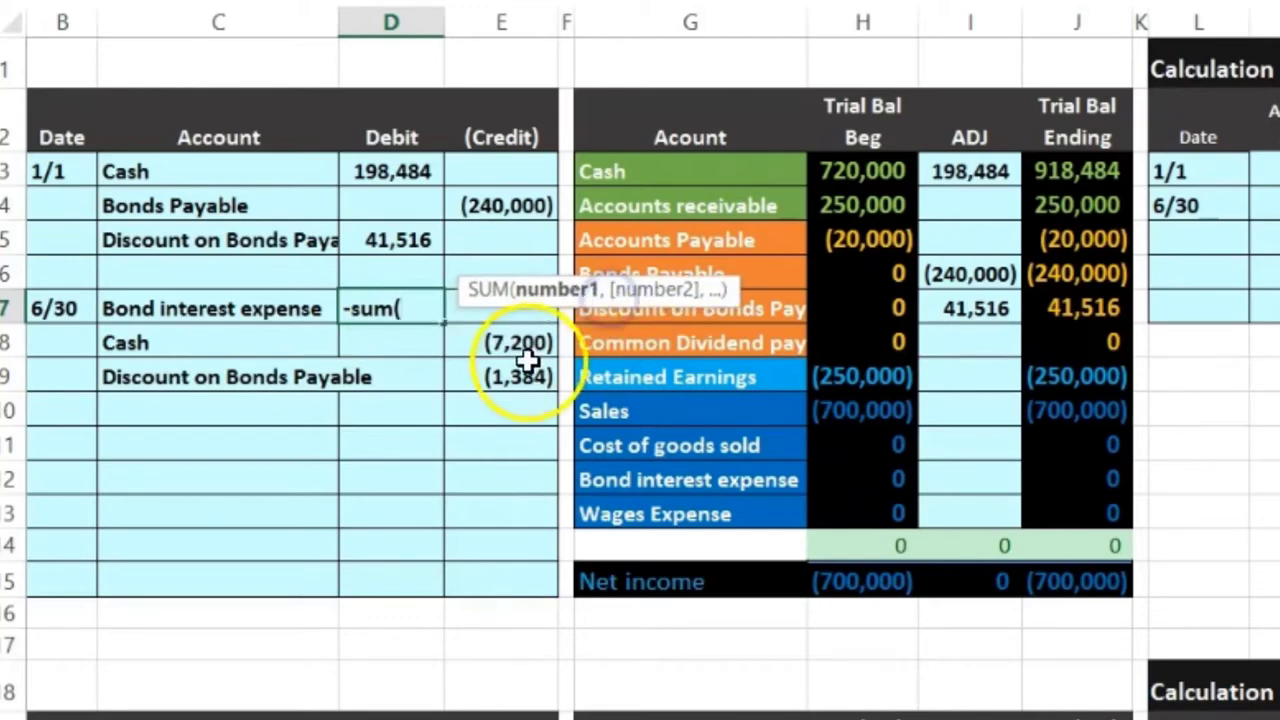
left_click_drag(434, 363, 412, 350)
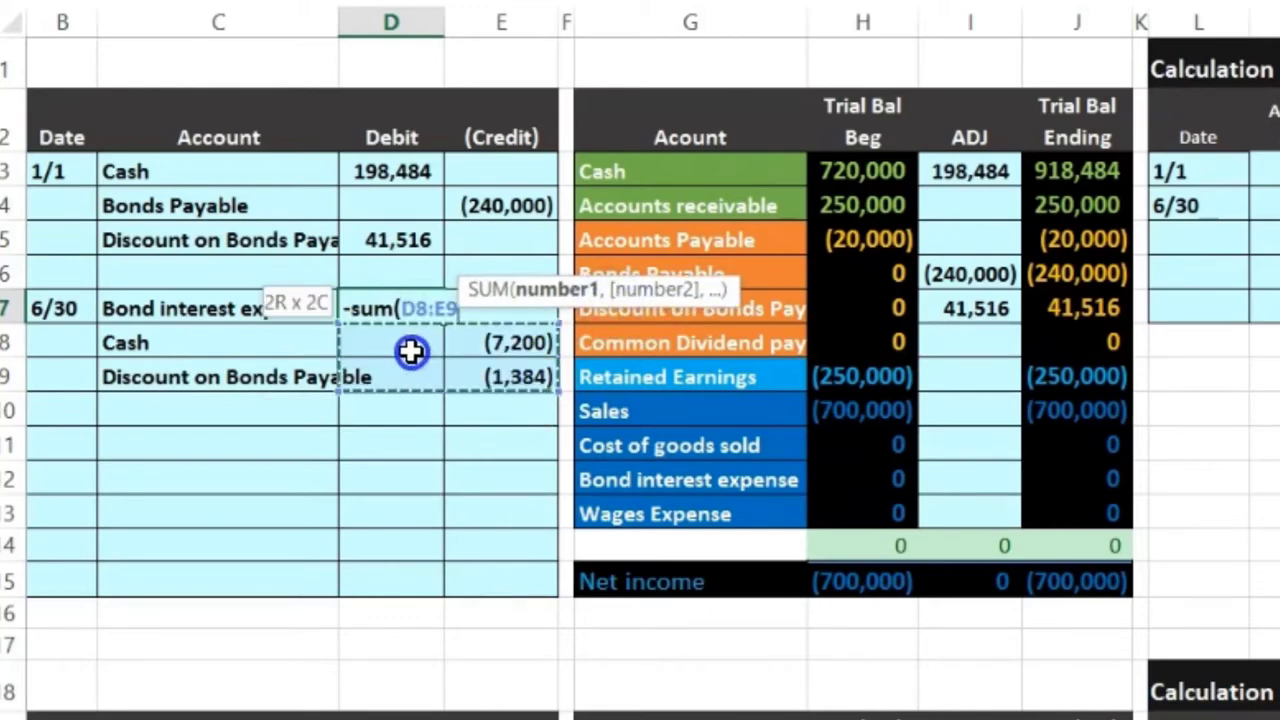
key("Return")
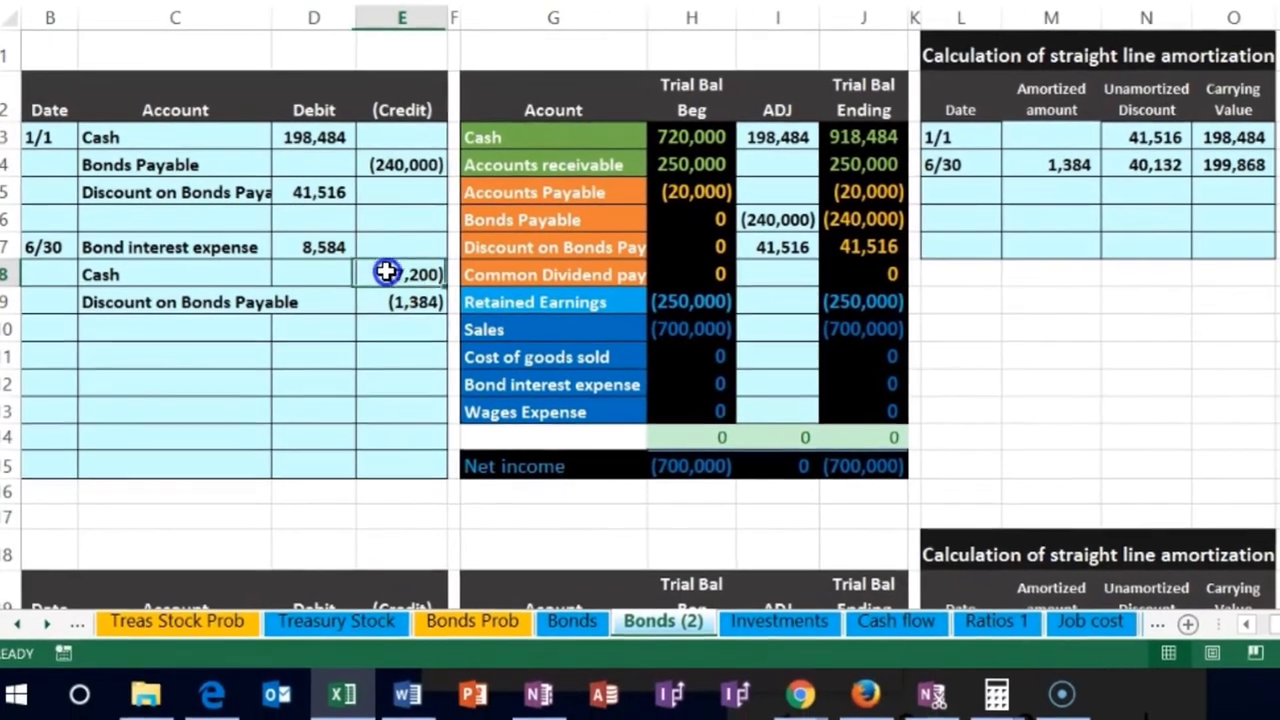
Check that the 6/30 debit and credits balance by summing E8:E9 and then D7:E9 by selection.
left_click_drag(402, 285, 402, 310)
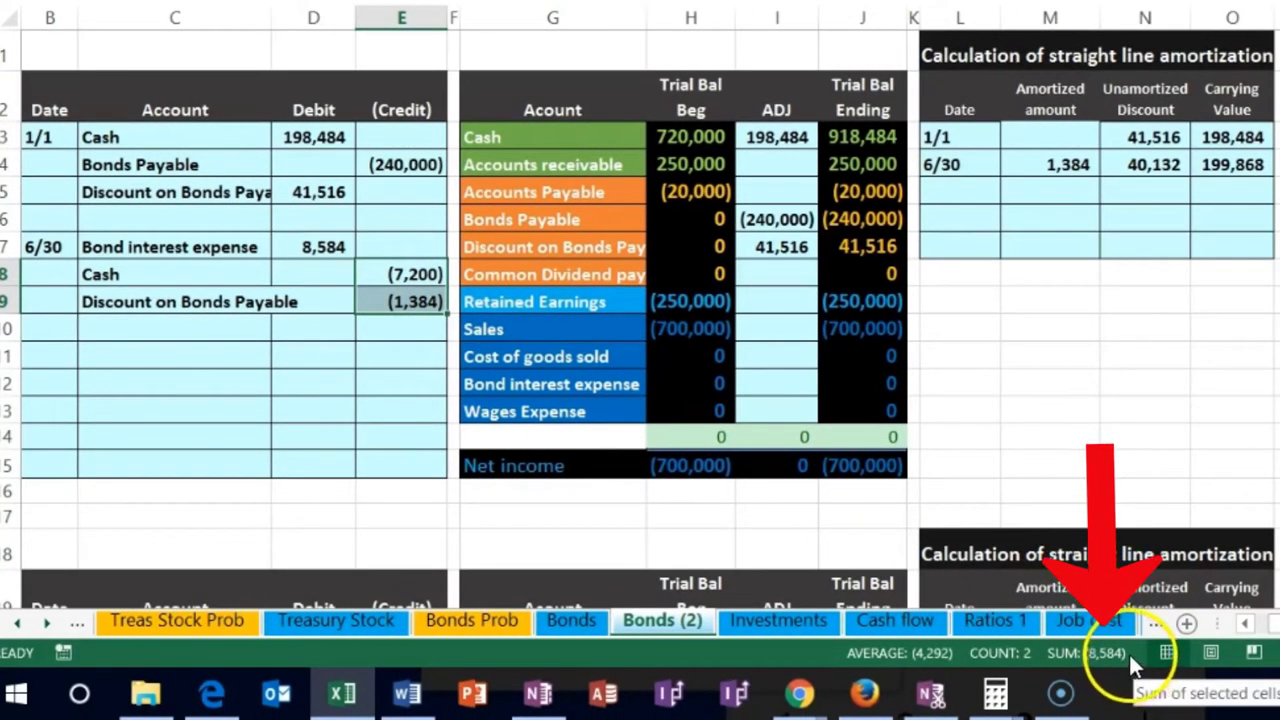
left_click_drag(316, 245, 370, 300)
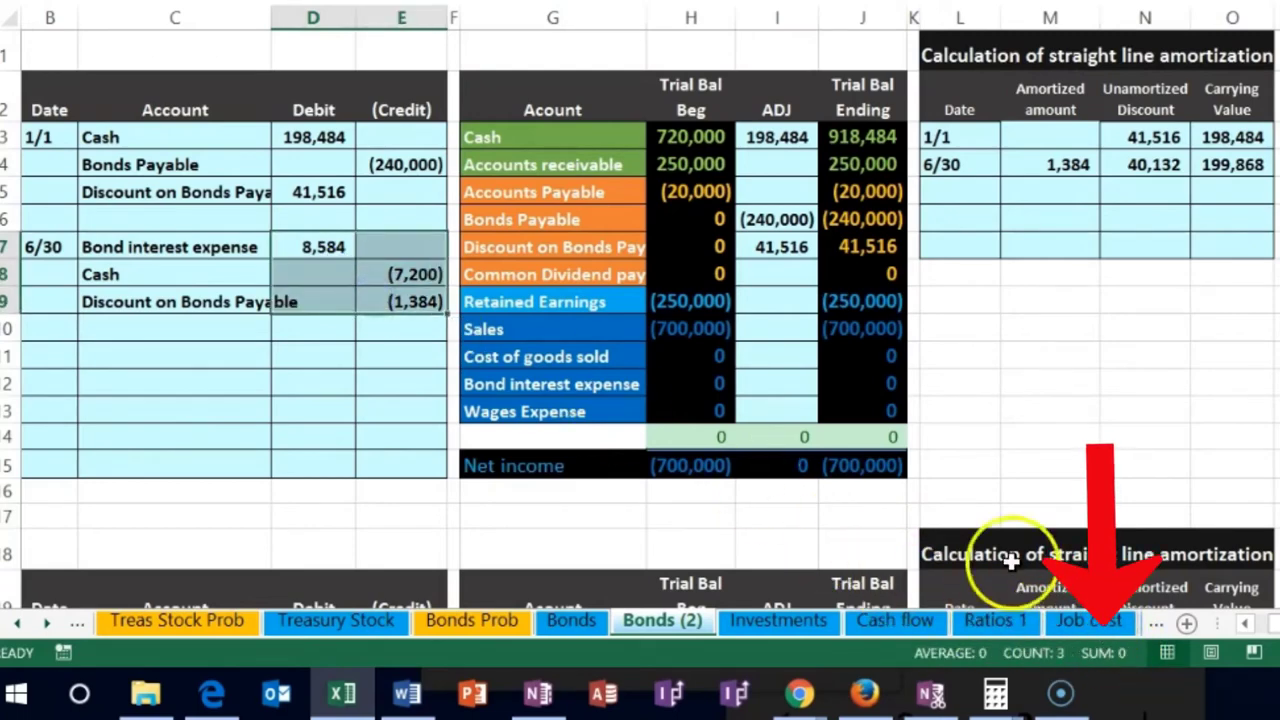
left_click(365, 349)
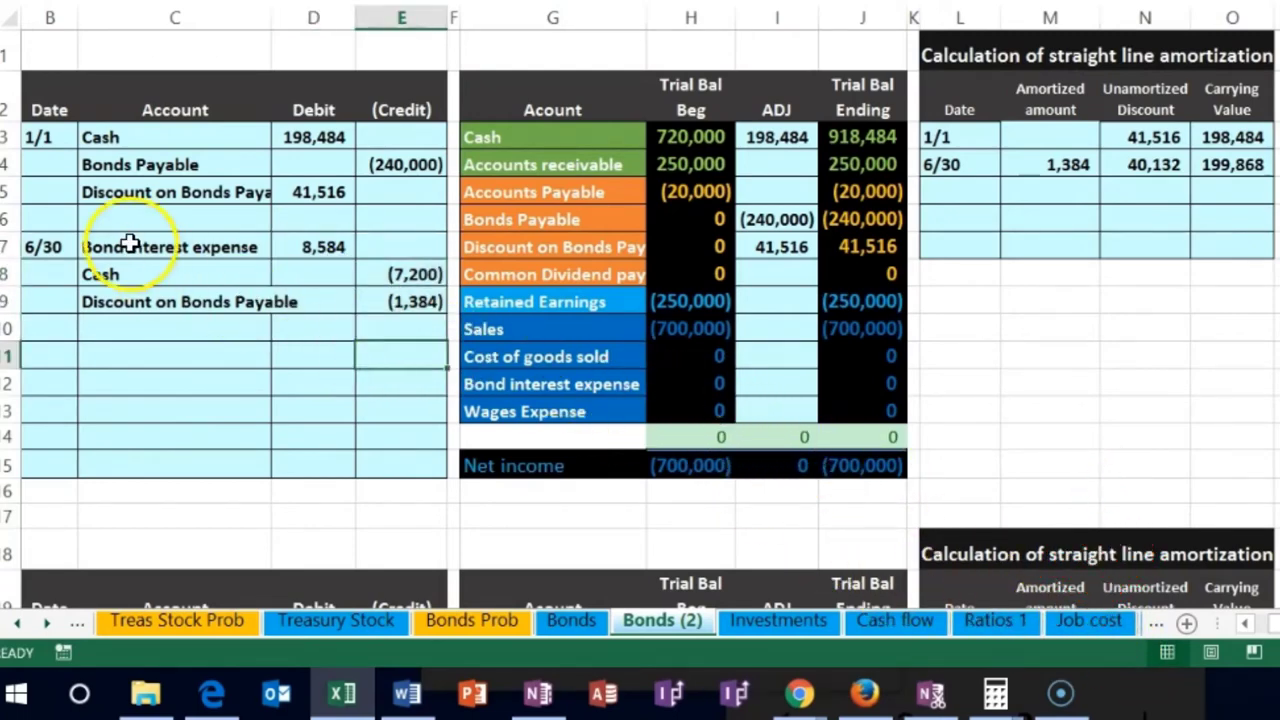
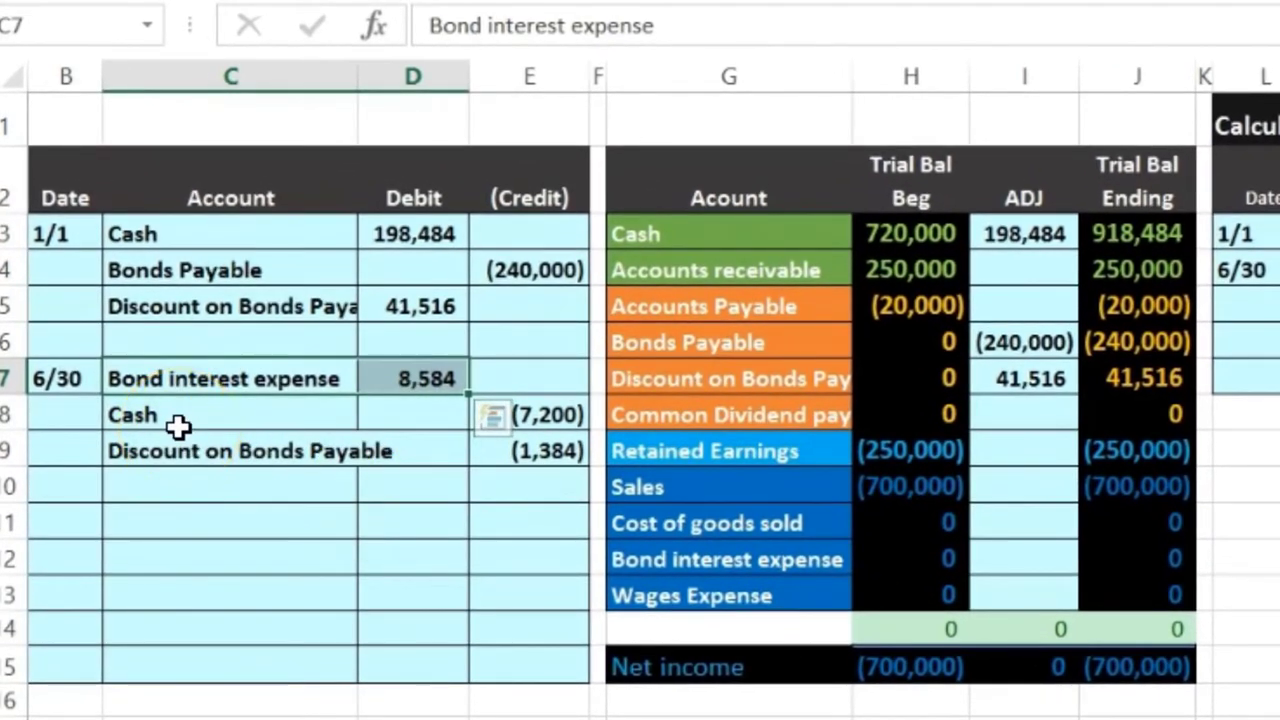
Post bond interest expense to the trial balance by linking adjustment cell I12 to D7, and inspect the ending net income formula in J15.
left_click(1018, 561)
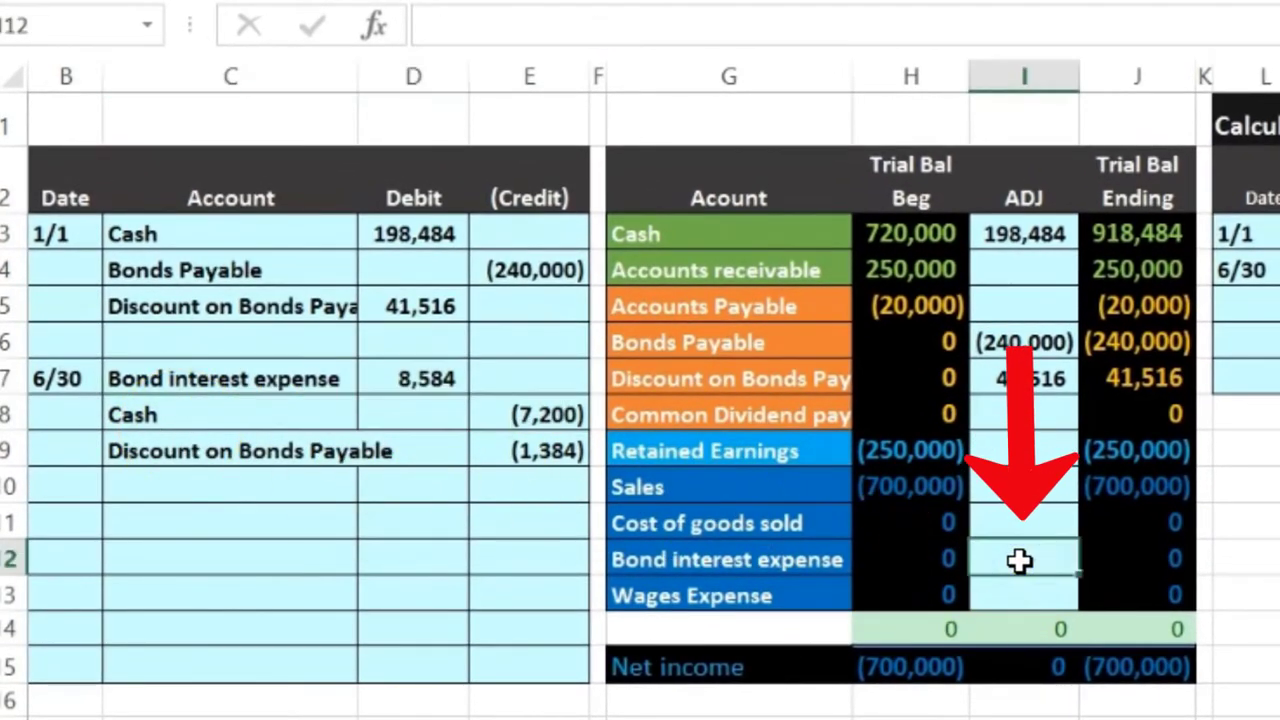
left_click(829, 557)
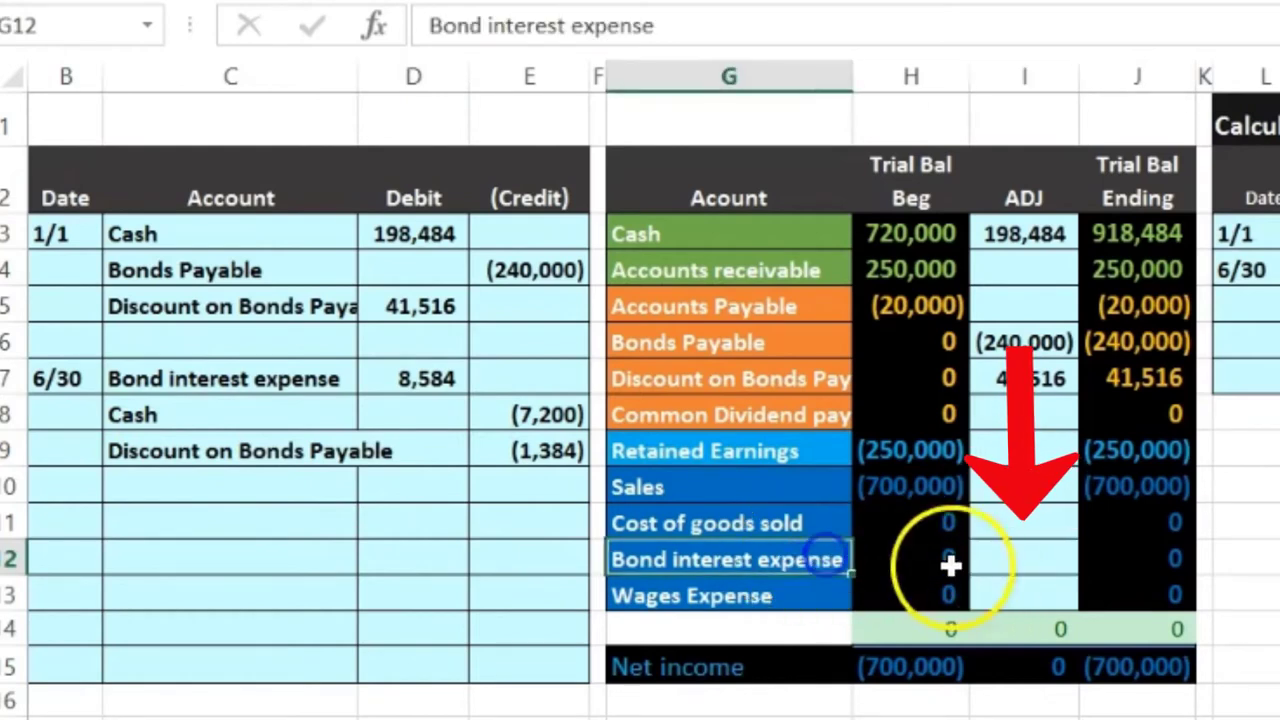
left_click(1015, 553)
type("=")
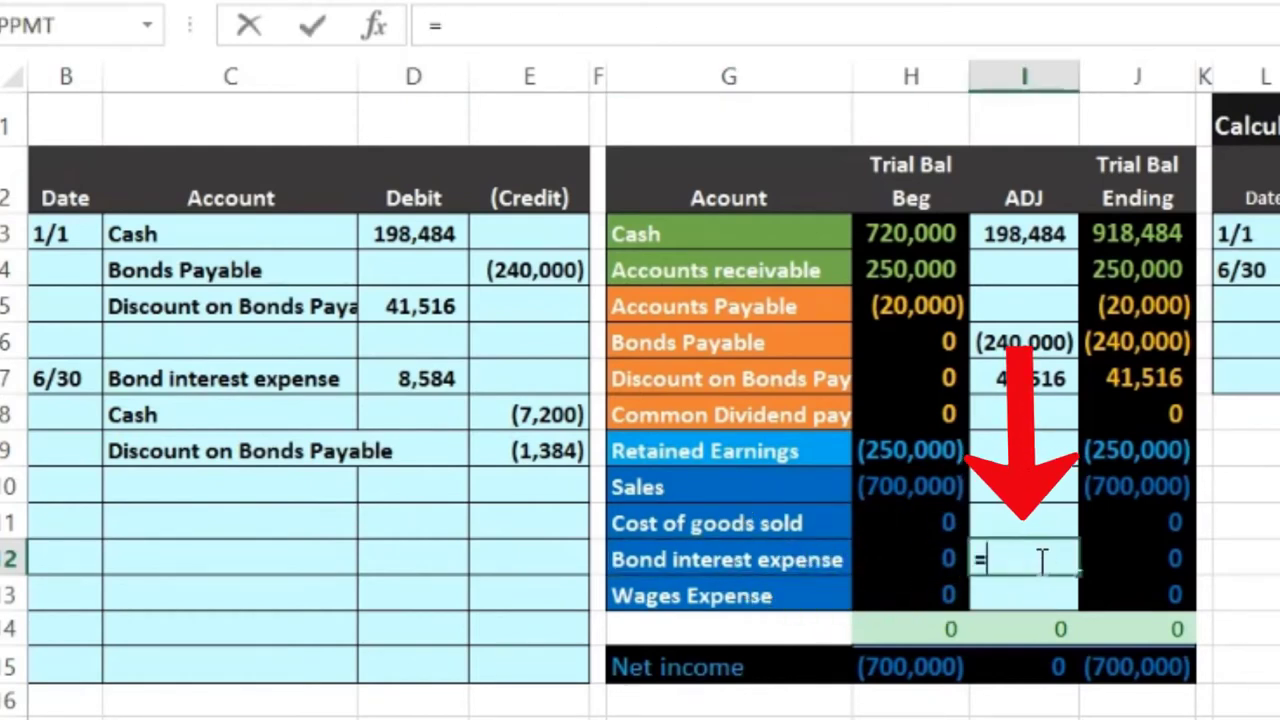
left_click(437, 388)
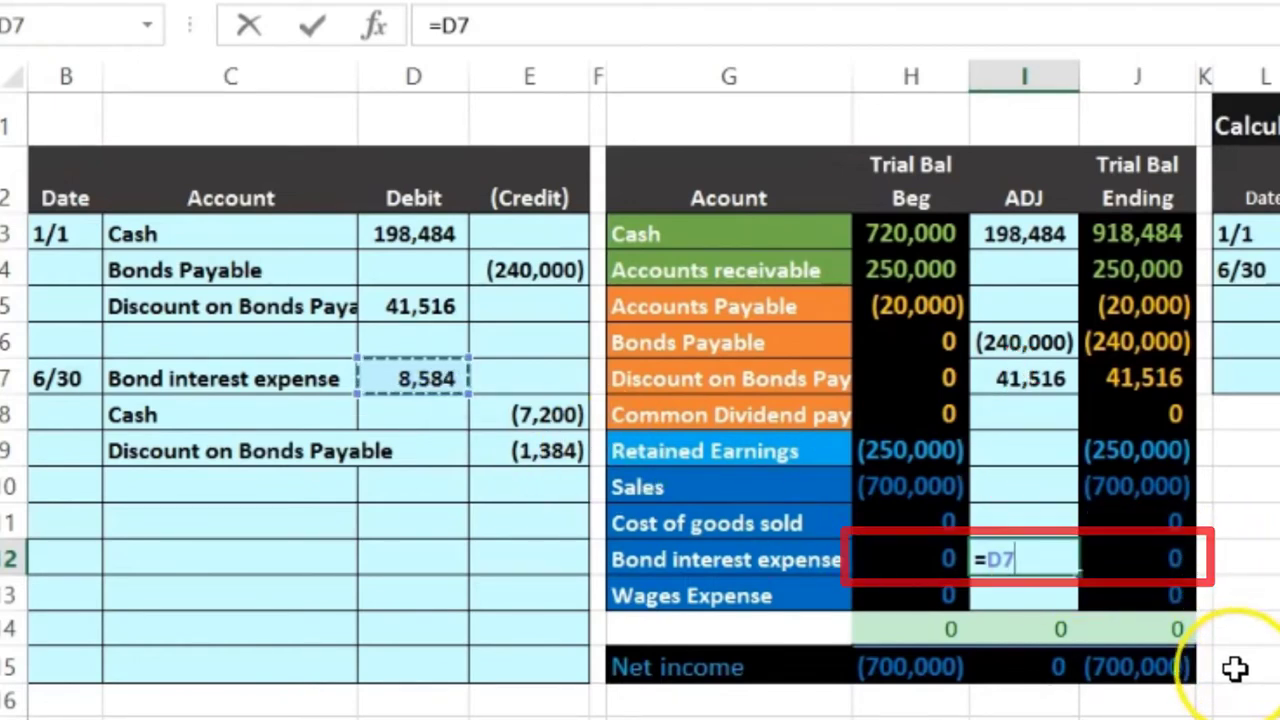
key("Return")
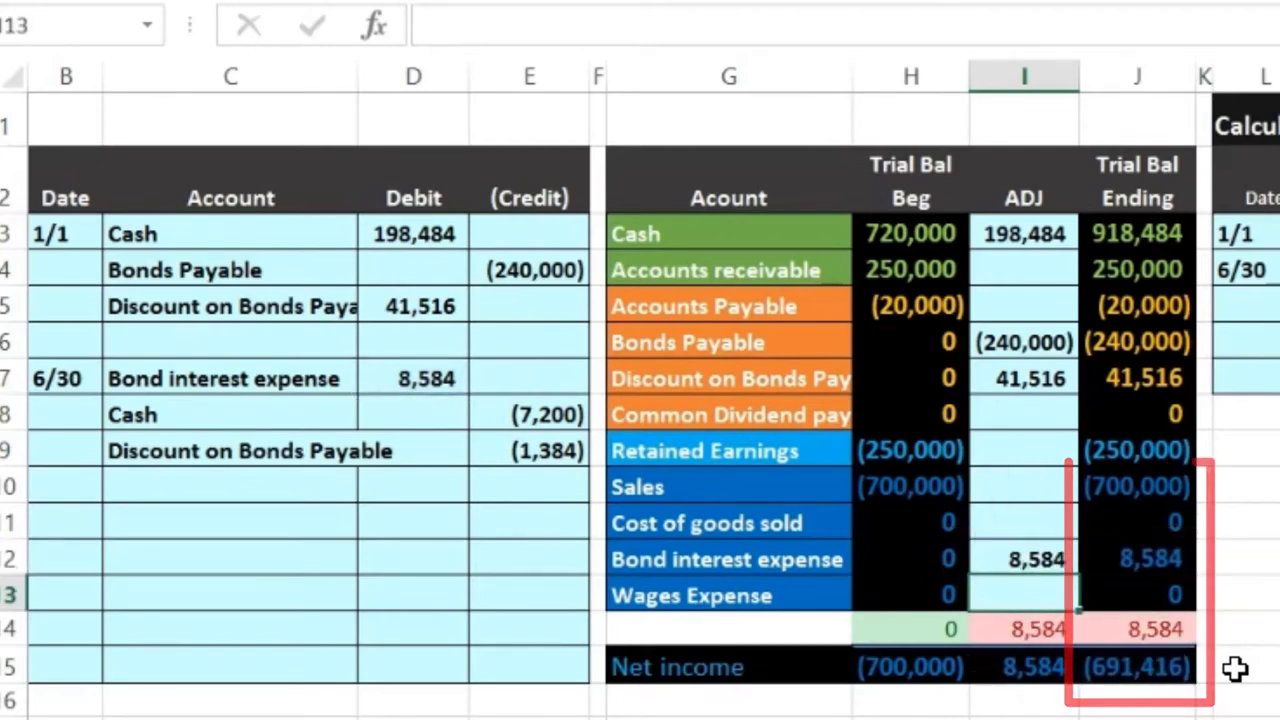
double_click(1172, 668)
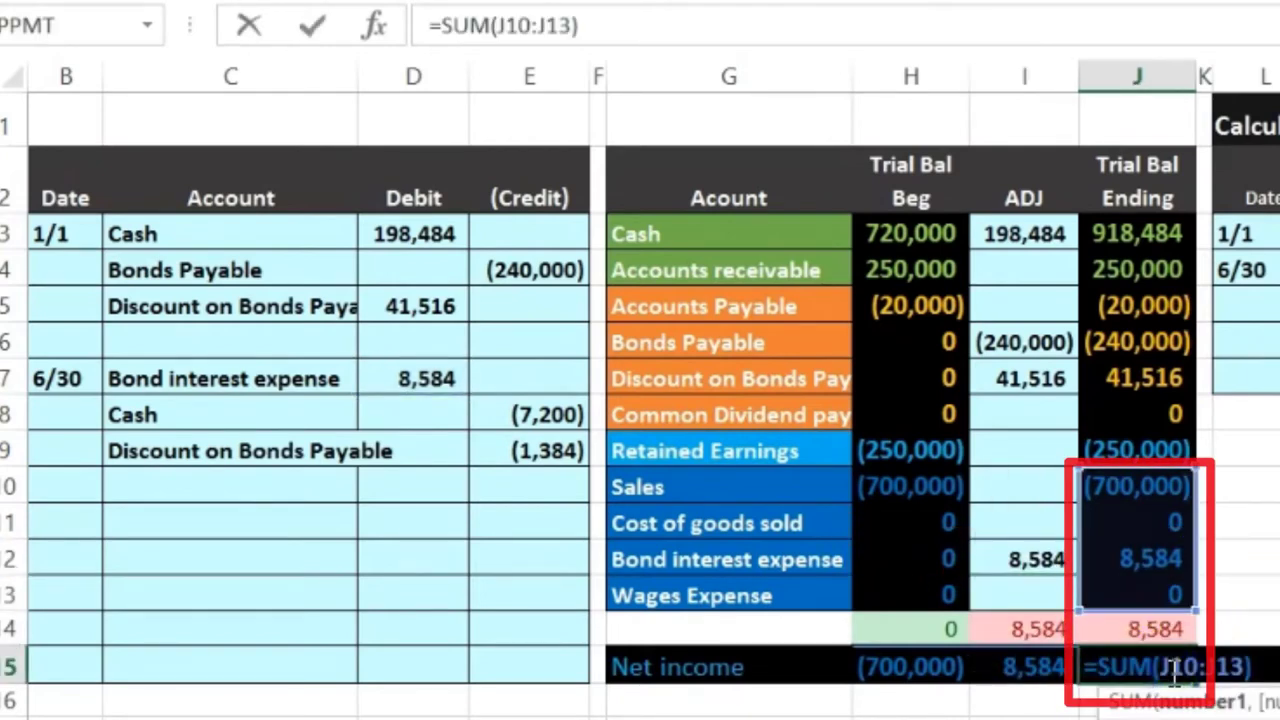
key("Return")
Post the 6/30 cash payment by adding E8 to the Cash adjustment in I3, making the formula =D3+E8.
left_click_drag(268, 430, 386, 414)
left_click(640, 234)
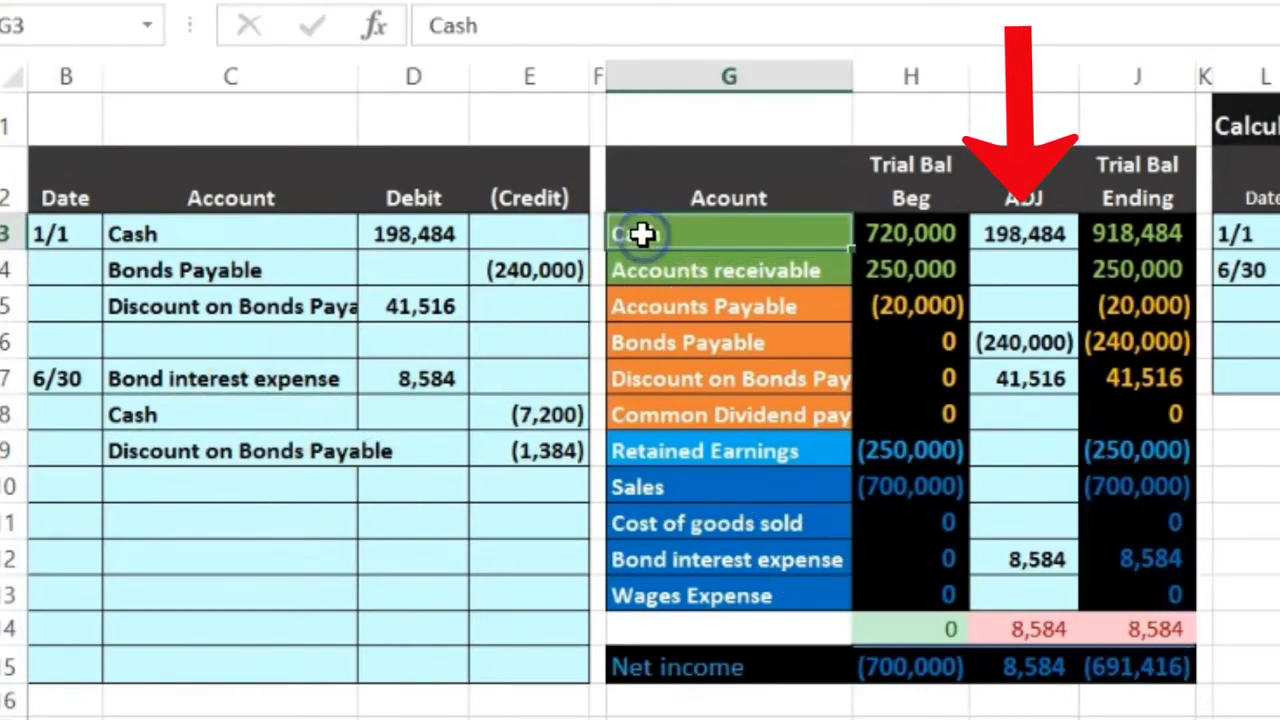
left_click(1008, 234)
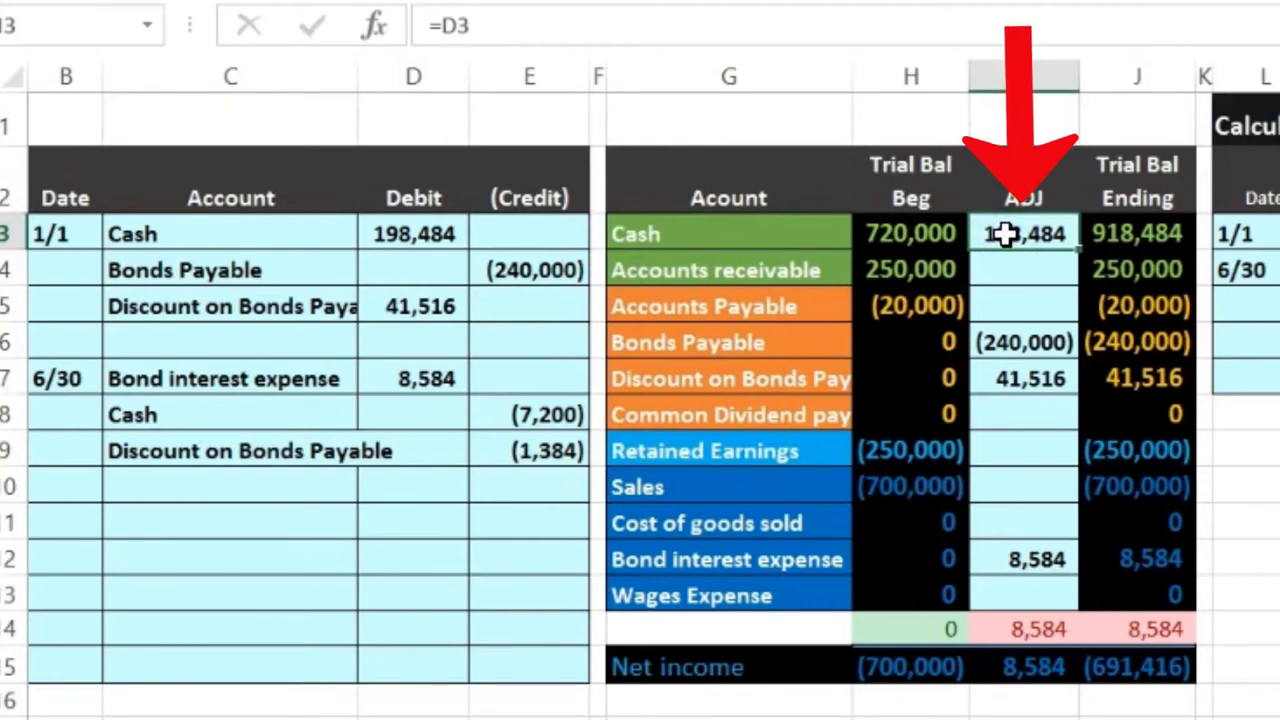
double_click(1006, 234)
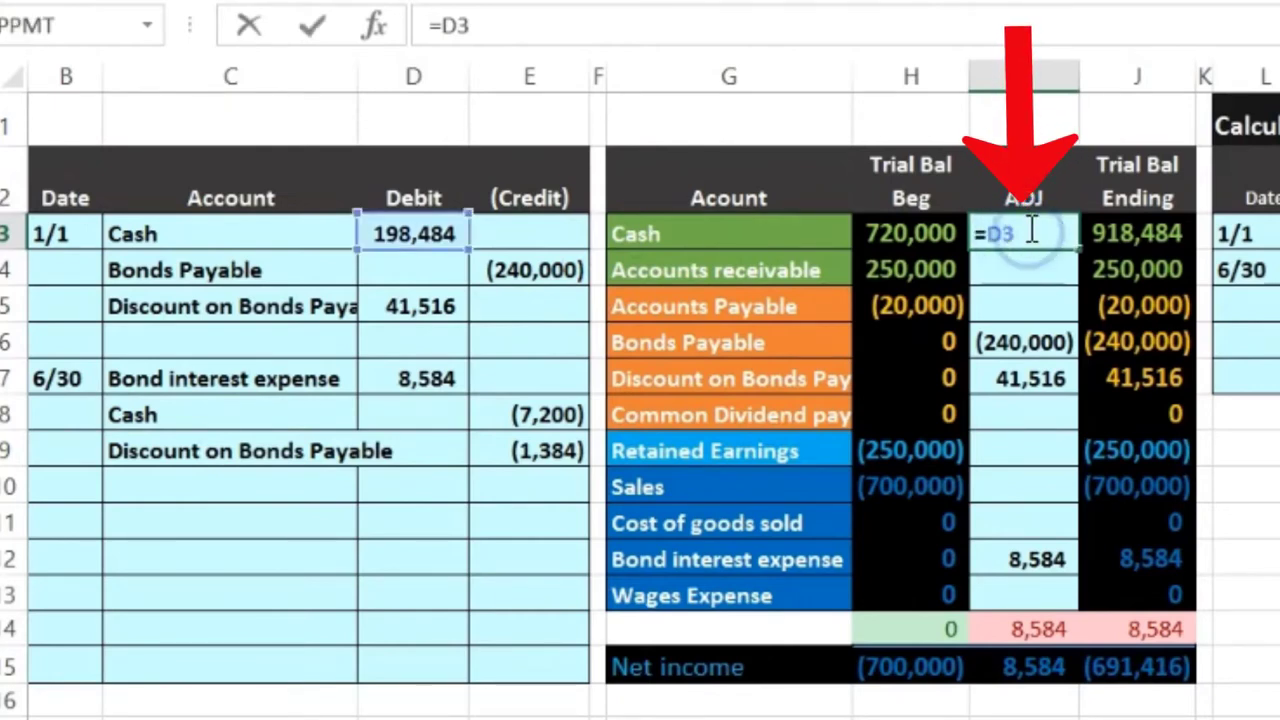
type("+")
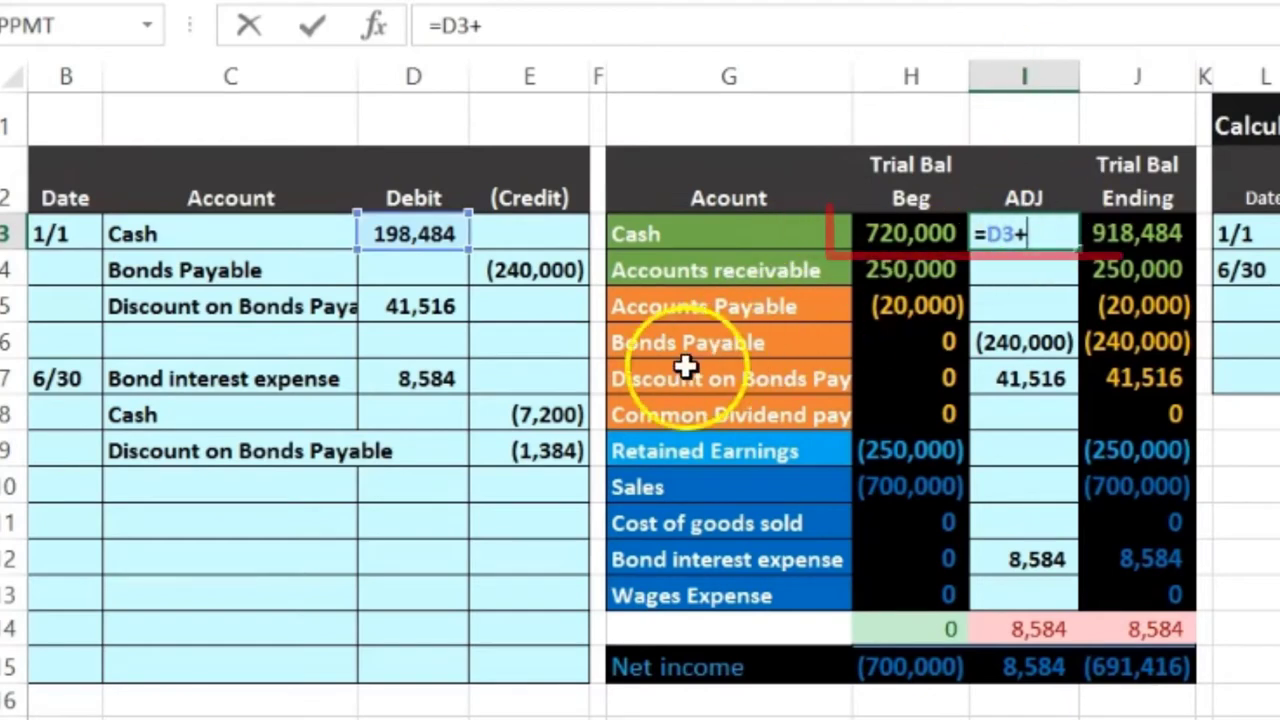
left_click(558, 409)
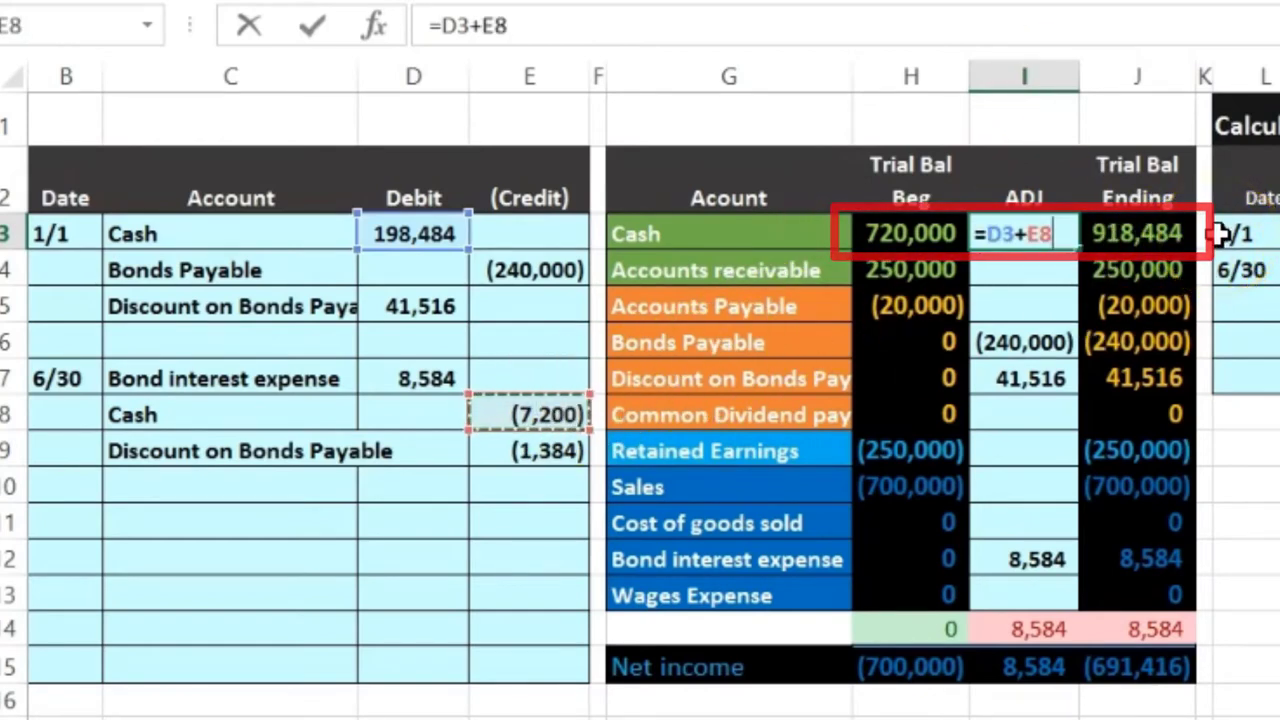
key("Return")
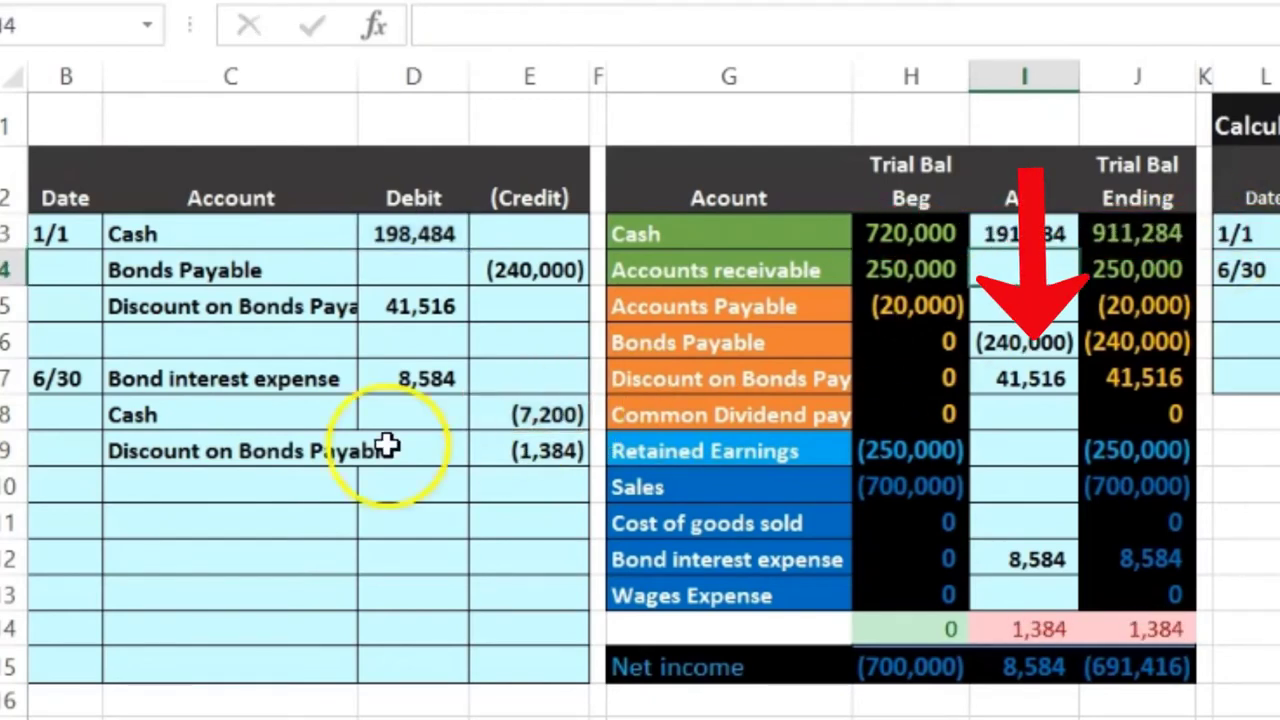
Post the 6/30 discount amortization by adding E9 to the Discount on Bonds Payable adjustment in I7, making the formula =D5+E9.
left_click_drag(237, 460, 519, 461)
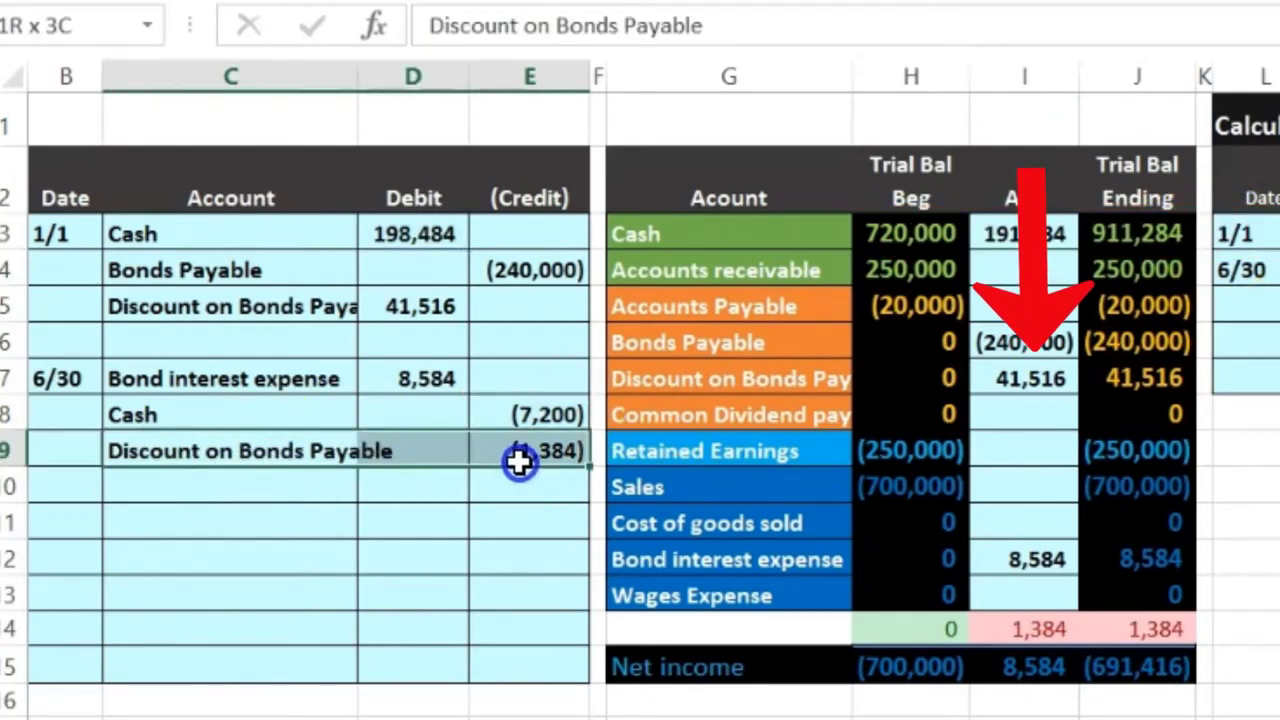
left_click_drag(705, 378, 859, 376)
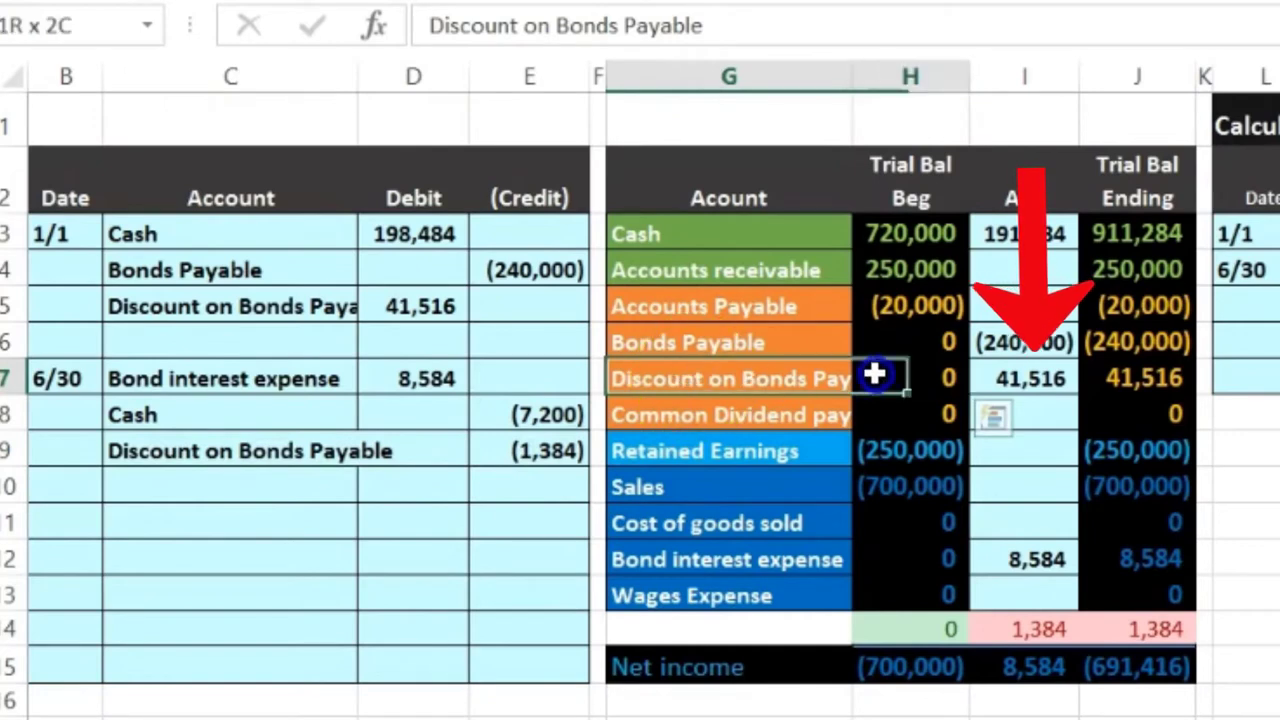
left_click(1030, 376)
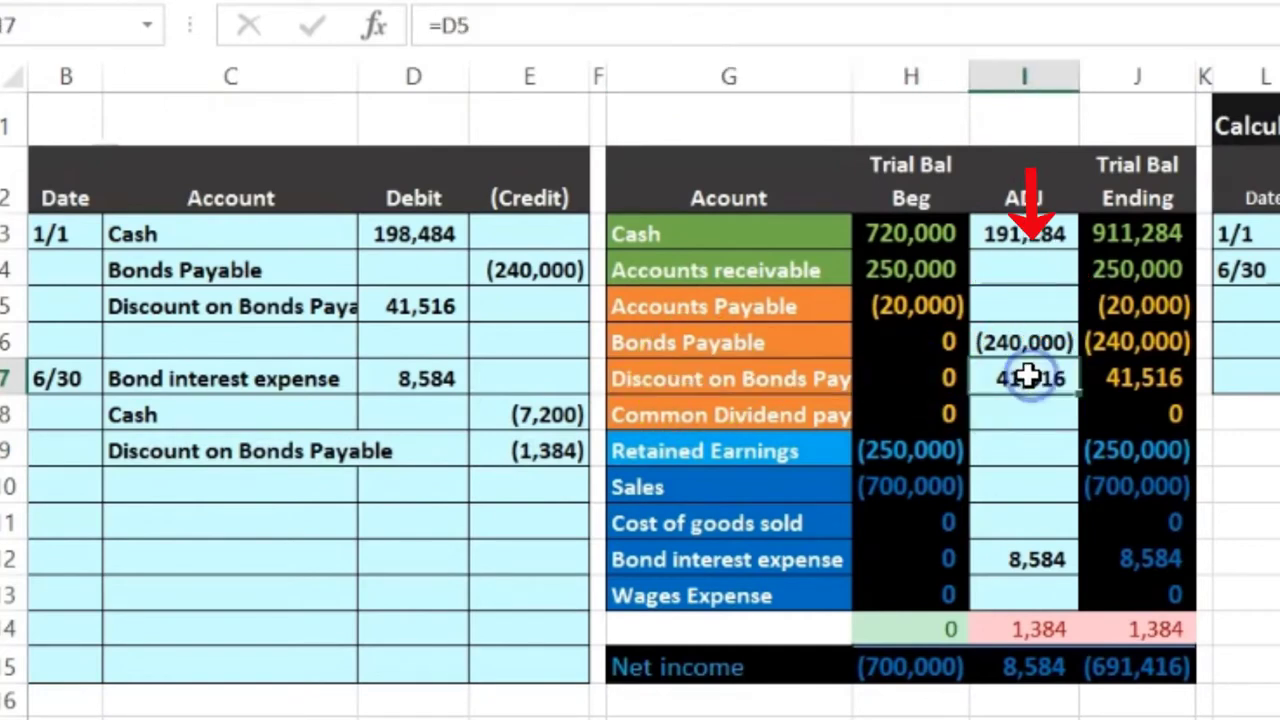
double_click(1030, 376)
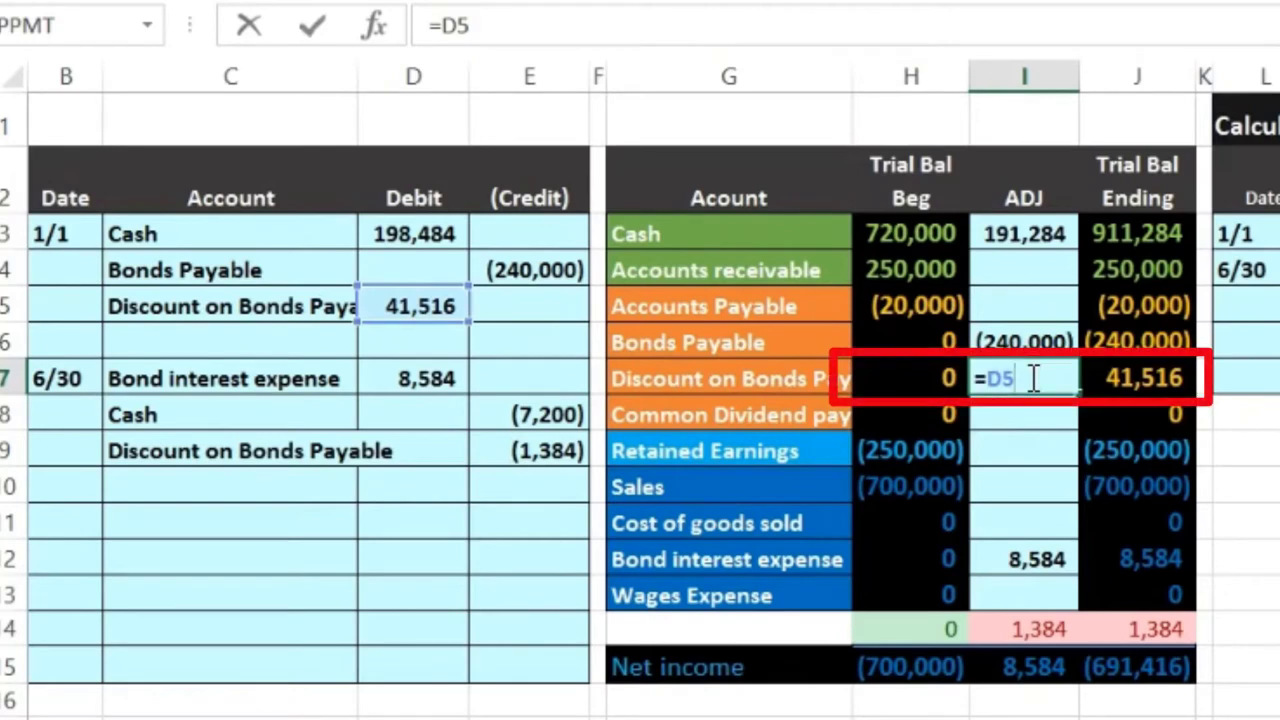
type("+")
left_click(550, 458)
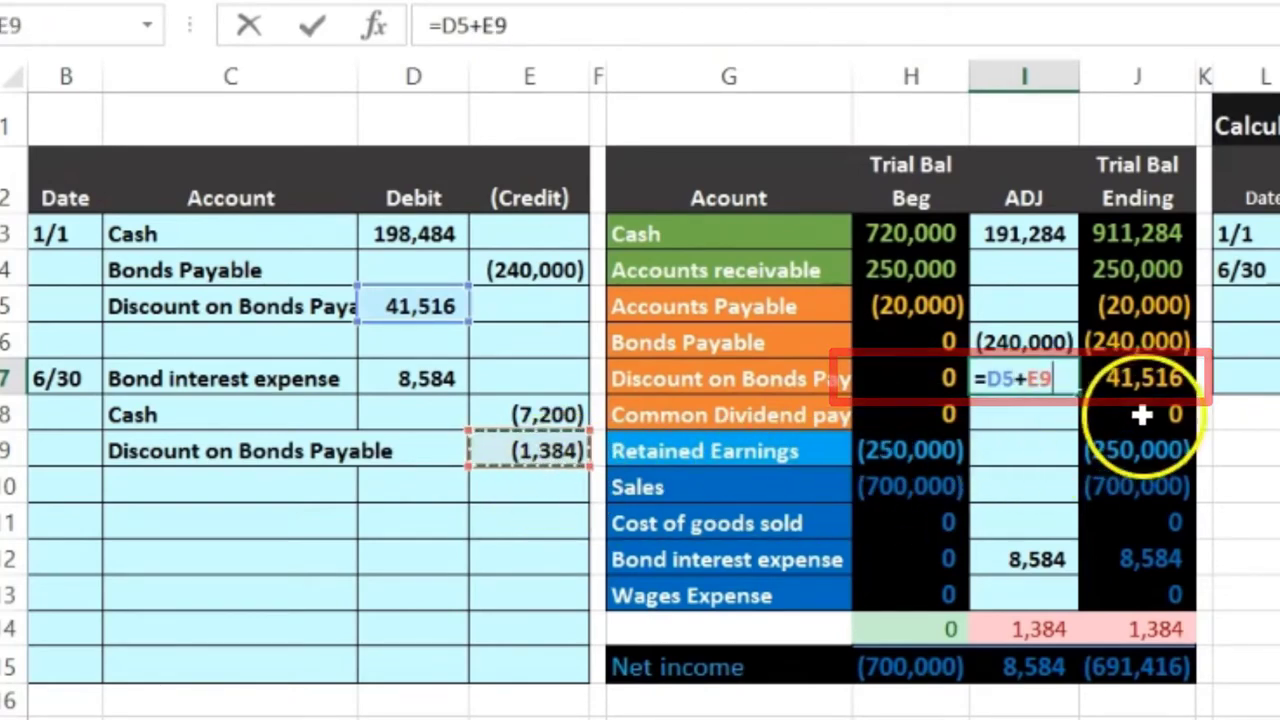
key("Return")
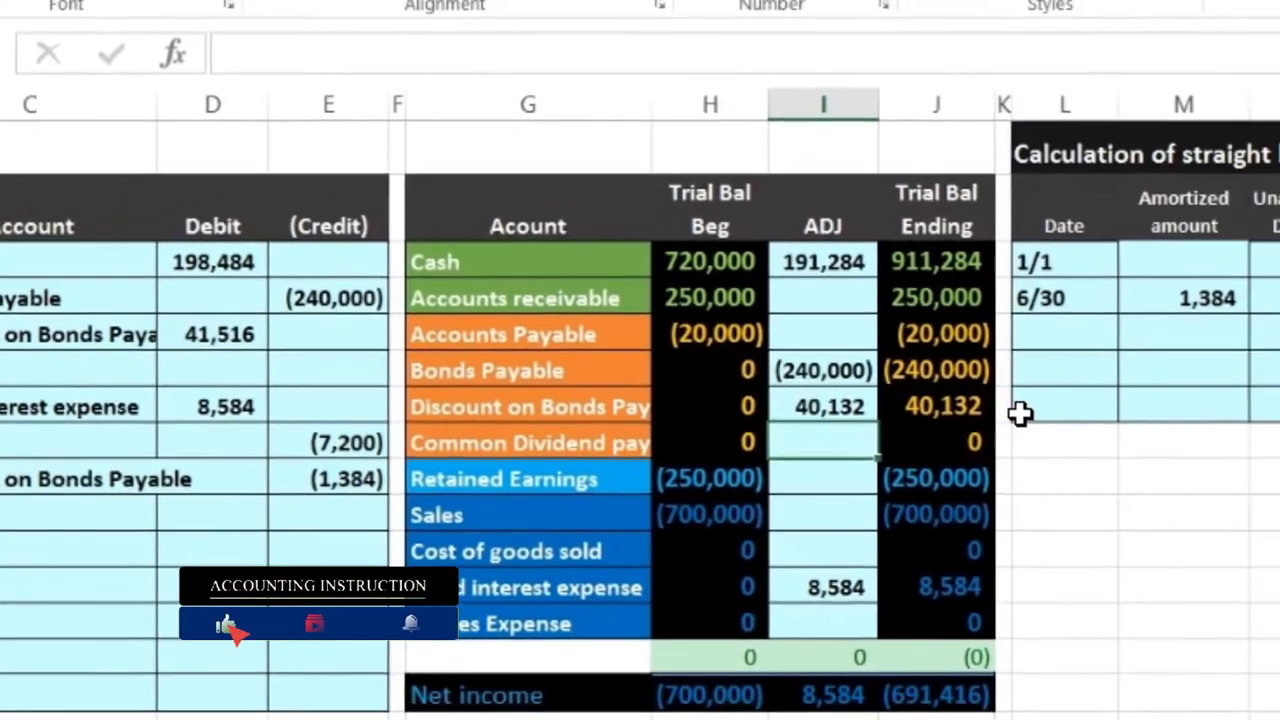
Compare the ending discount and net bonds payable in J6:J7 with the 6/30 unamortized discount and carrying value in the amortization table.
left_click(1158, 380)
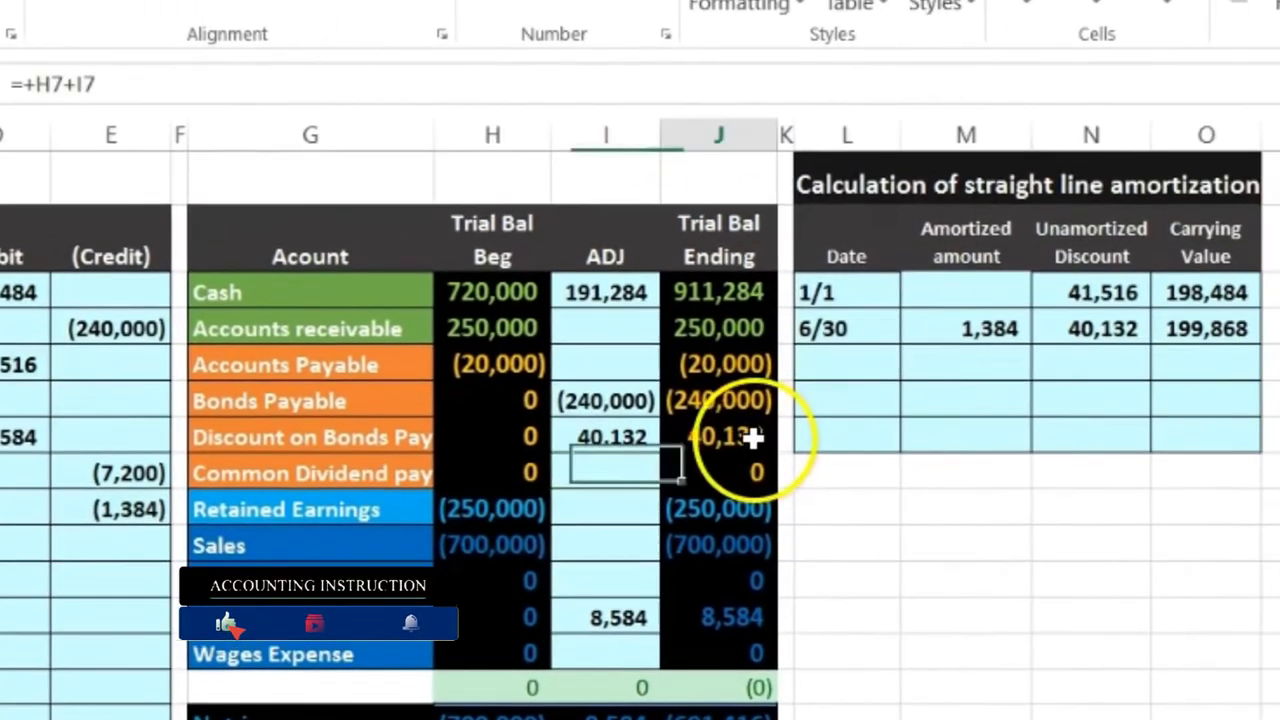
left_click(1061, 335)
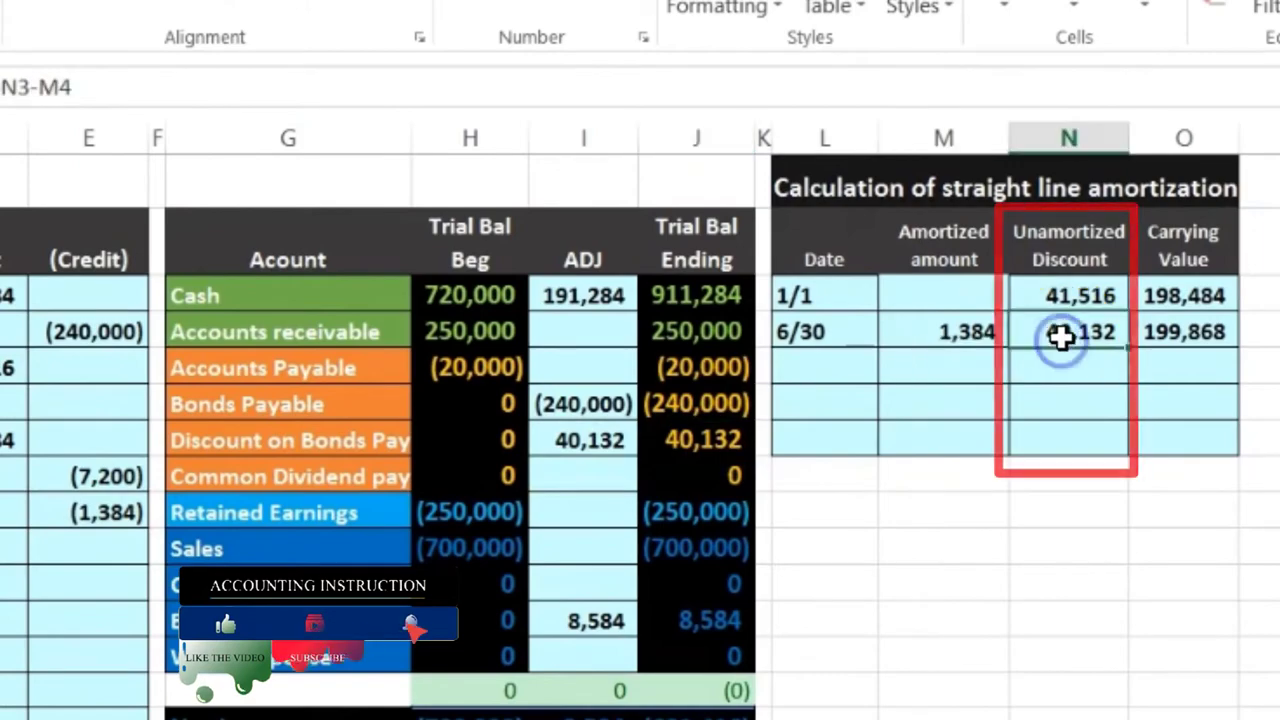
left_click(741, 403)
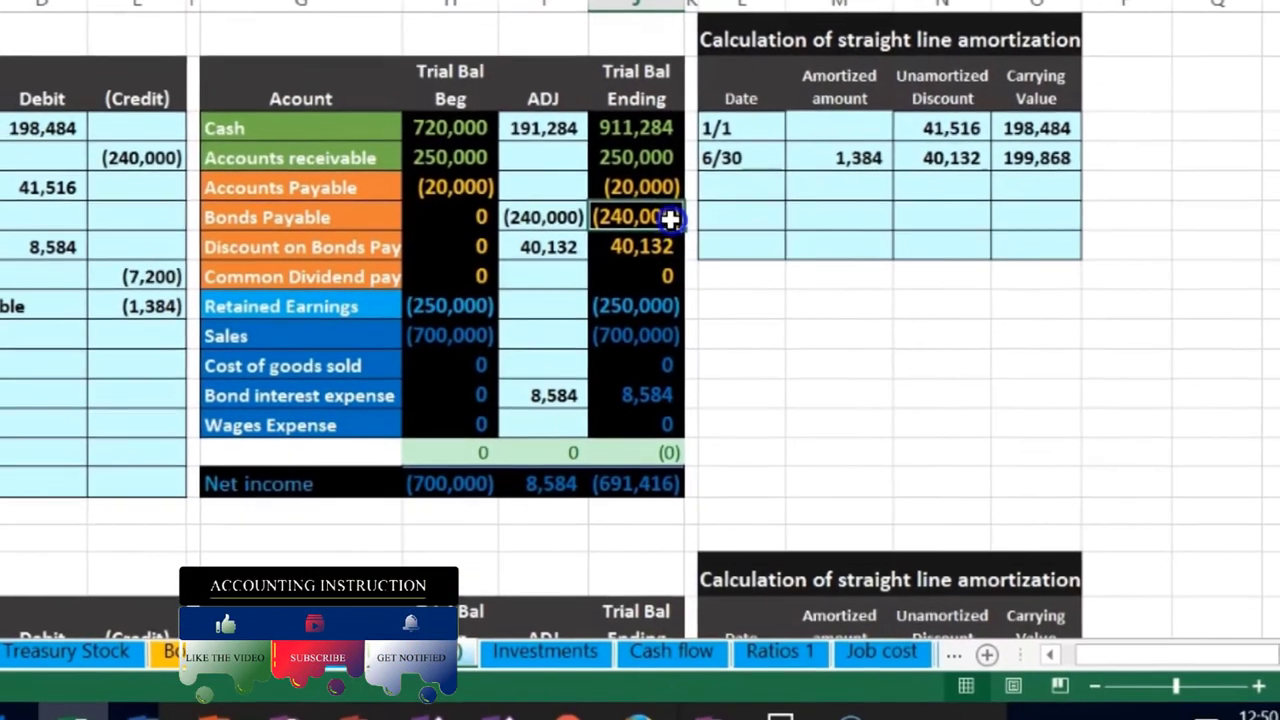
left_click_drag(693, 281, 692, 306)
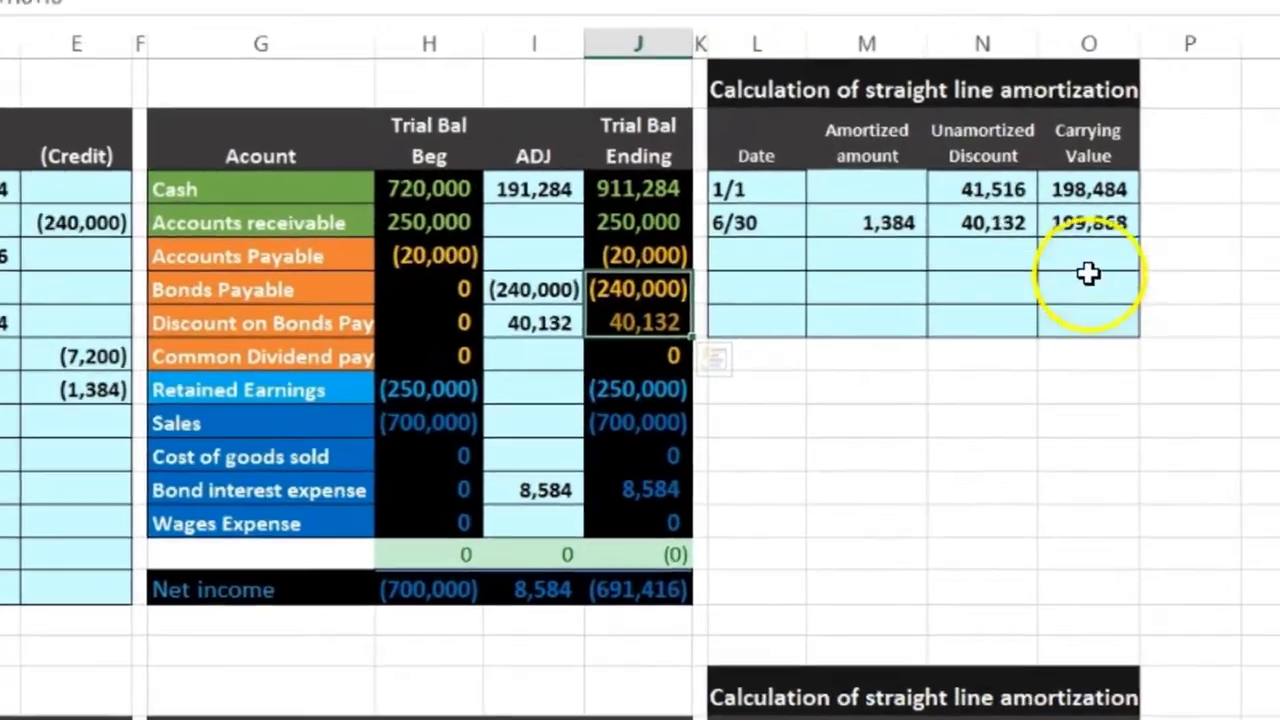
left_click(1083, 222)
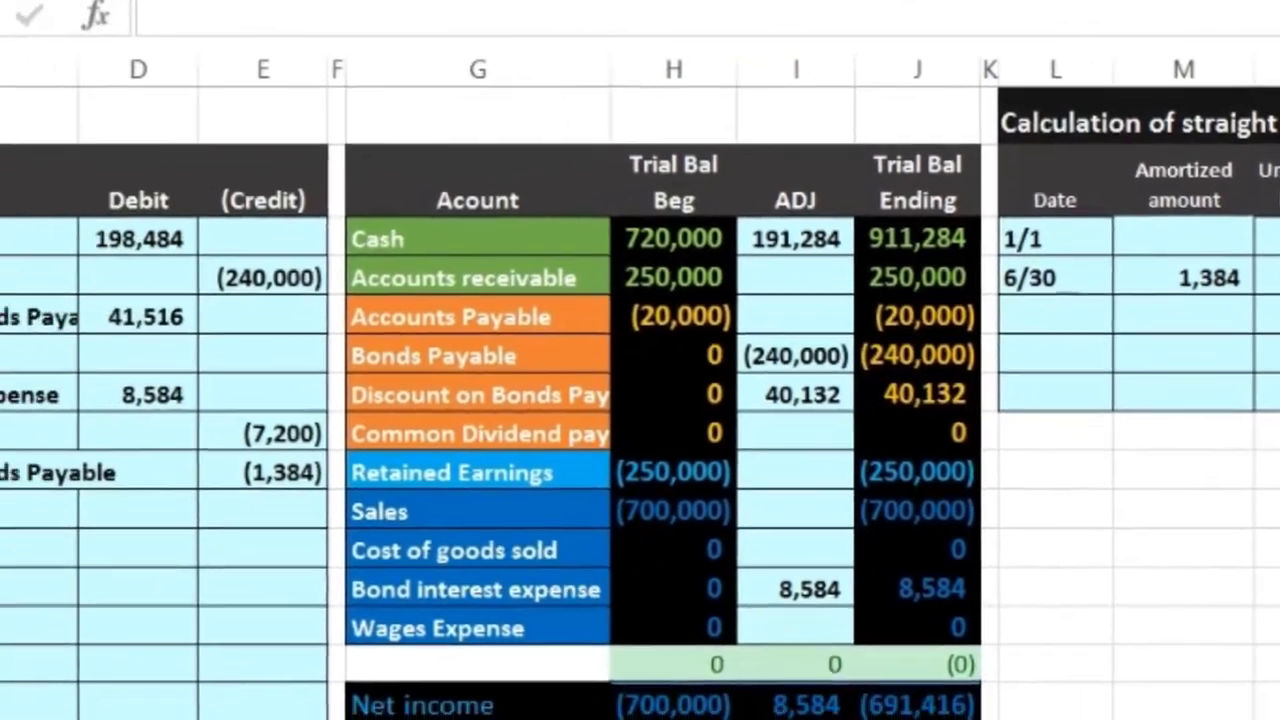
Enter the date 12/31 in B11 to start the second interest entry in the journal.
scroll(640, 360, "left", 5)
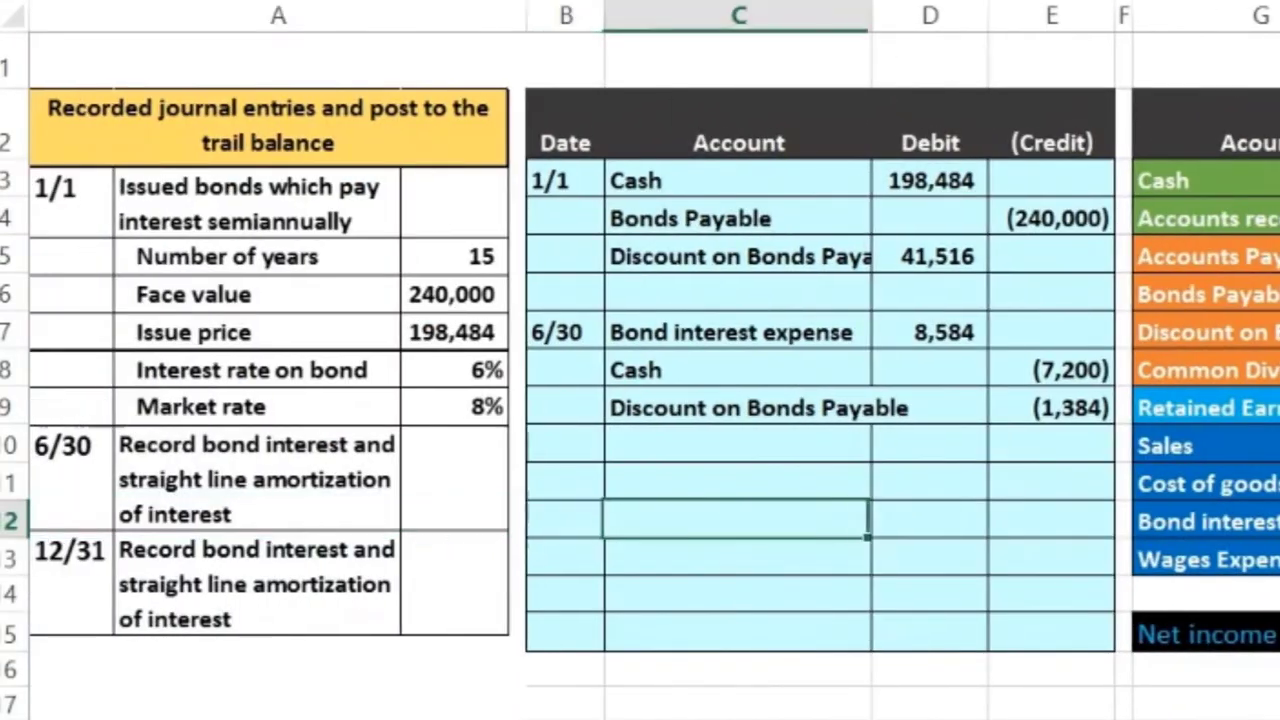
left_click(565, 481)
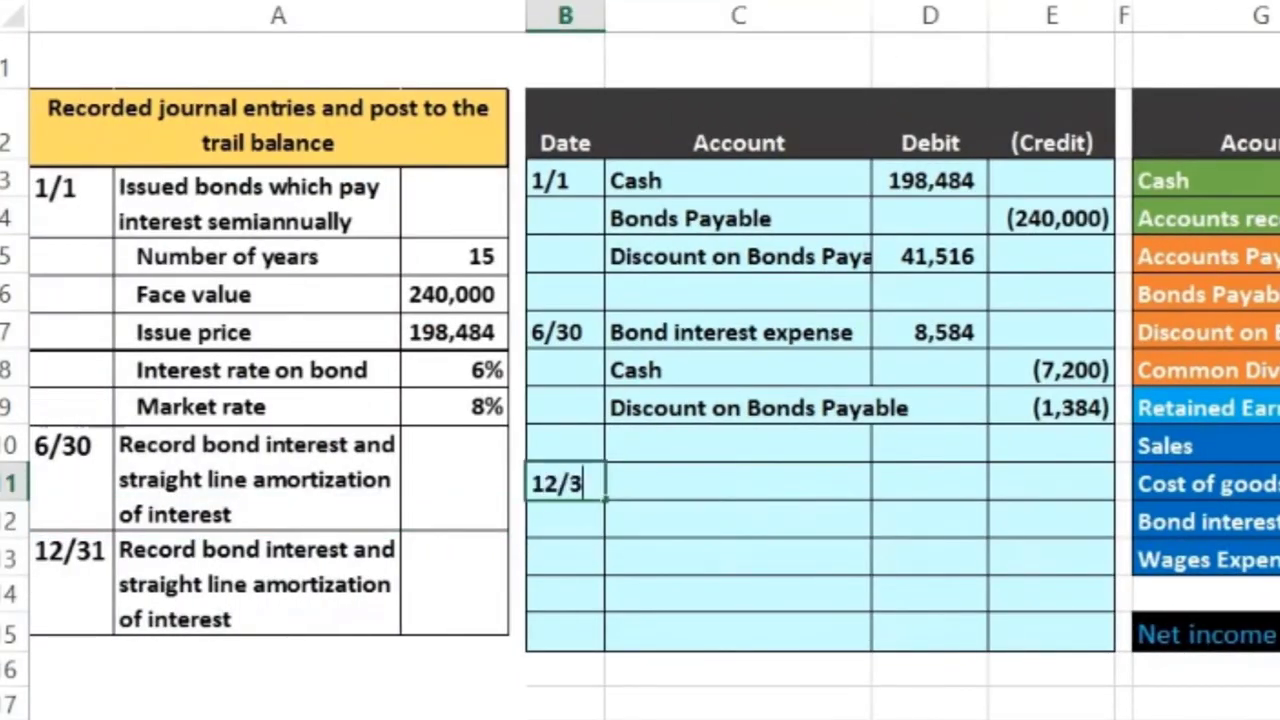
key("Return")
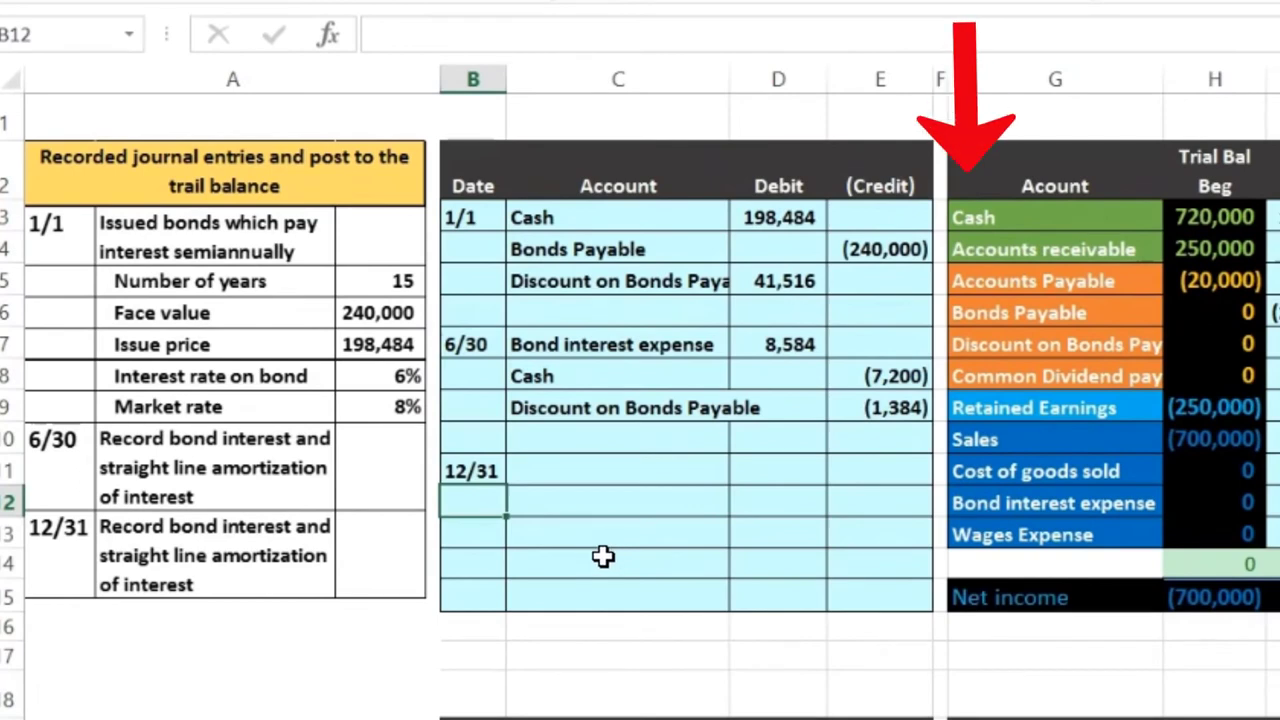
Check the ending Cash balance in J3, and copy the Cash account name from G3 into C12 as values only.
left_click(1030, 217)
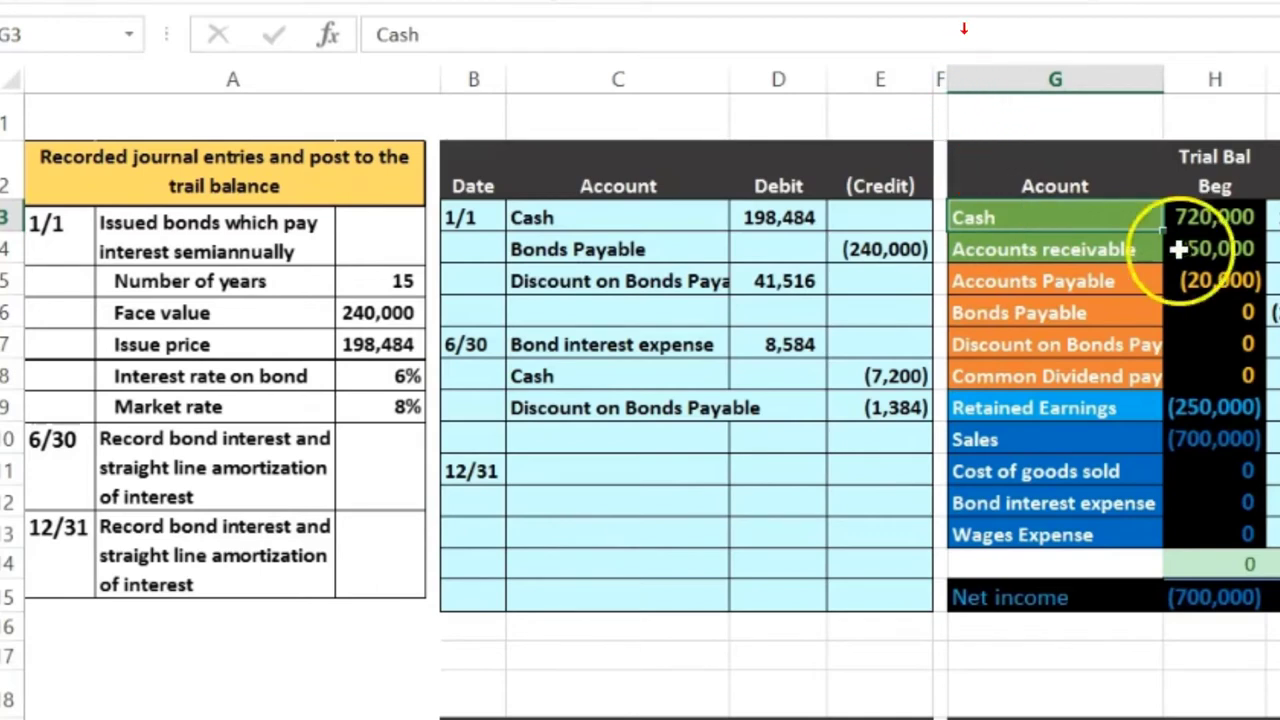
left_click(1255, 216)
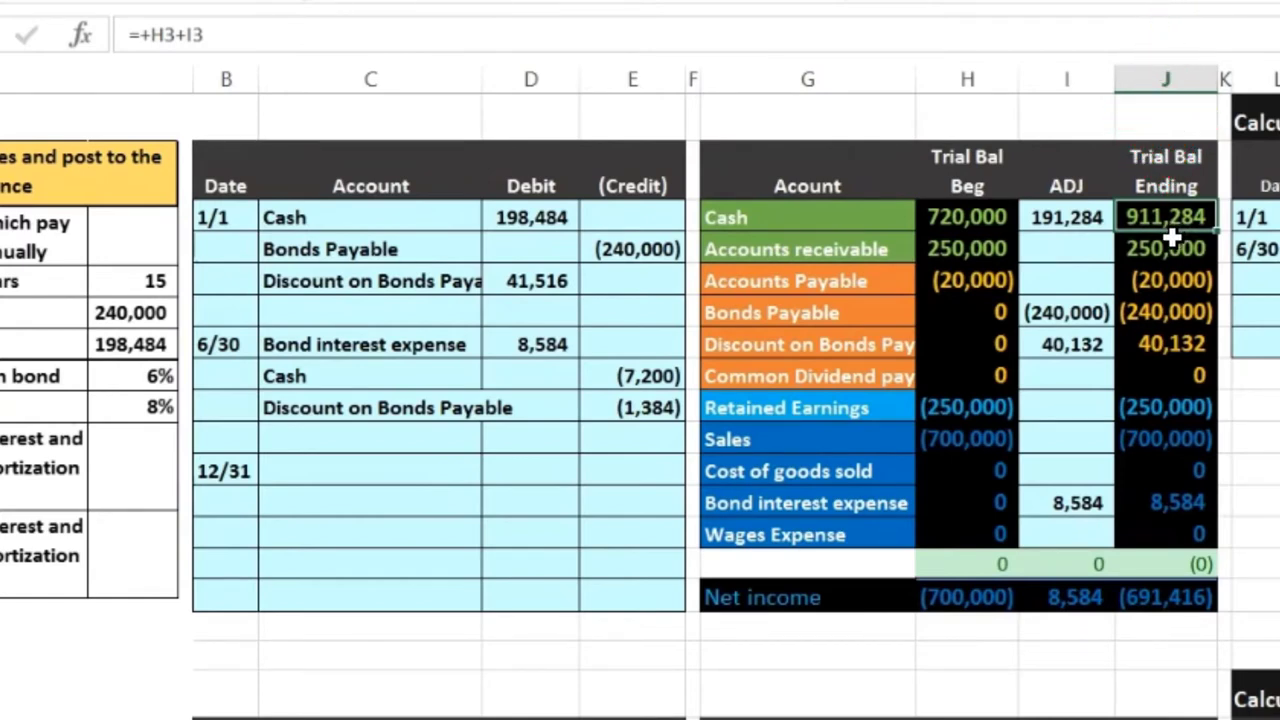
left_click(800, 213)
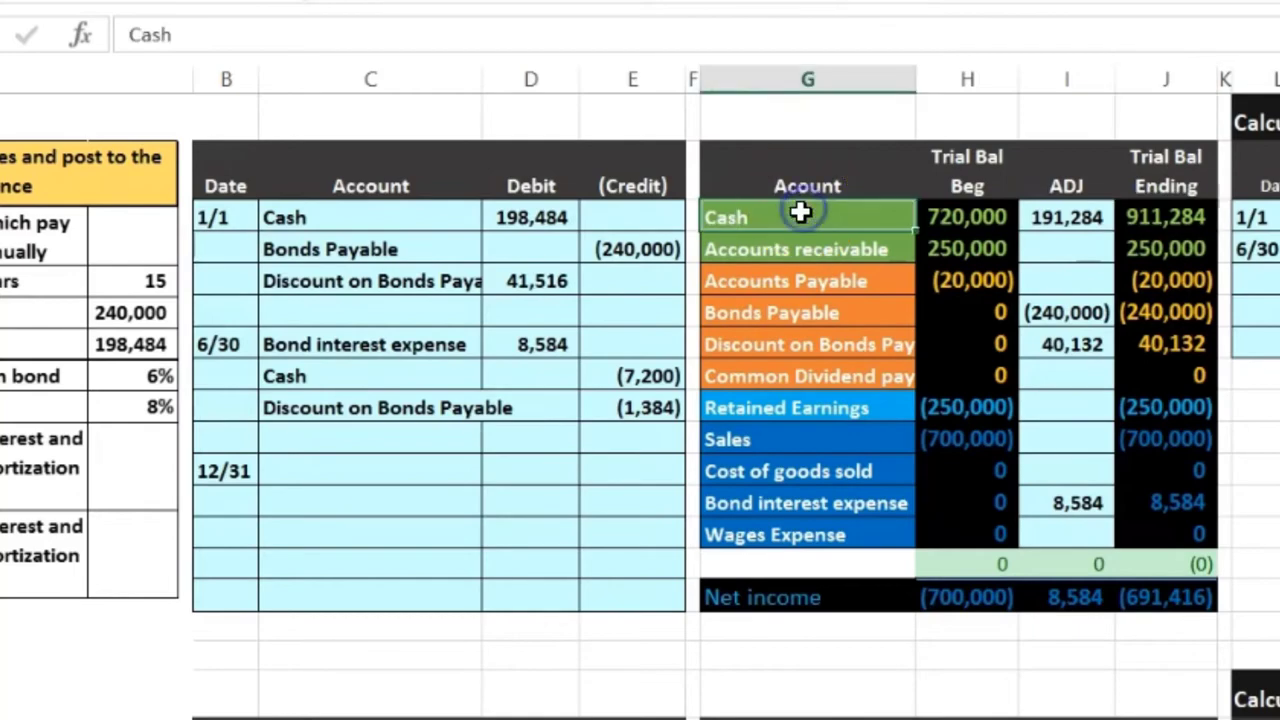
right_click(803, 213)
left_click(849, 189)
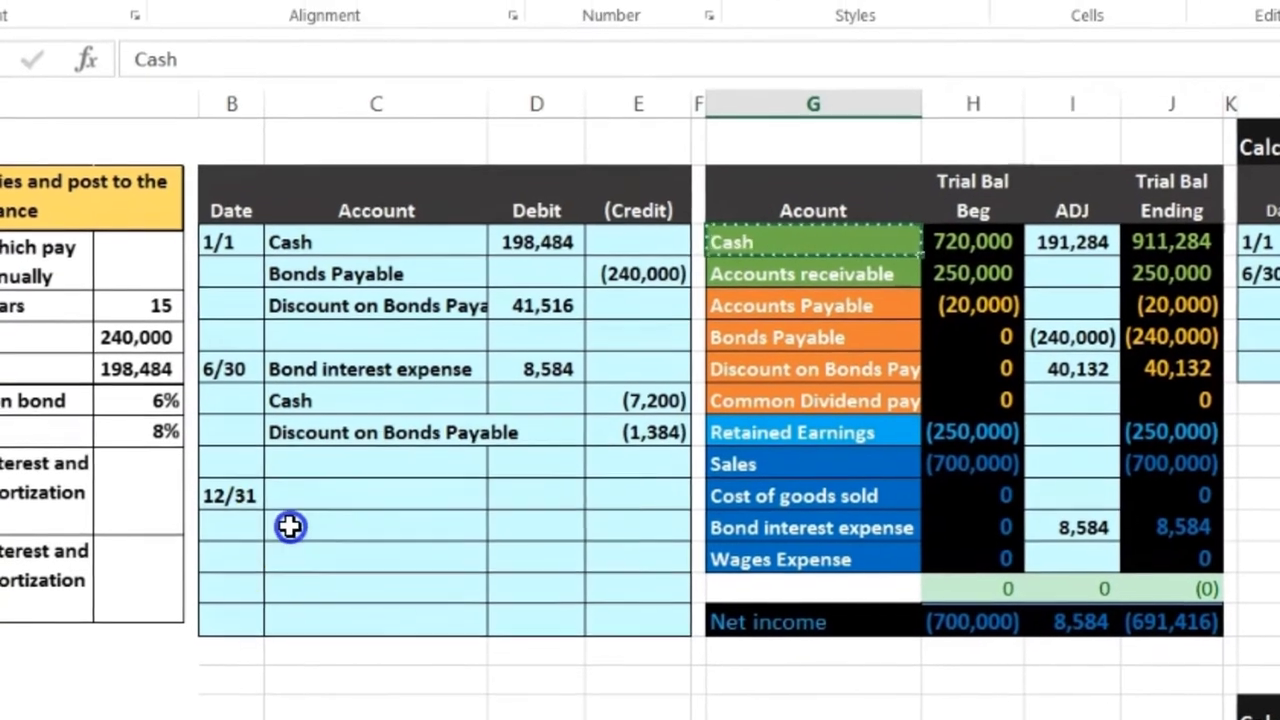
left_click(285, 503)
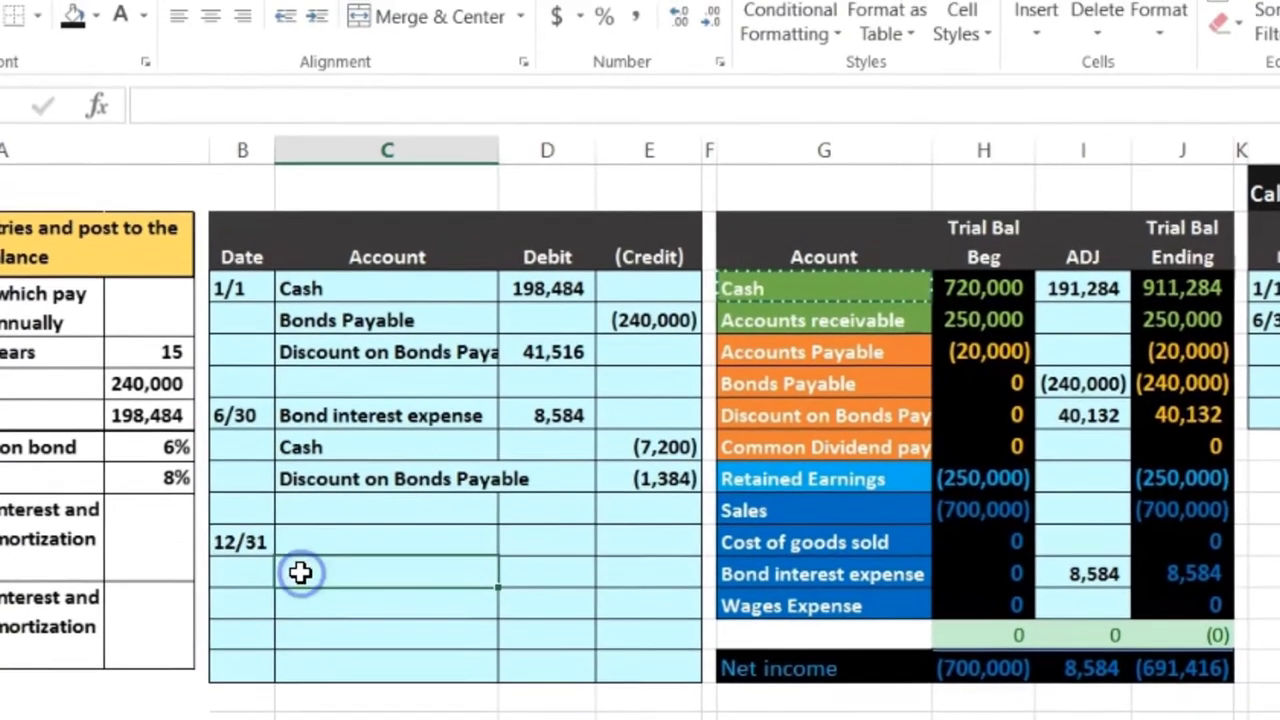
right_click(285, 503)
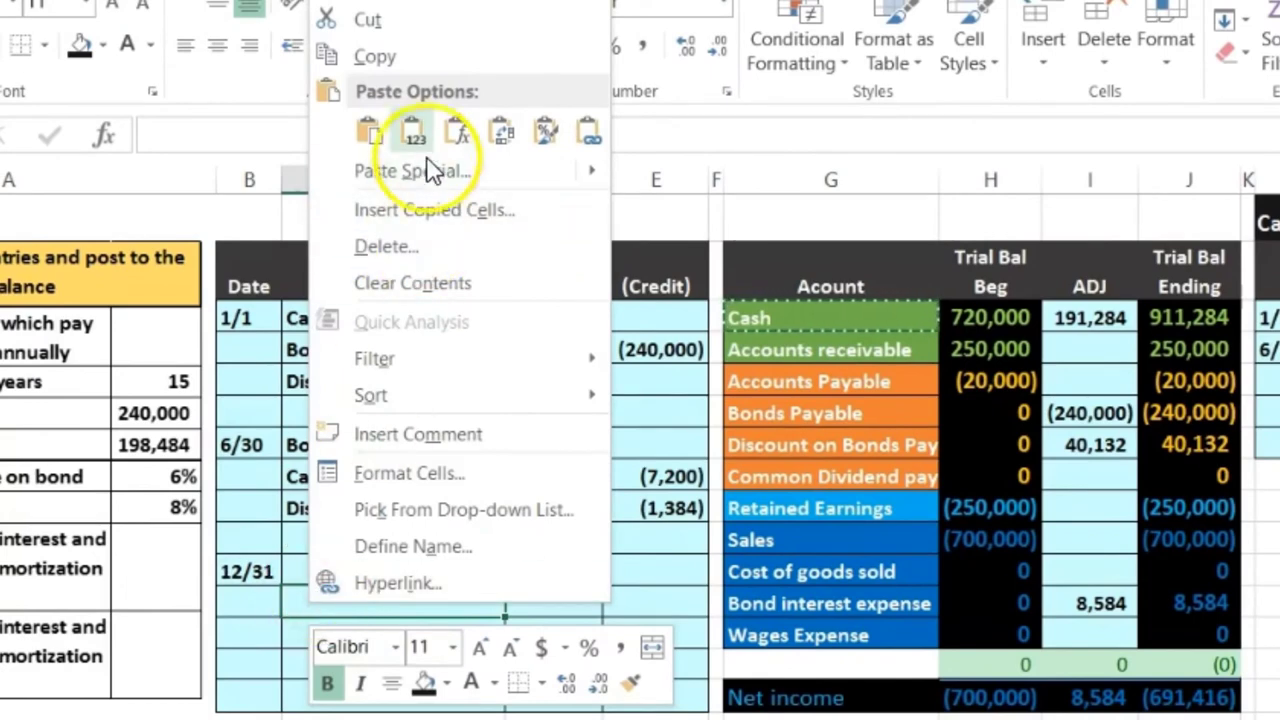
left_click(420, 127)
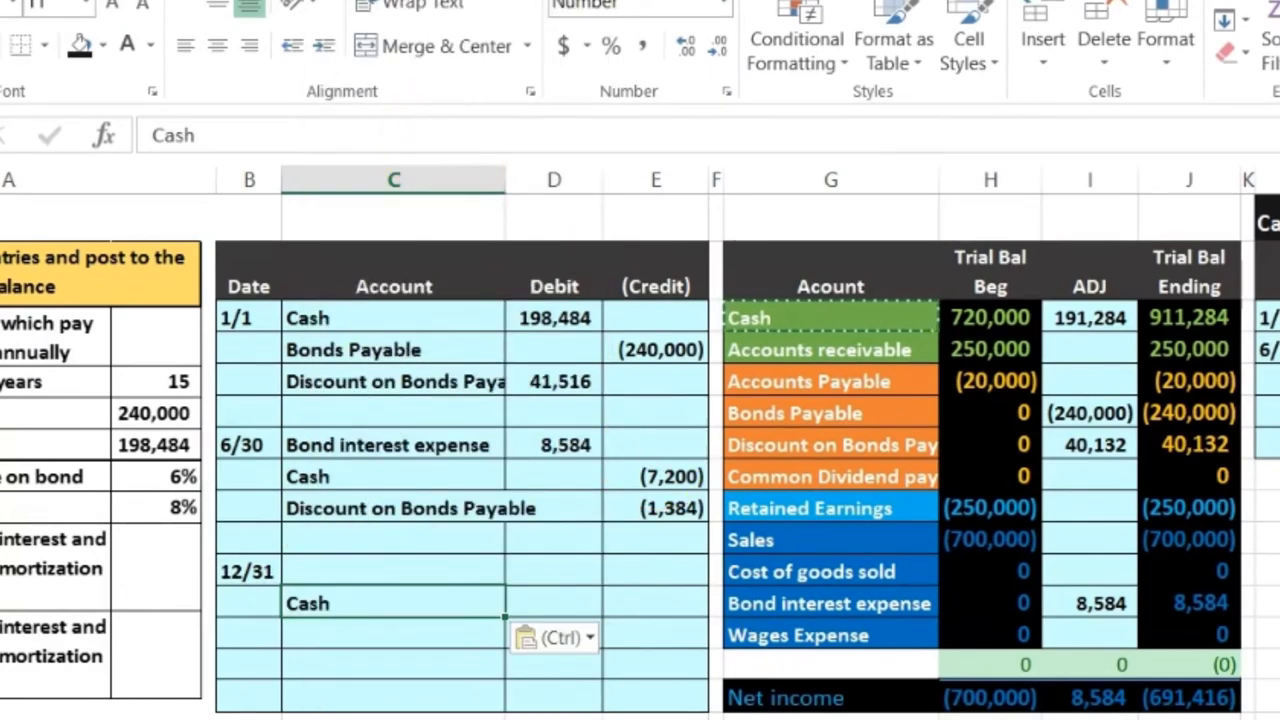
Calculate the six-month interest payment in Calculator as 240000 × 0.06, divided by 12 and multiplied by 6.
key("XF86Calculator")
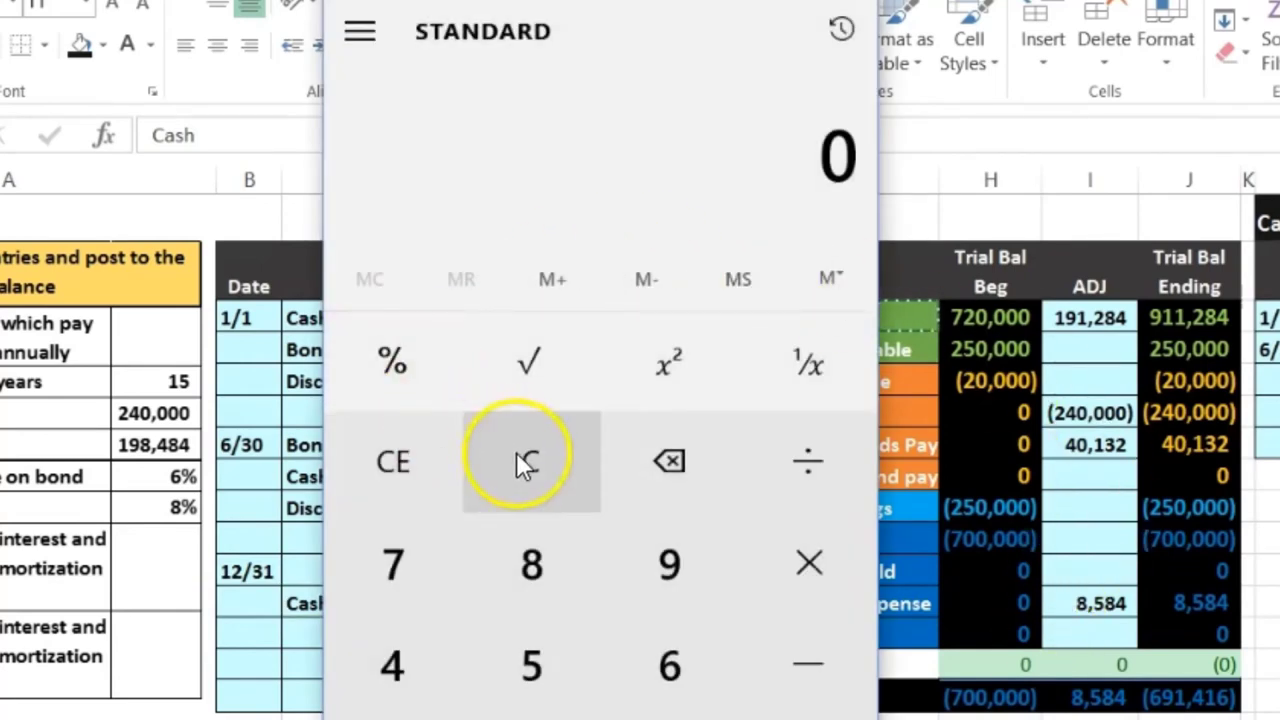
type("2400000")
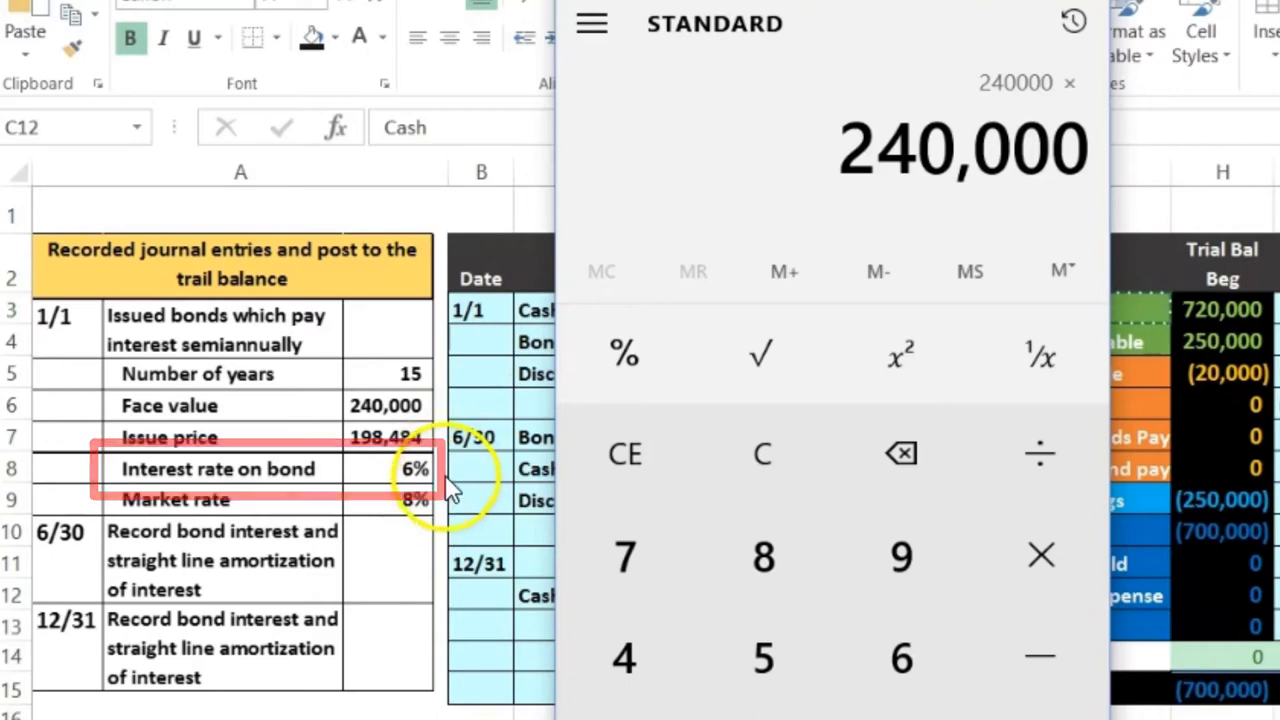
type(".06")
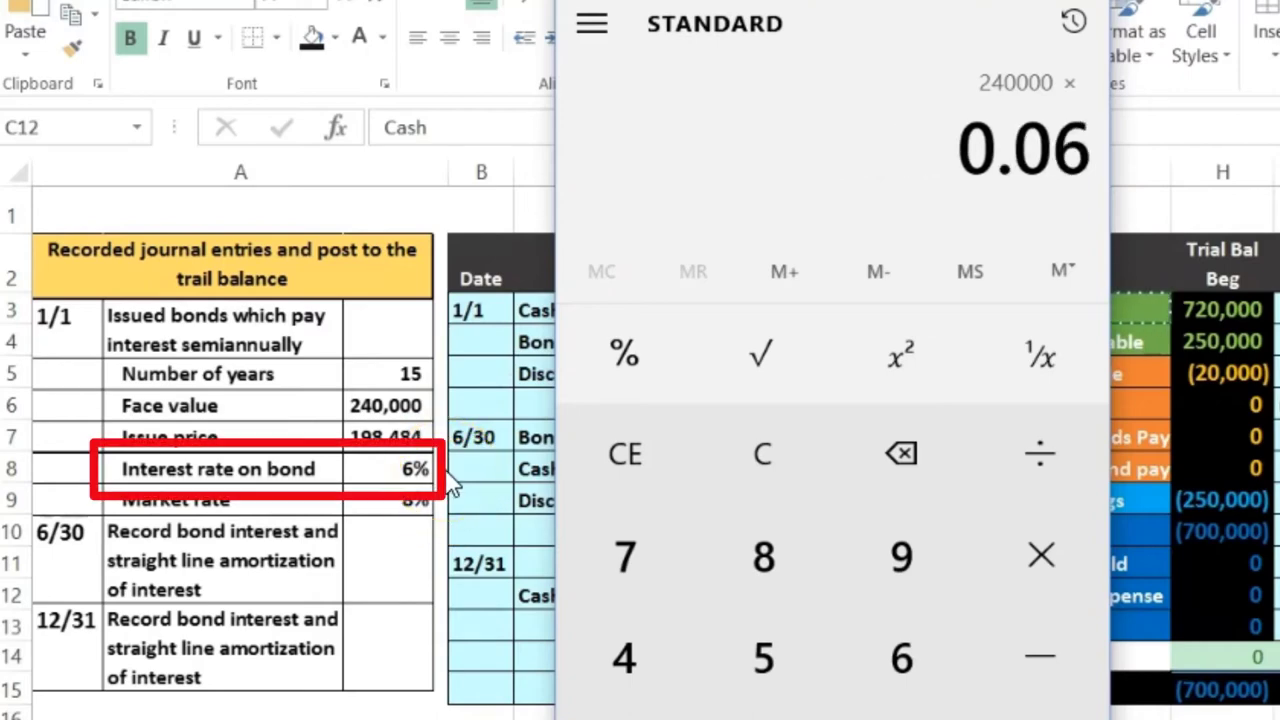
key("Return")
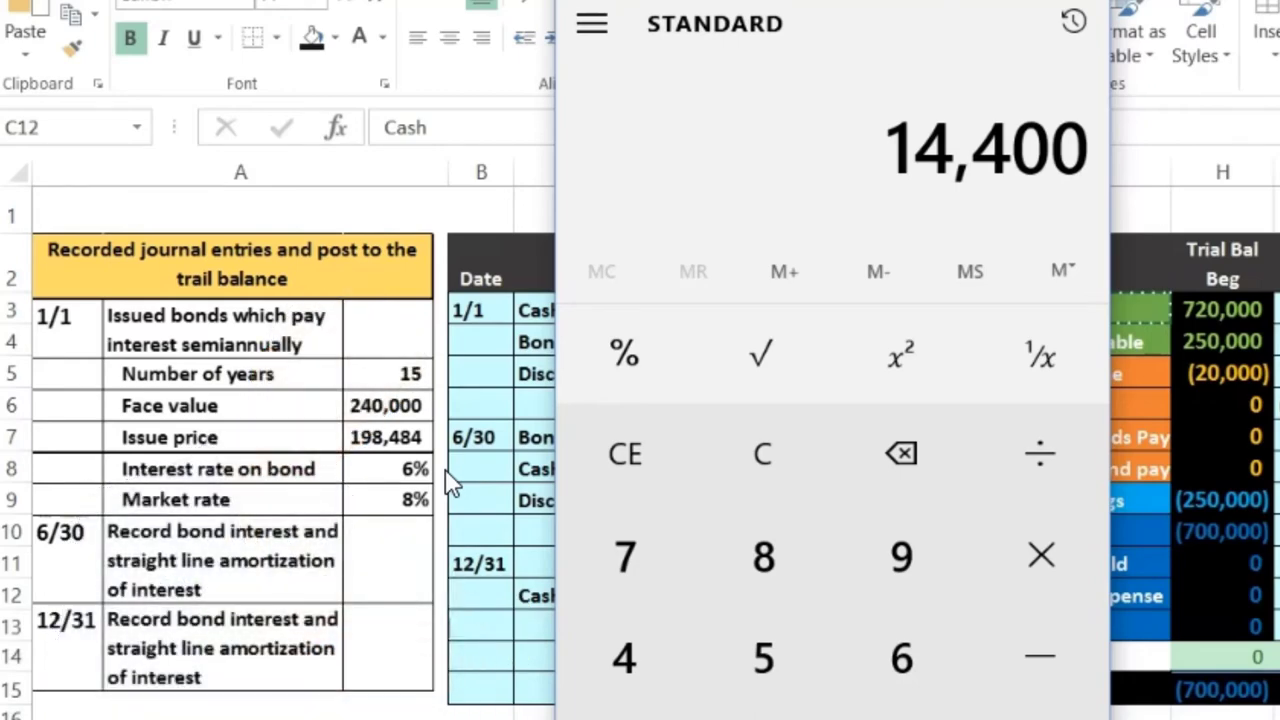
type("12")
key("Return")
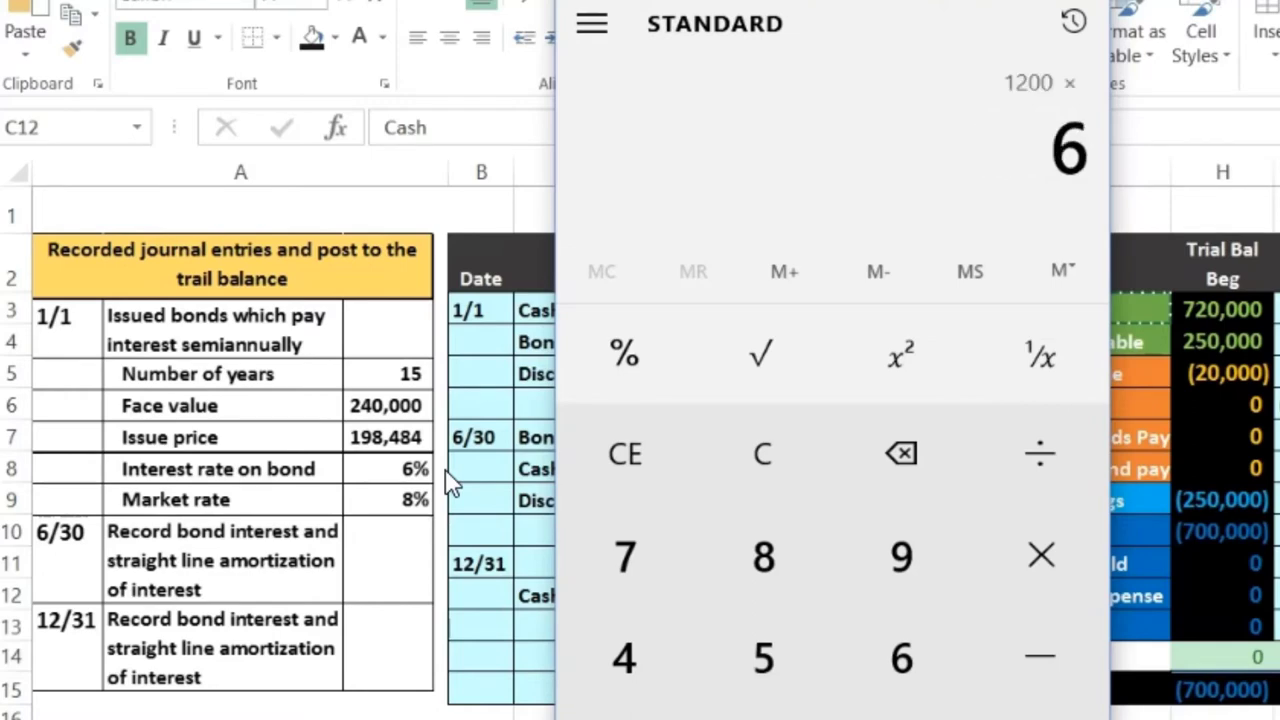
key("Return")
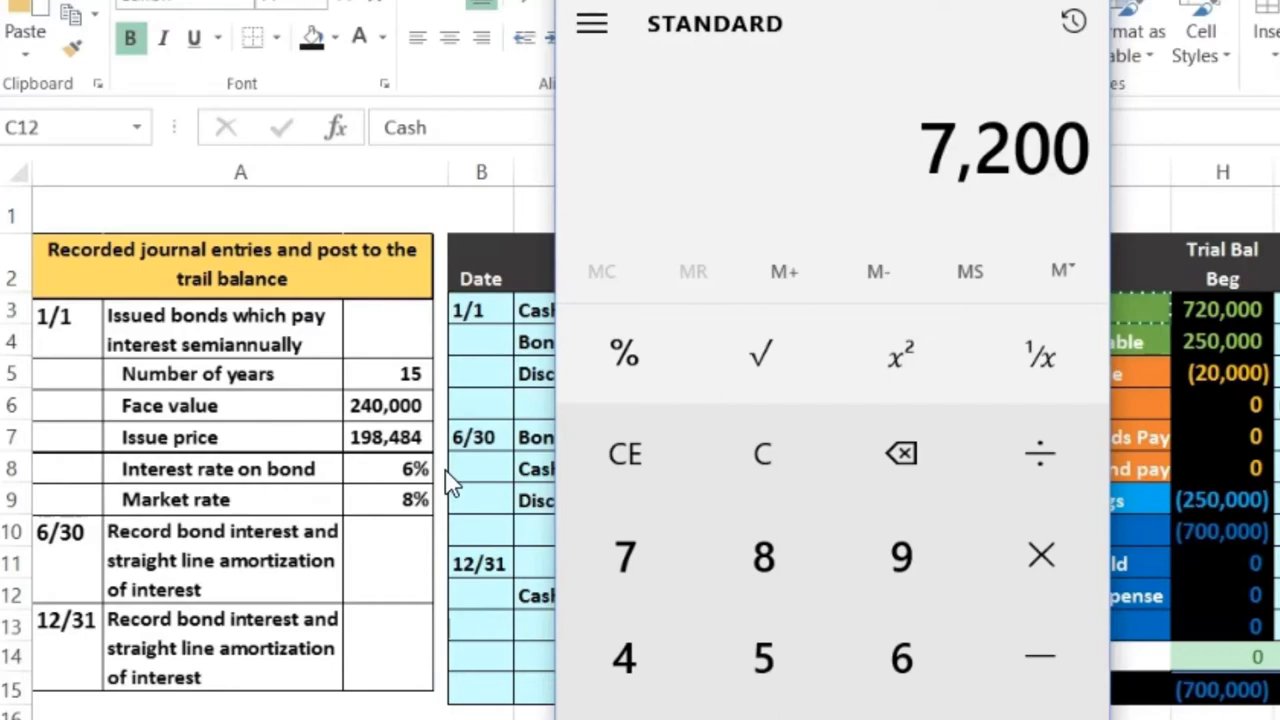
Back in Excel, credit Cash for the 12/31 interest payment in E12 with the formula -240000*.06/2.
key("alt+Tab")
left_click(860, 595)
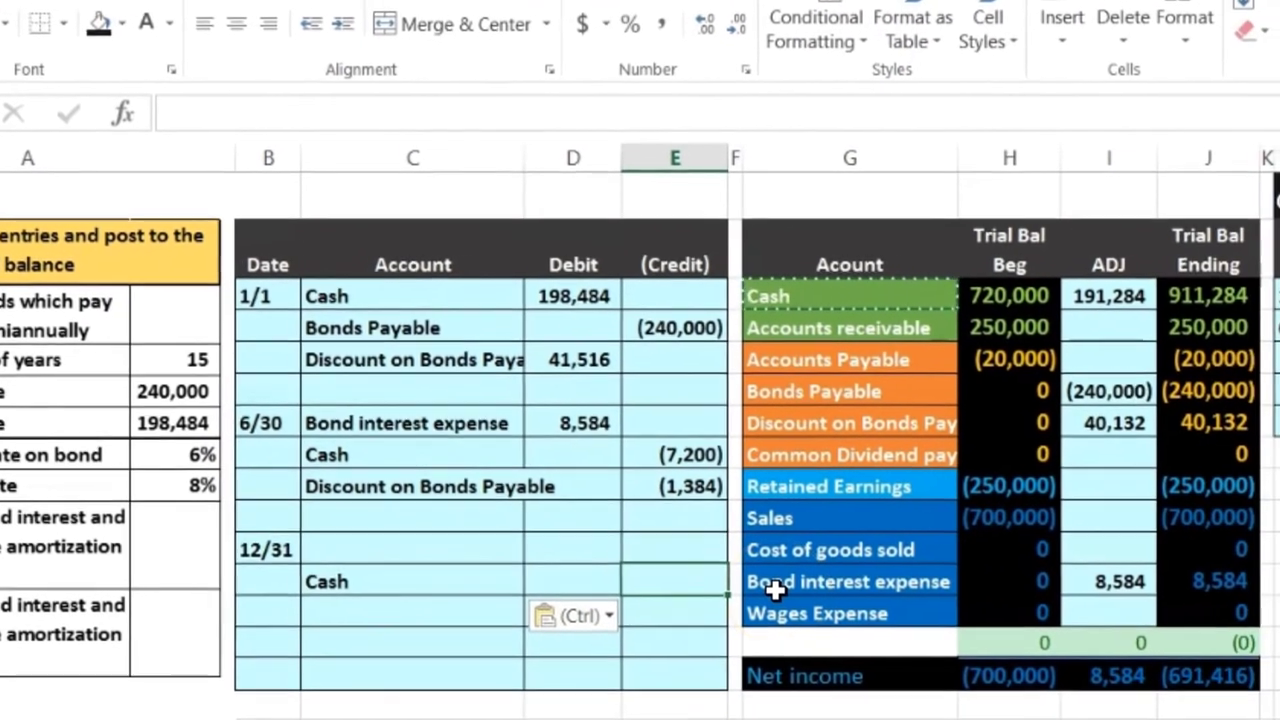
type("-")
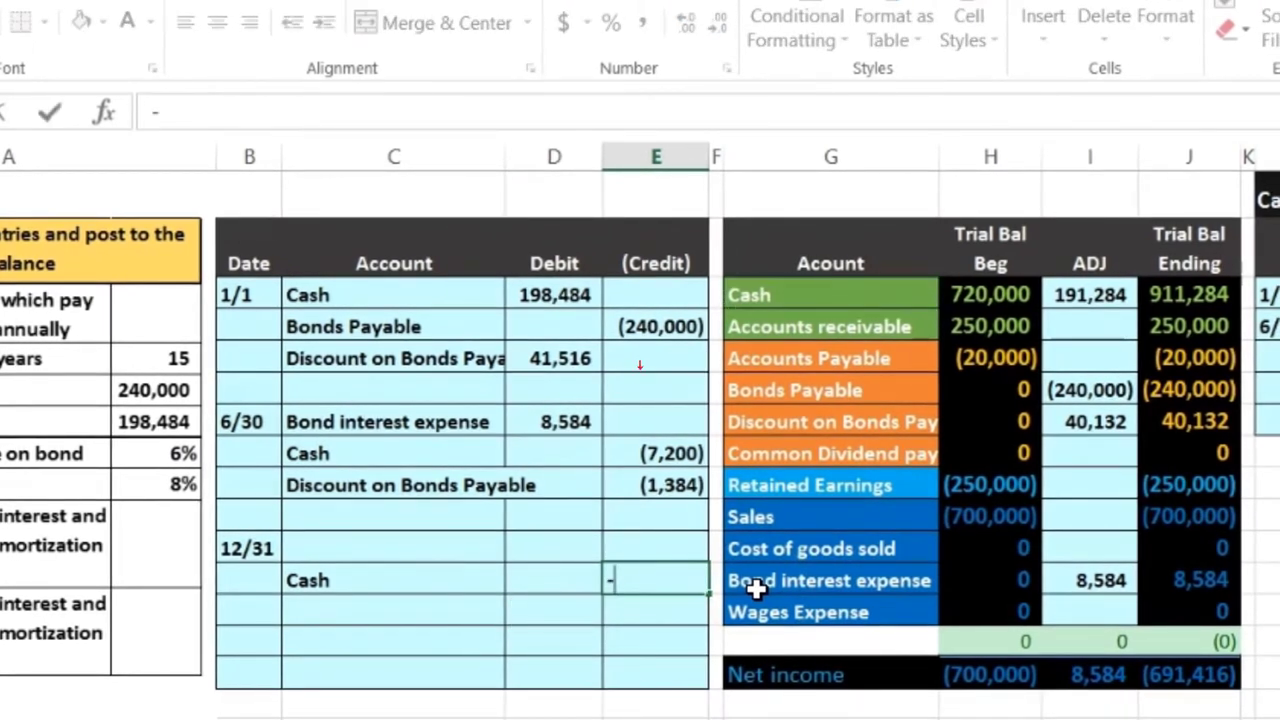
type("240000")
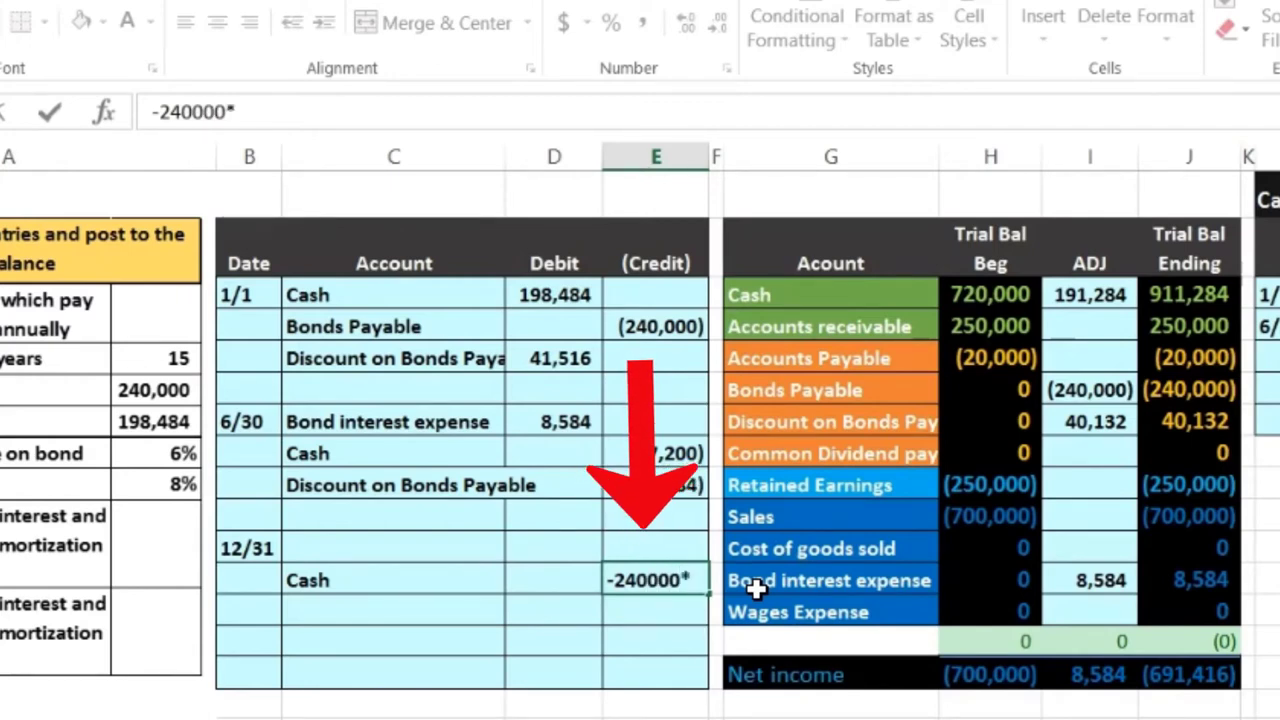
type("*.06")
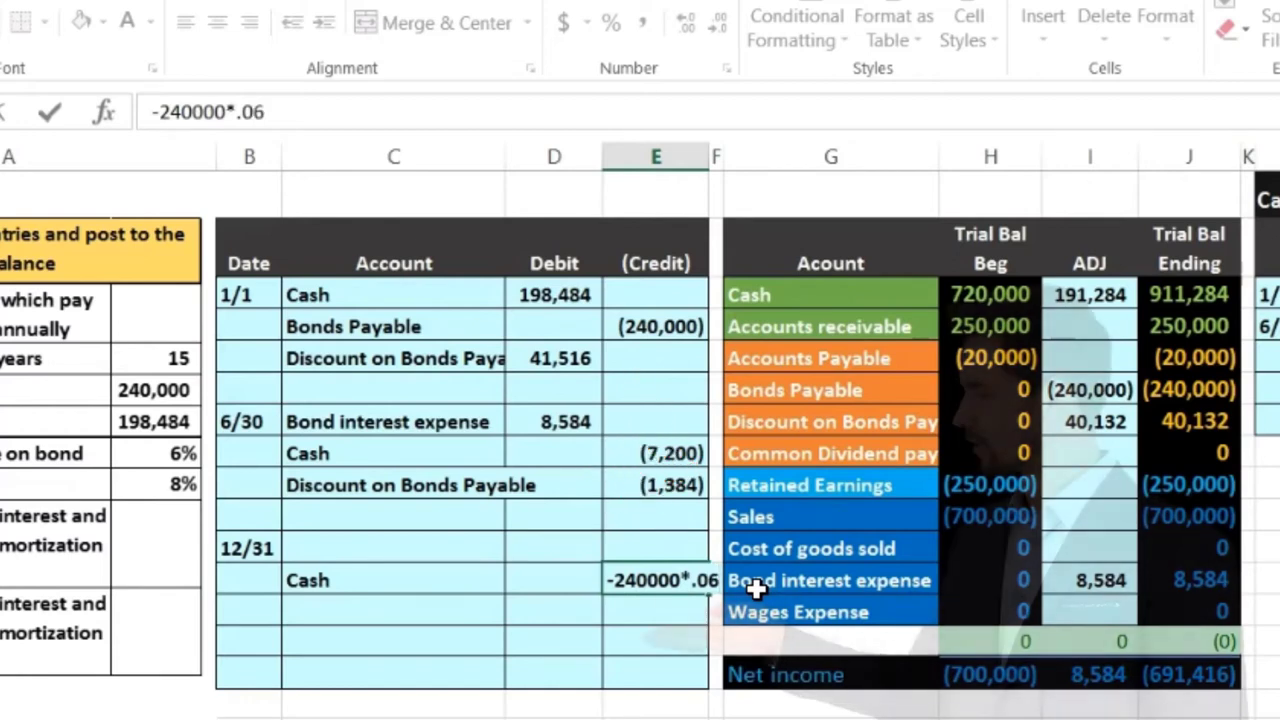
type("/")
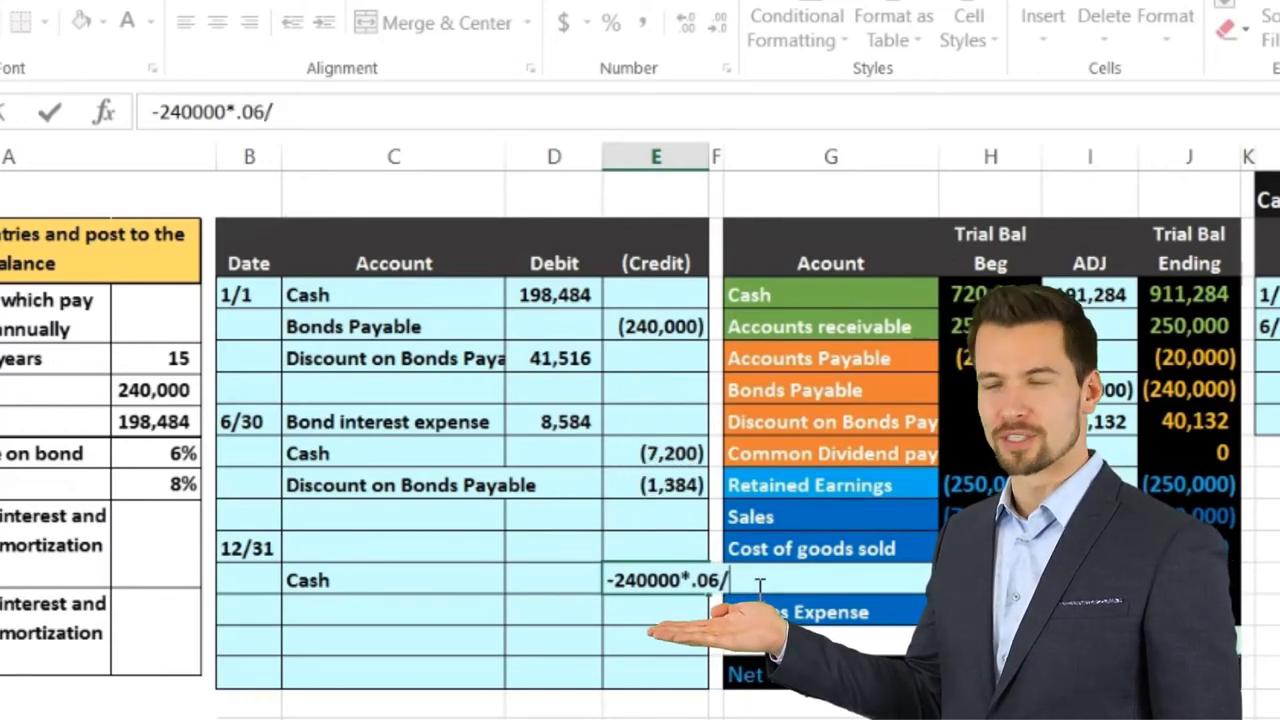
type("2")
key("Return")
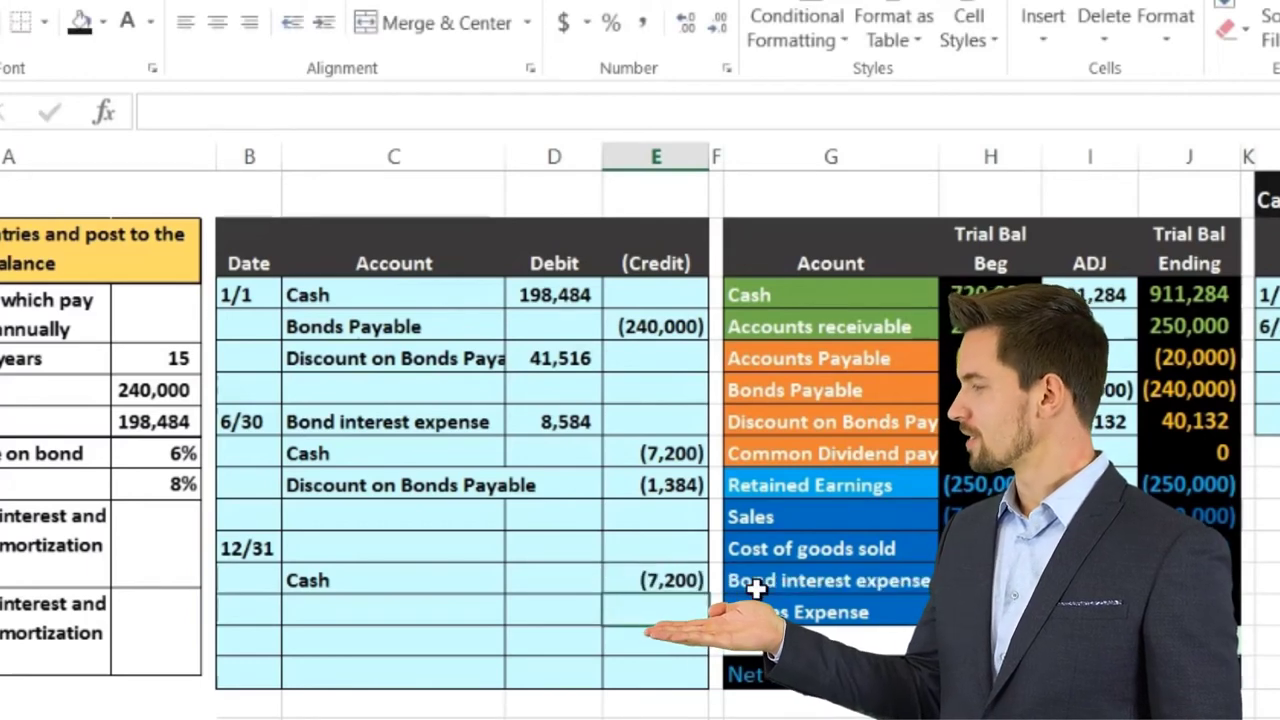
key("Up")
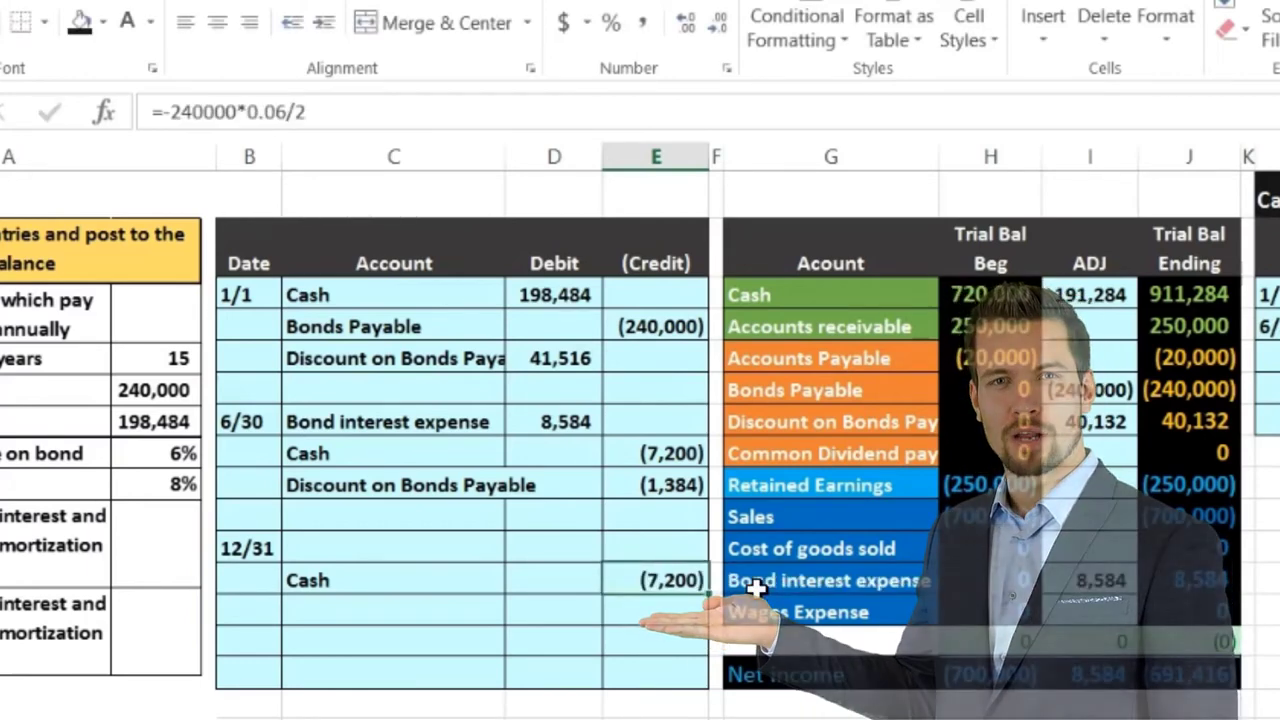
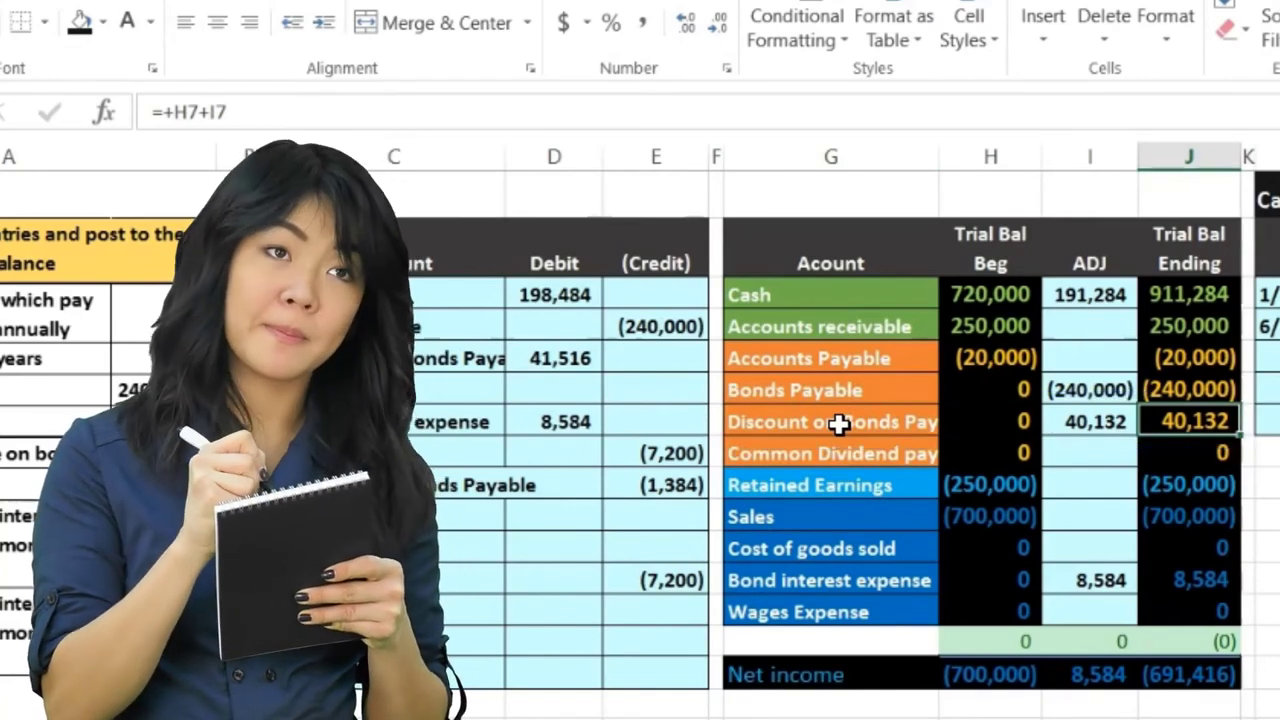
Enter the date 12/31 in L5 of the straight line amortization table.
key("Right")
key("Right")
key("Right")
key("Right")
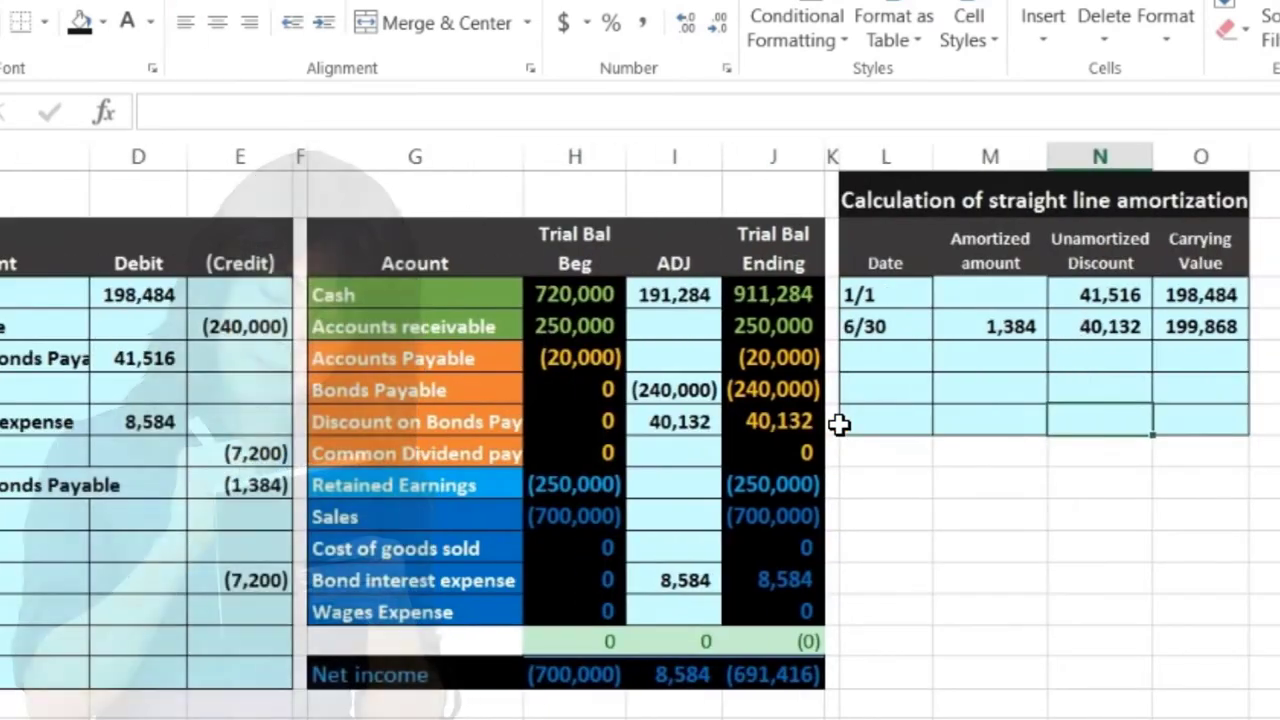
key("Left")
key("Left")
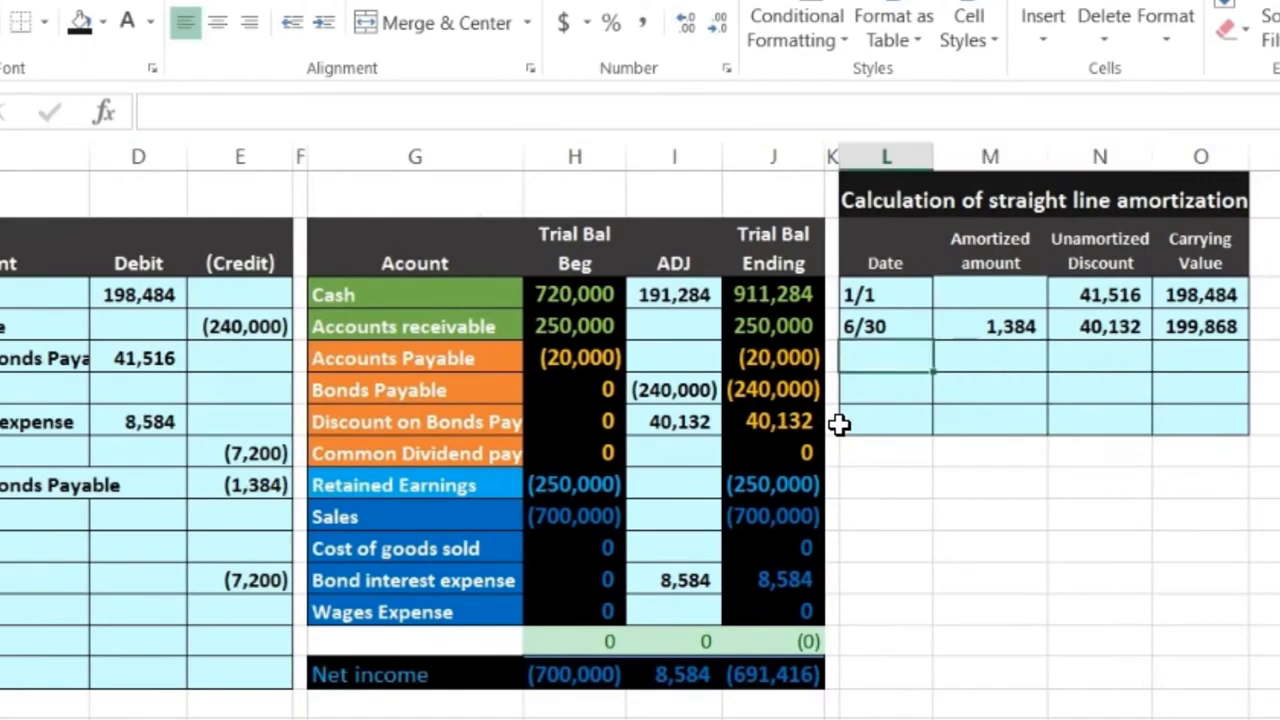
type("12/31")
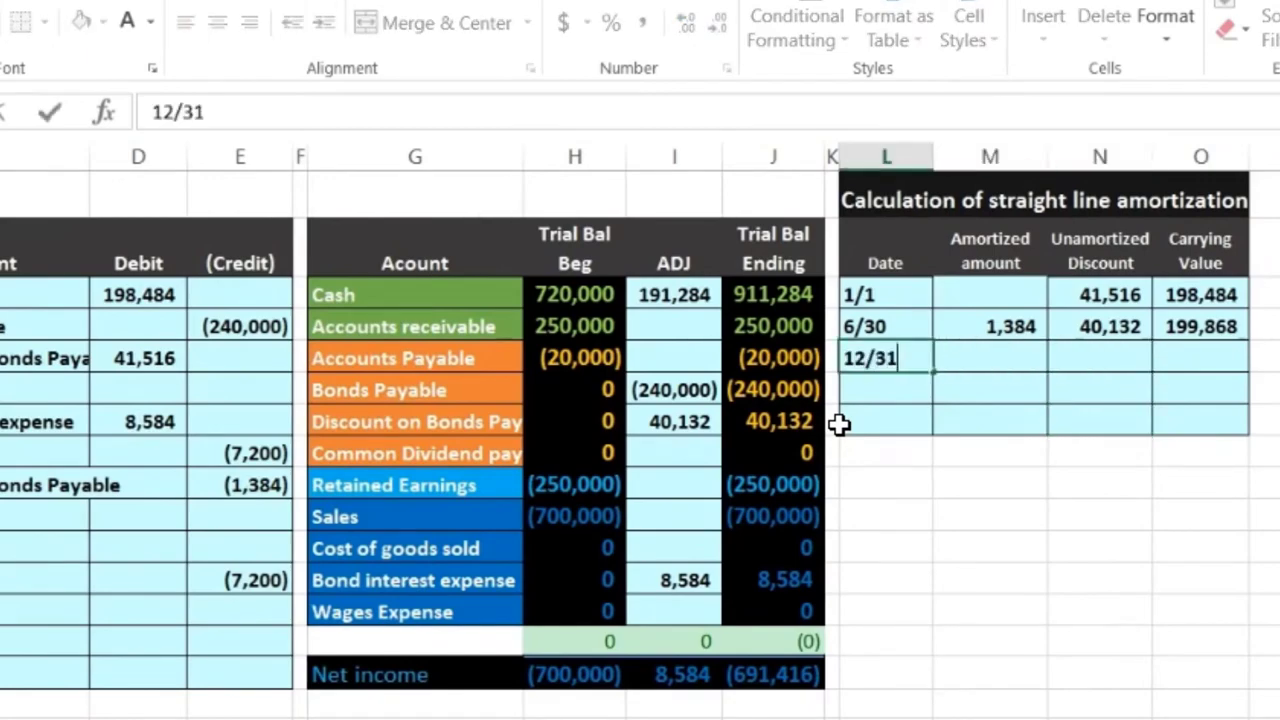
key("Return")
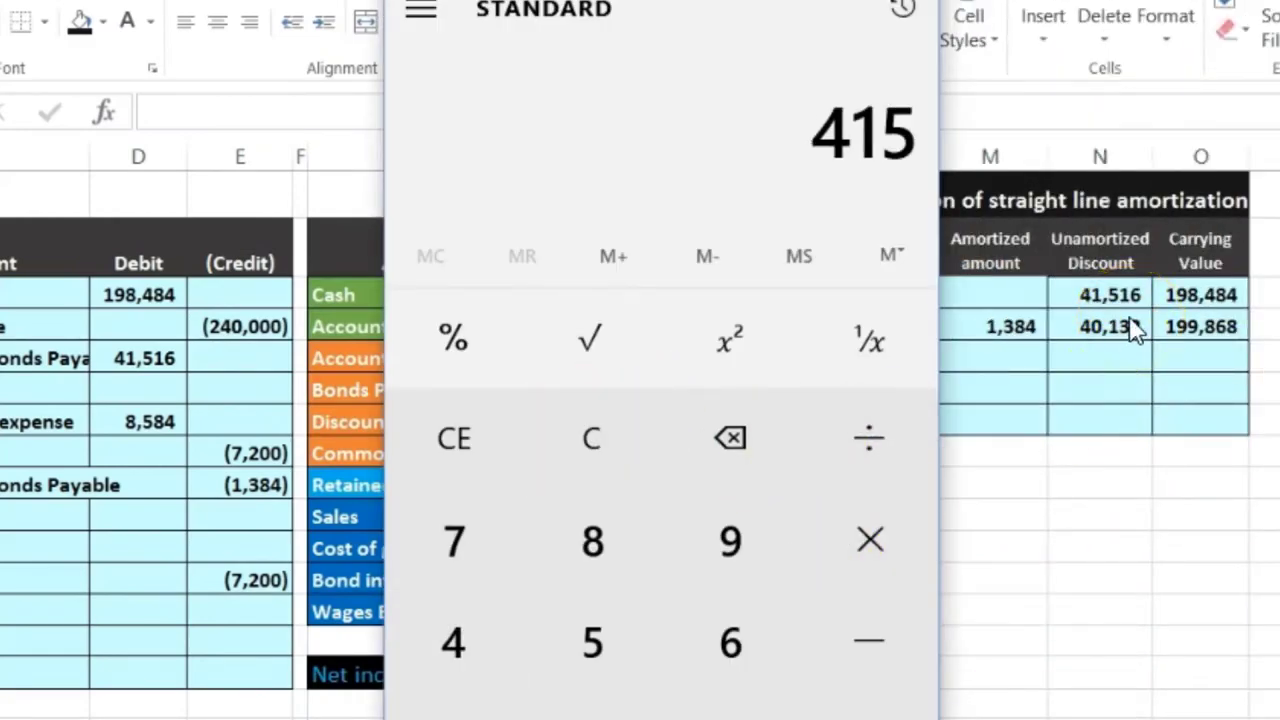
In Calculator, work out the six-month discount amortization as 41516 ÷ 15, divided by 2.
type("16 ÷")
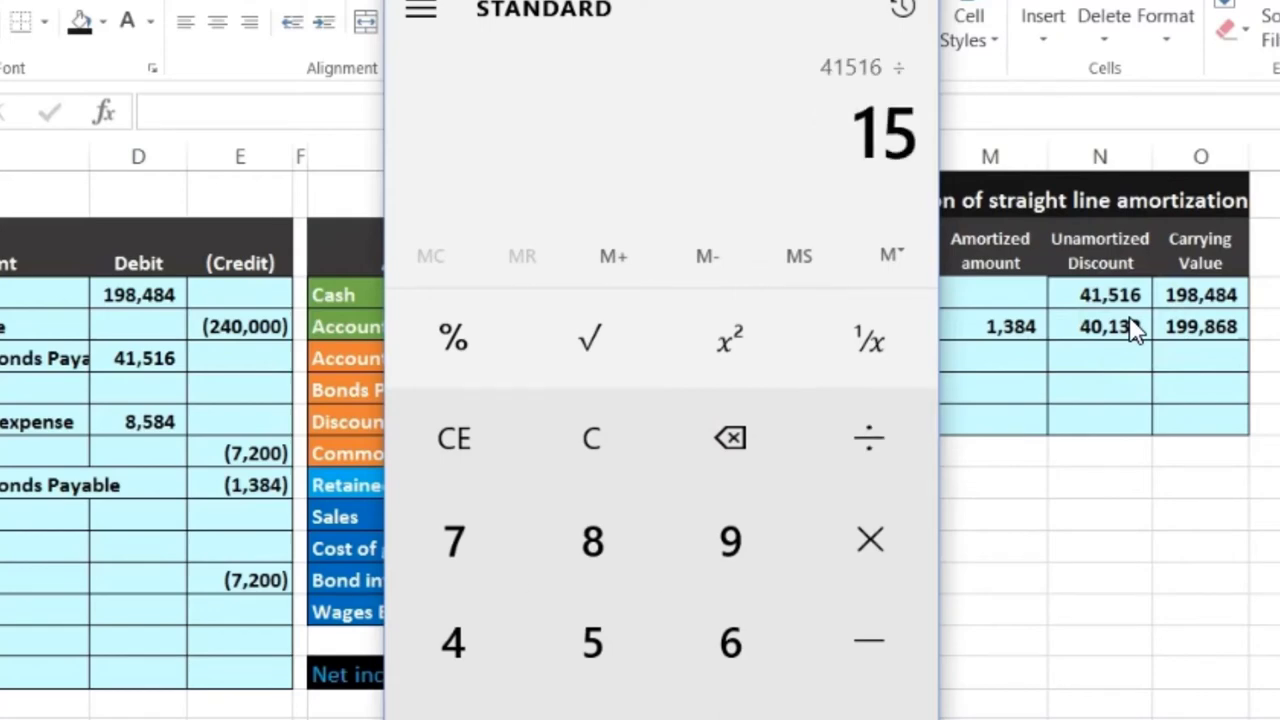
key("Return")
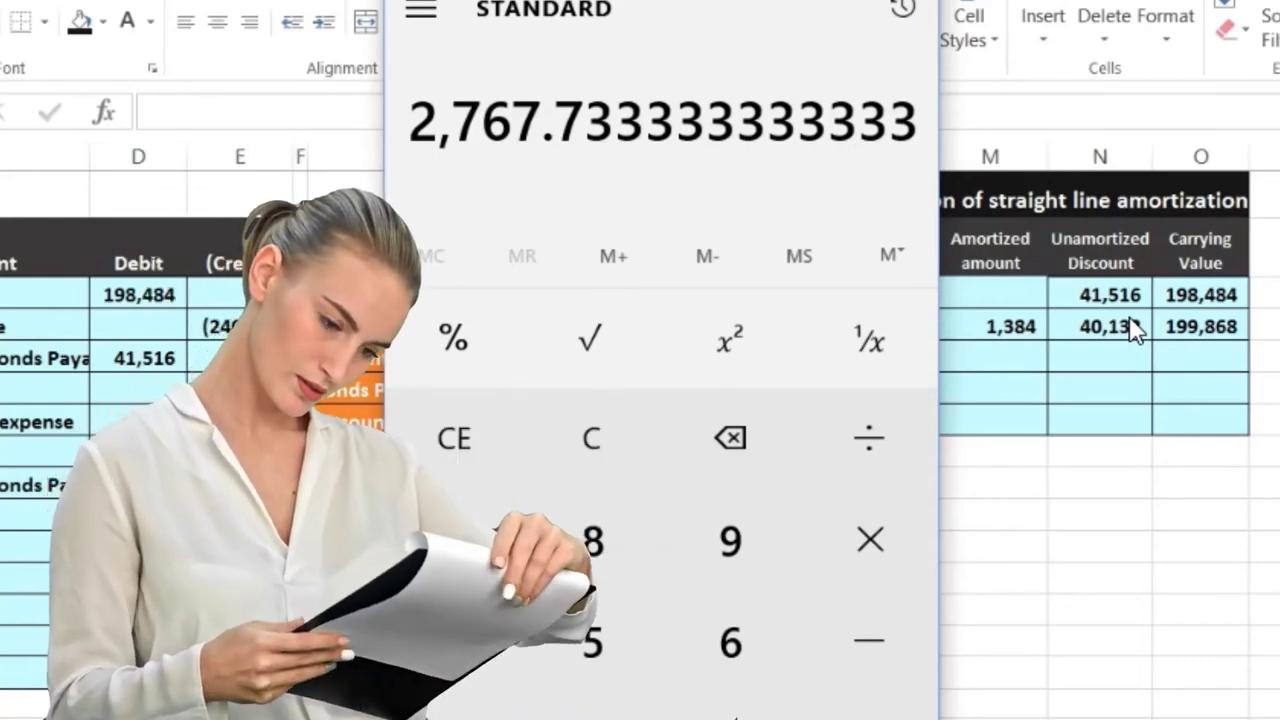
key("slash")
key("2")
key("Return")
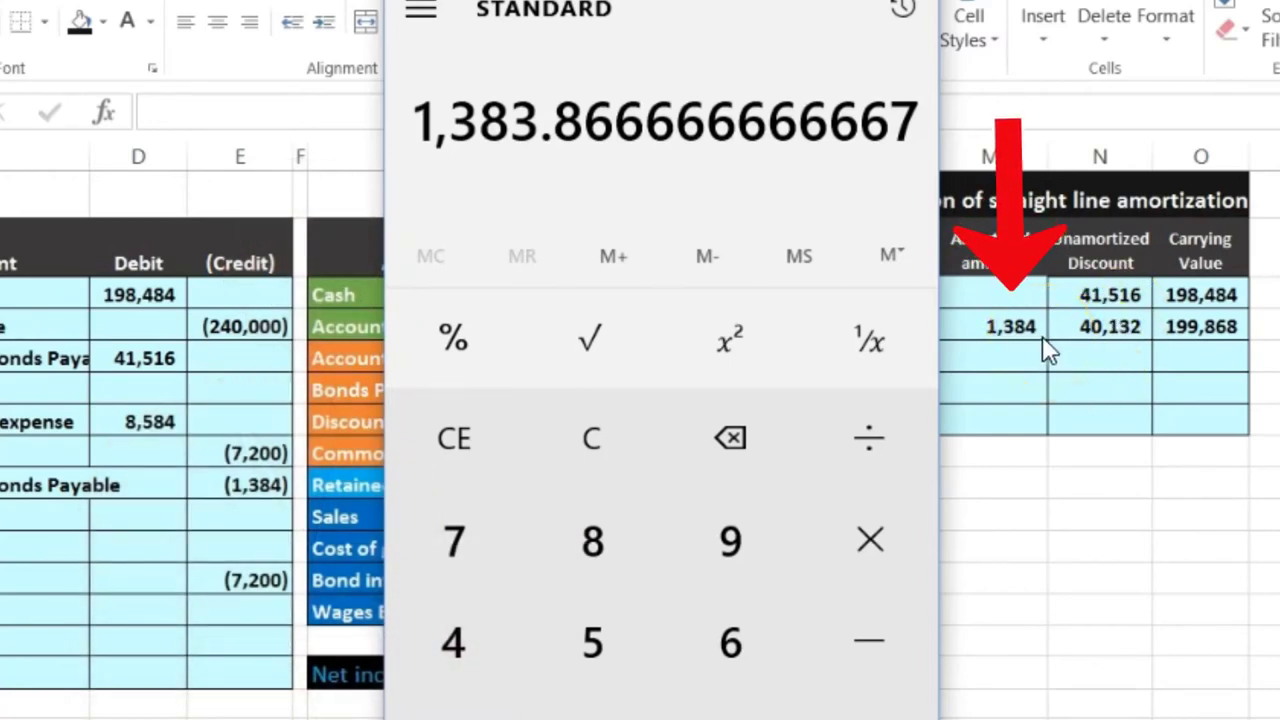
Clear Calculator and recompute the amortization by dividing 41516 directly by the total number of semiannual periods.
left_click(605, 450)
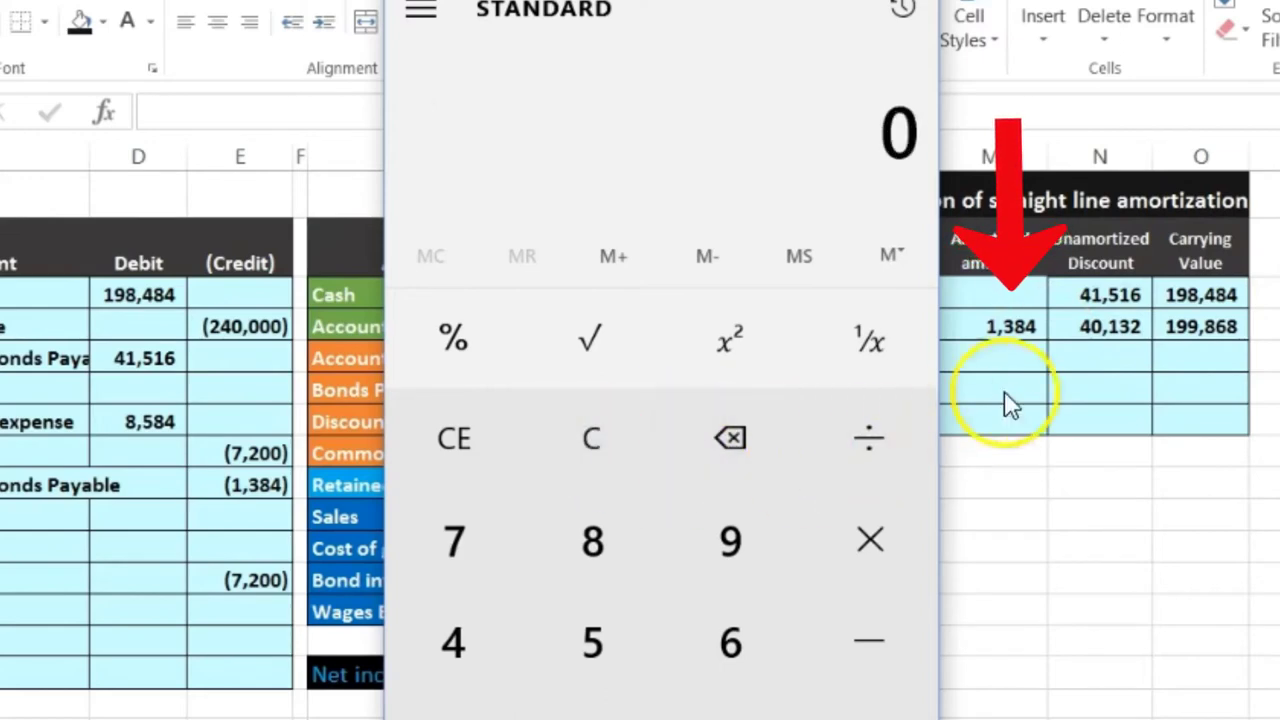
type("41516")
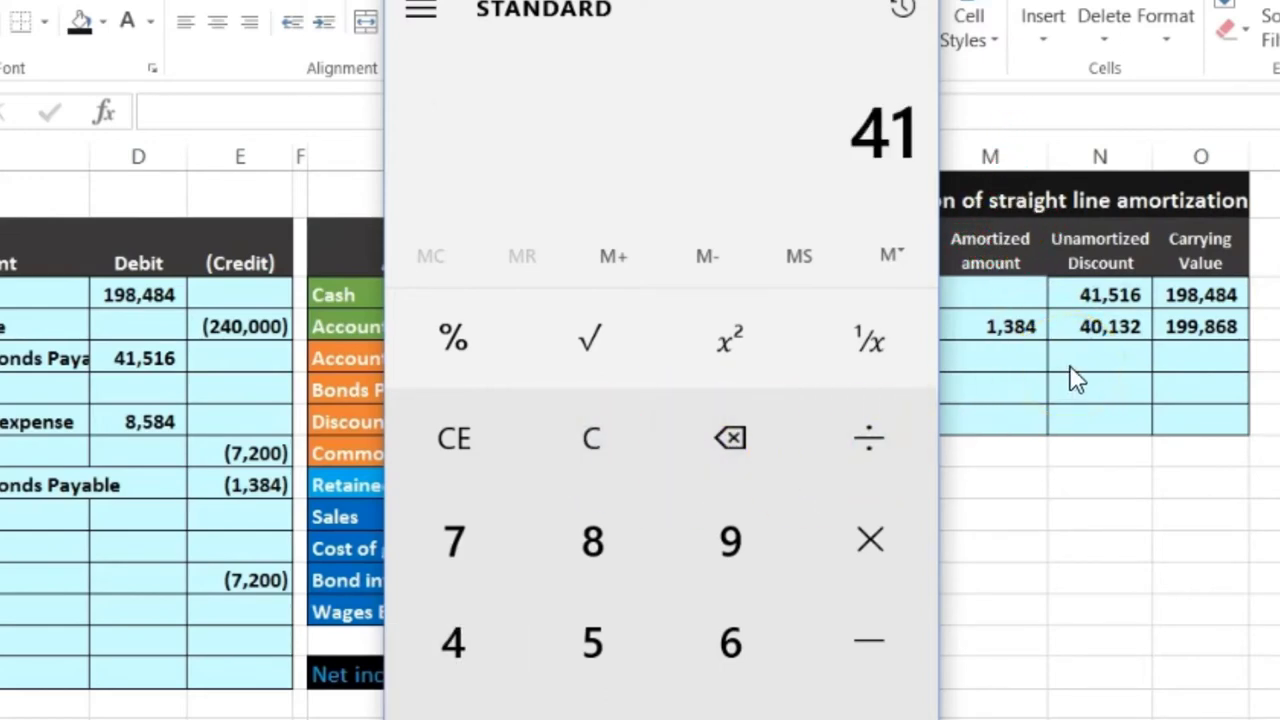
key("slash")
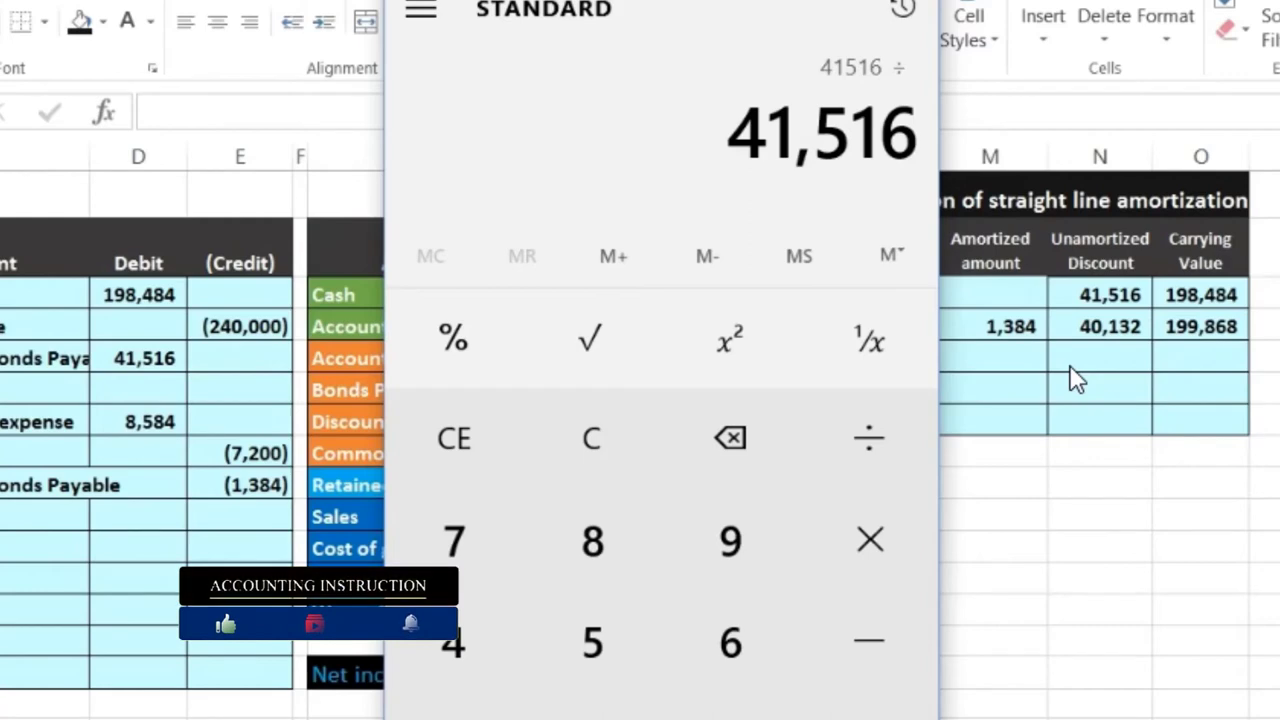
key("Return")
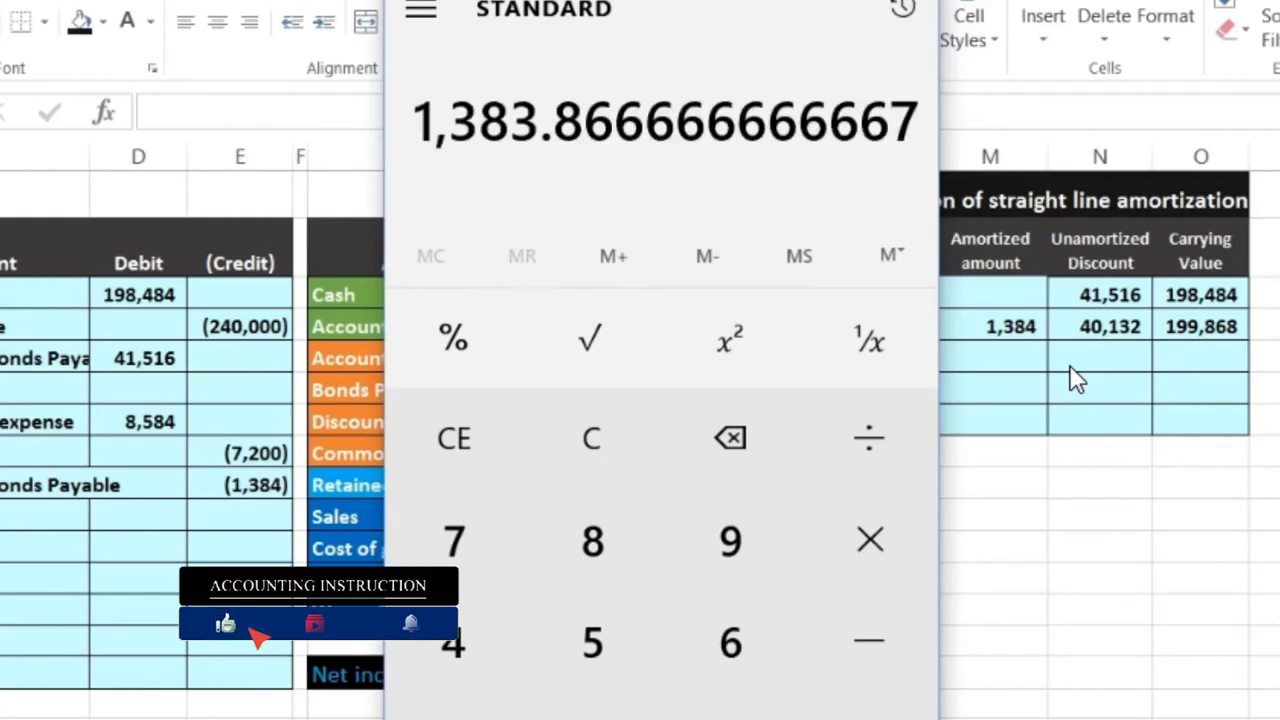
Back in Excel, fill the 12/31 amortized amount in M5 with the formula =M4.
left_click(1069, 356)
left_click(1005, 362)
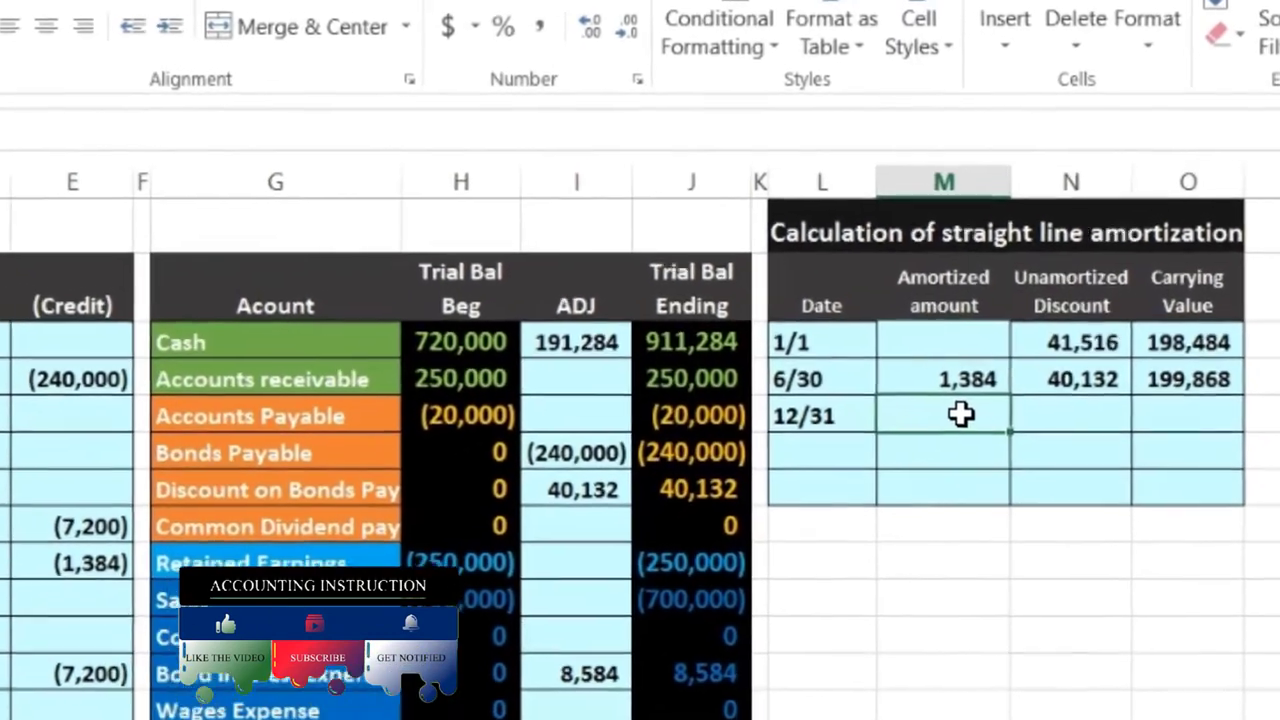
type("=")
key("Up")
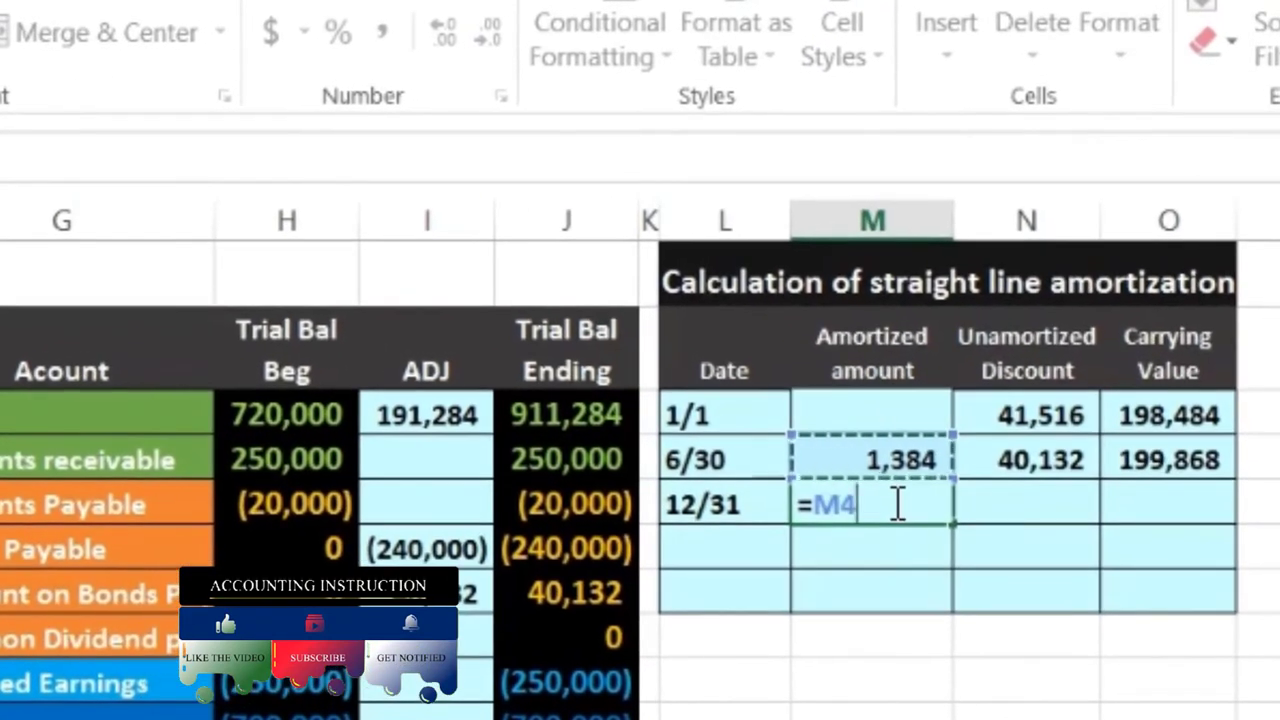
key("Return")
Calculate the 12/31 unamortized discount in N5 with the formula =N4-M5.
key("Up")
key("Right")
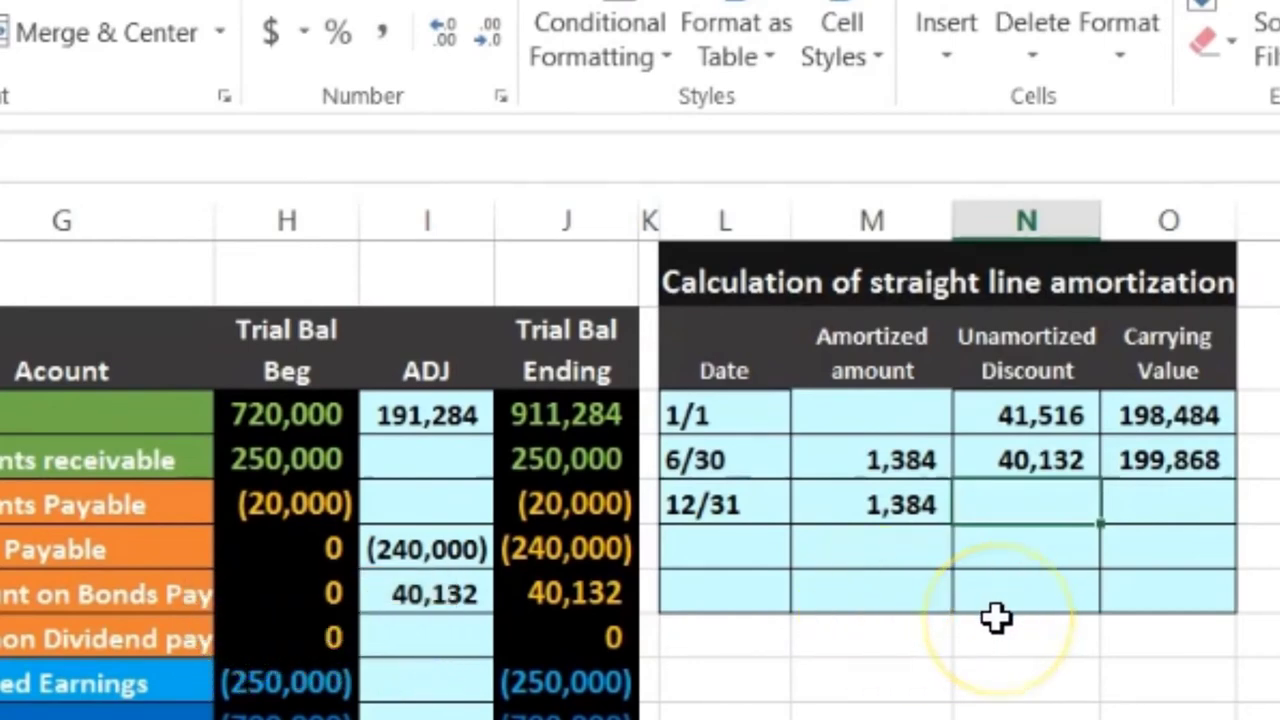
left_click(1050, 464)
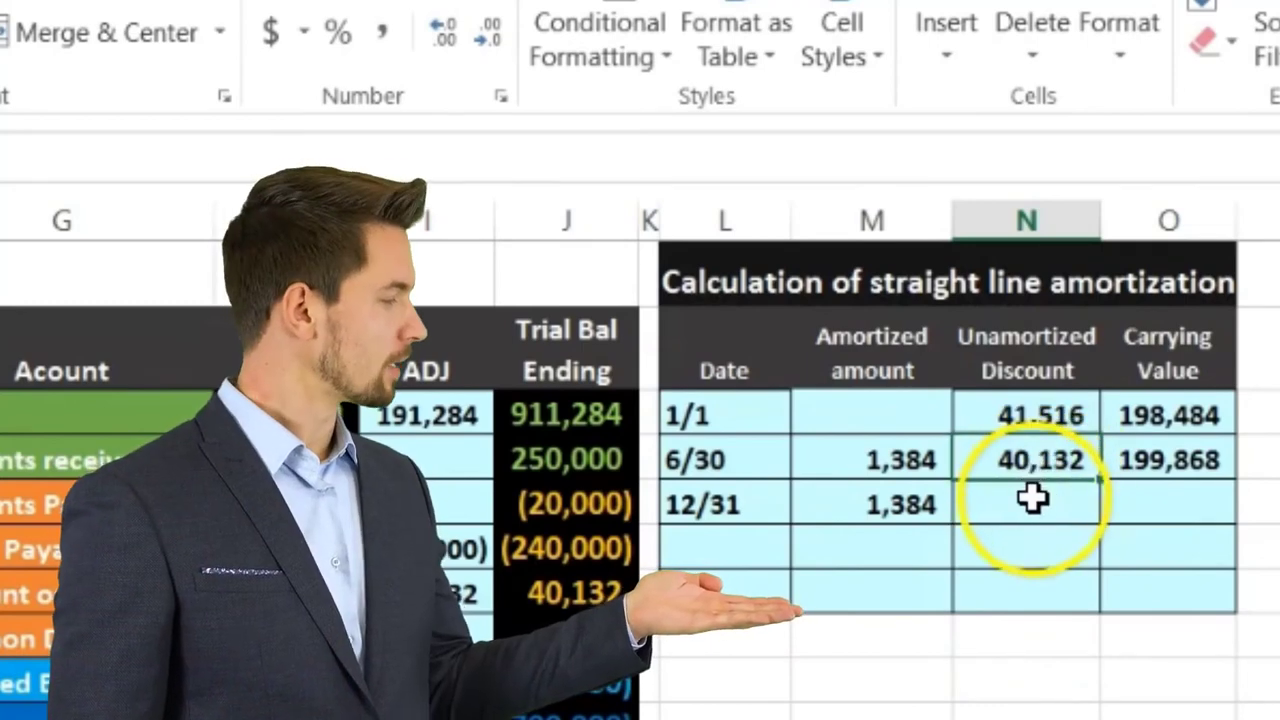
left_click(1030, 505)
left_click(830, 506)
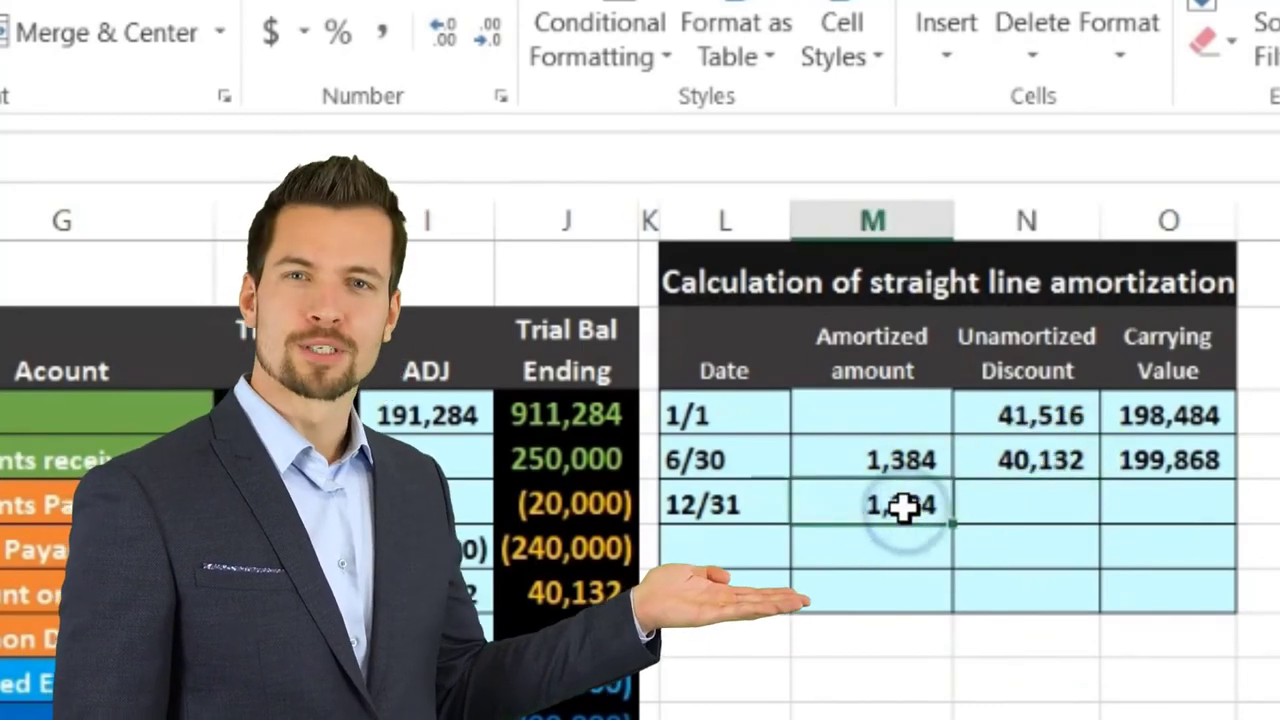
left_click(977, 504)
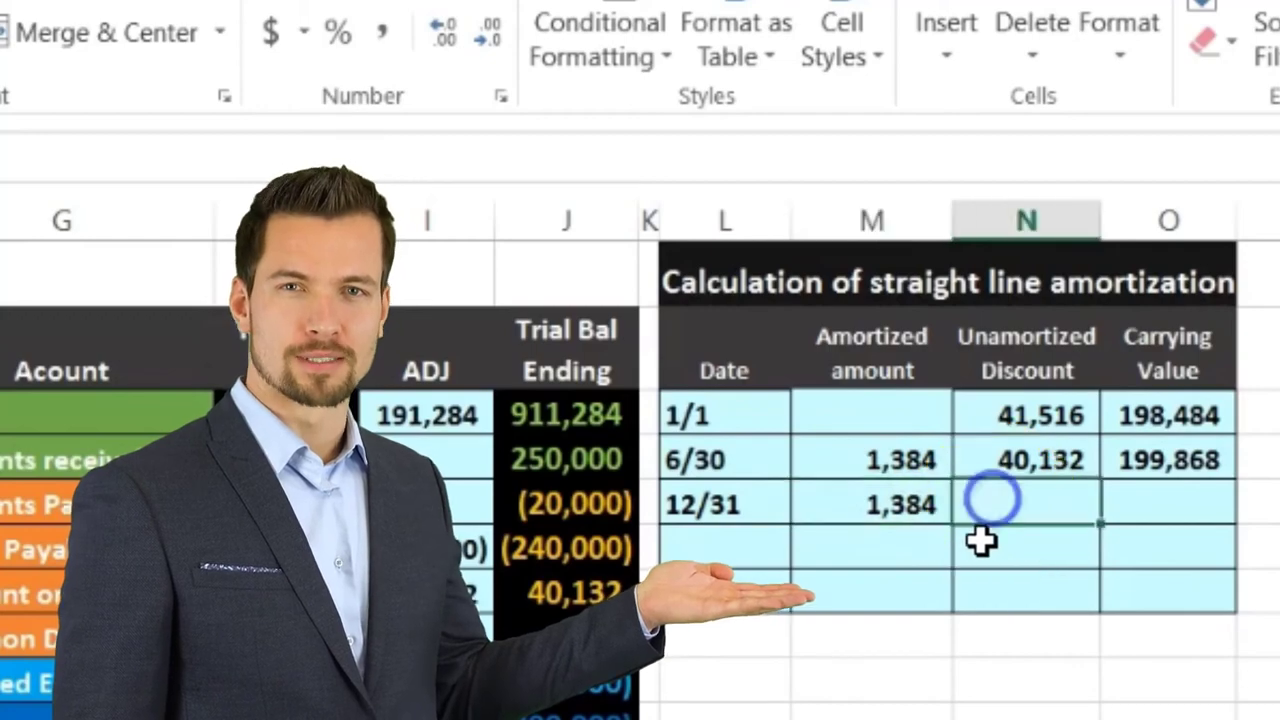
type("=")
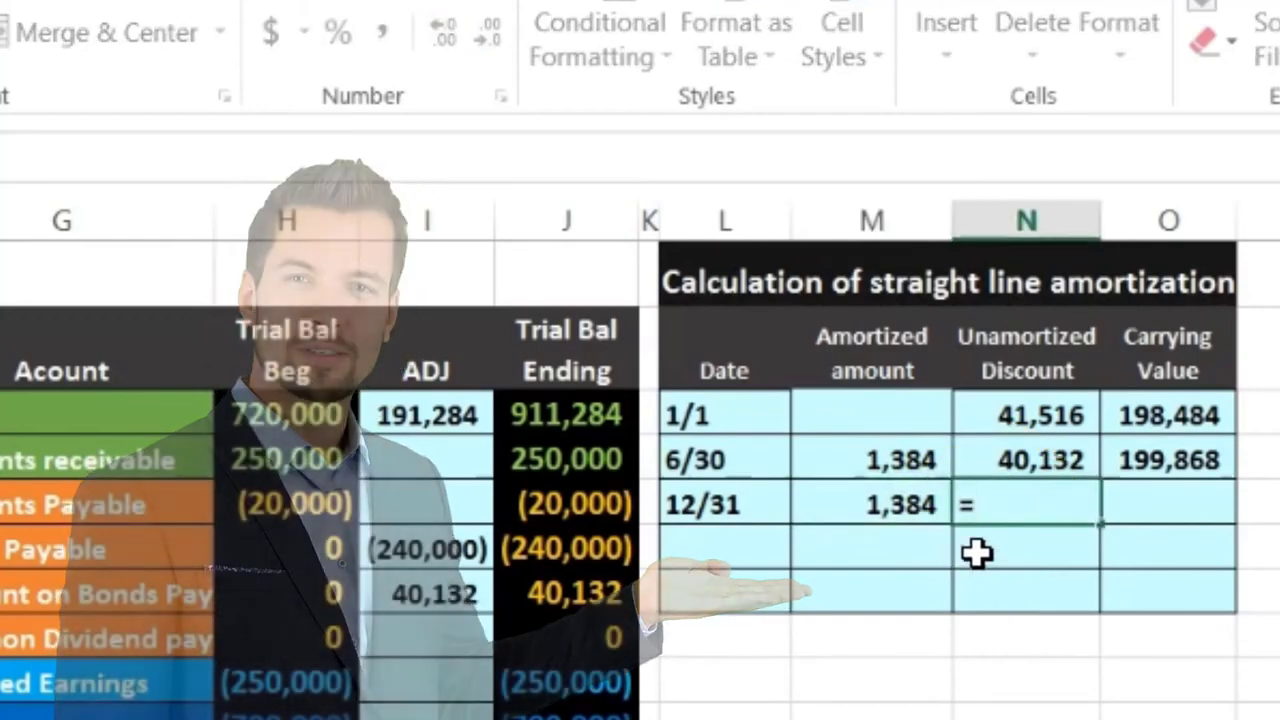
left_click(987, 450)
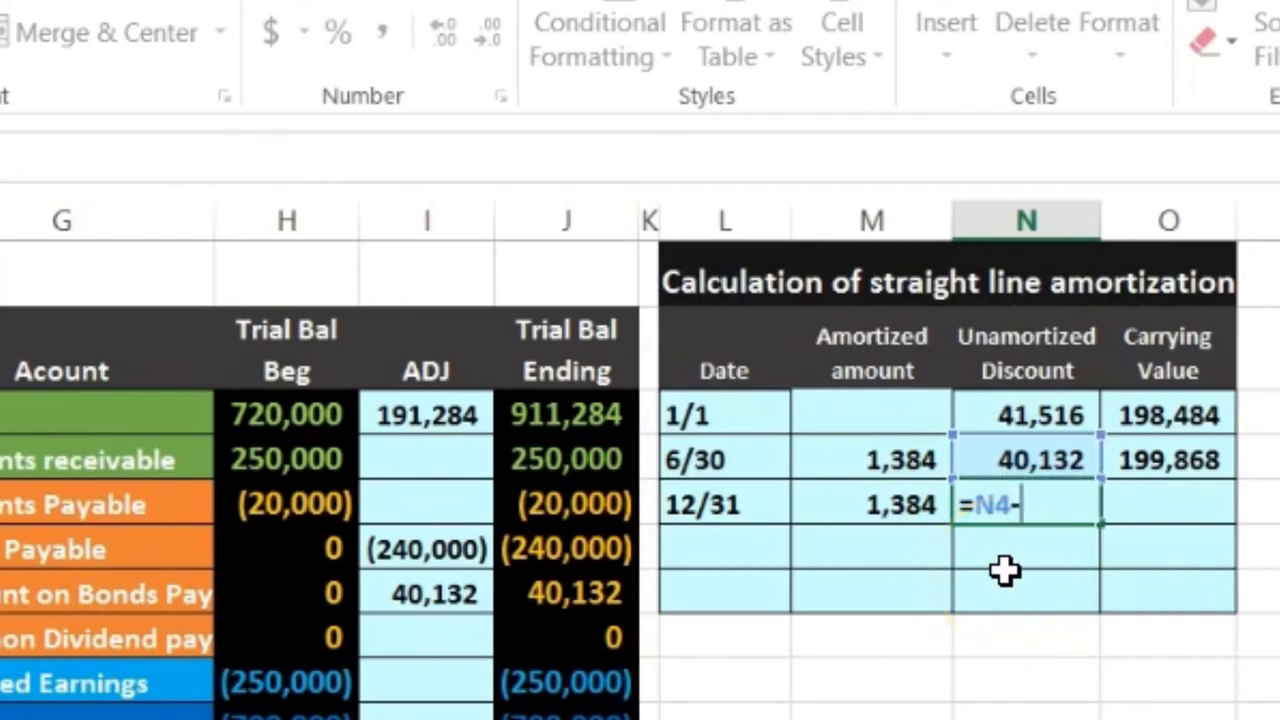
type("-")
left_click(893, 505)
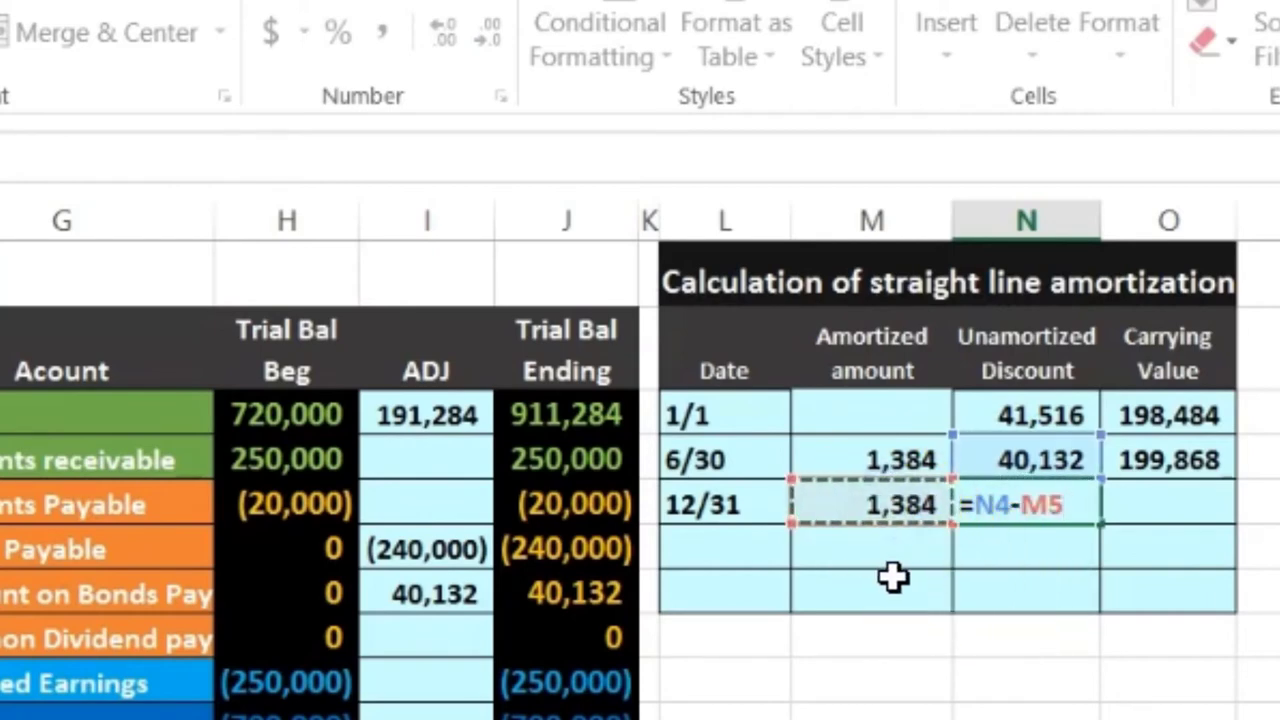
key("Return")
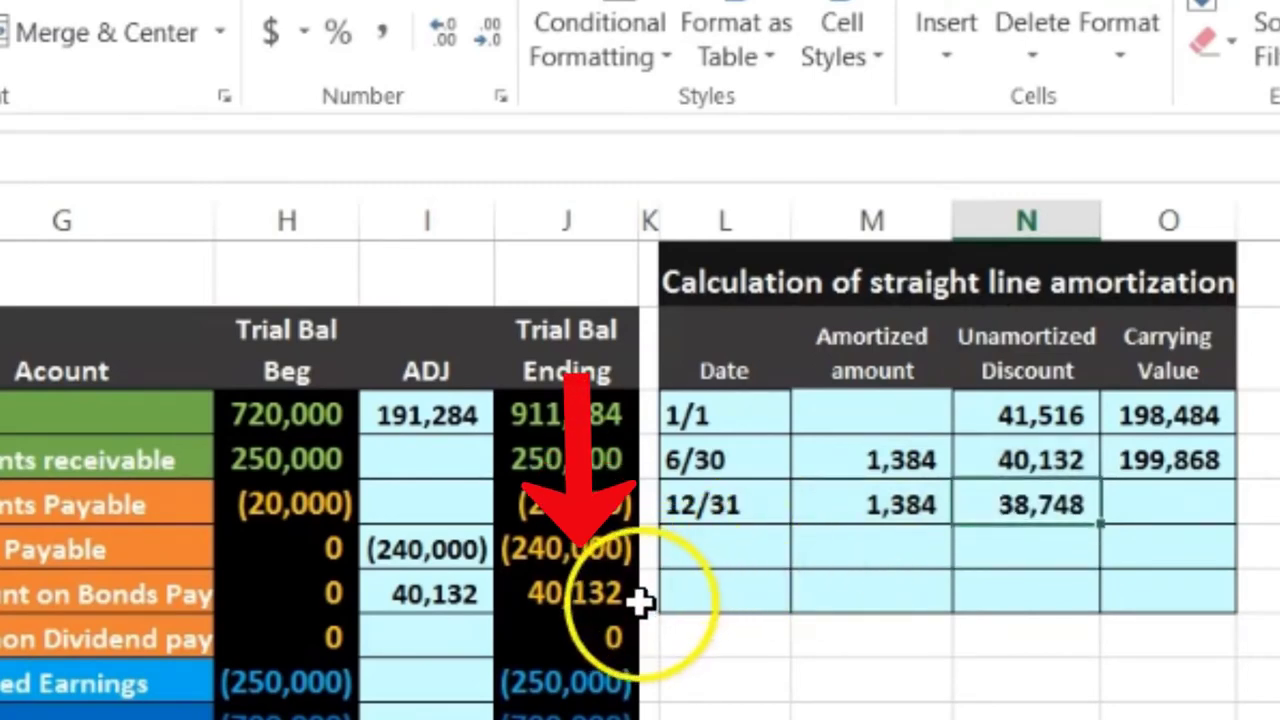
Calculate the 12/31 carrying value in O5 with the formula =240000-N5.
left_click(1125, 512)
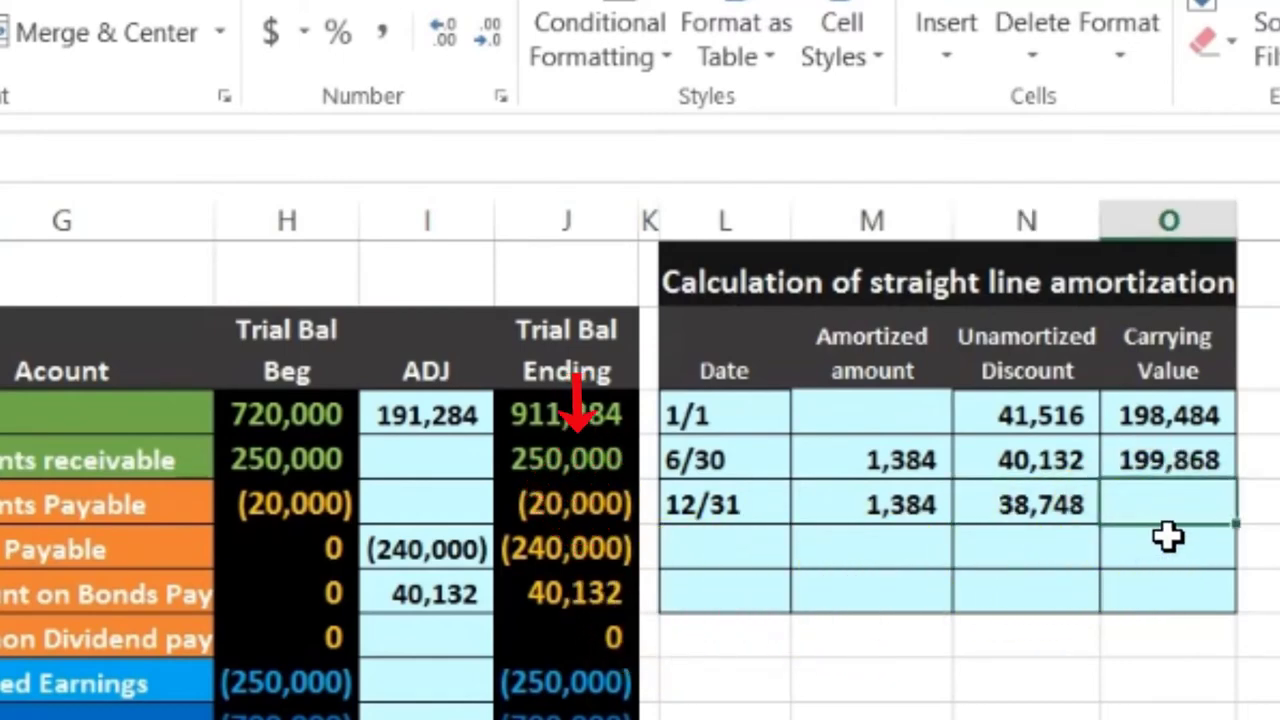
type("=")
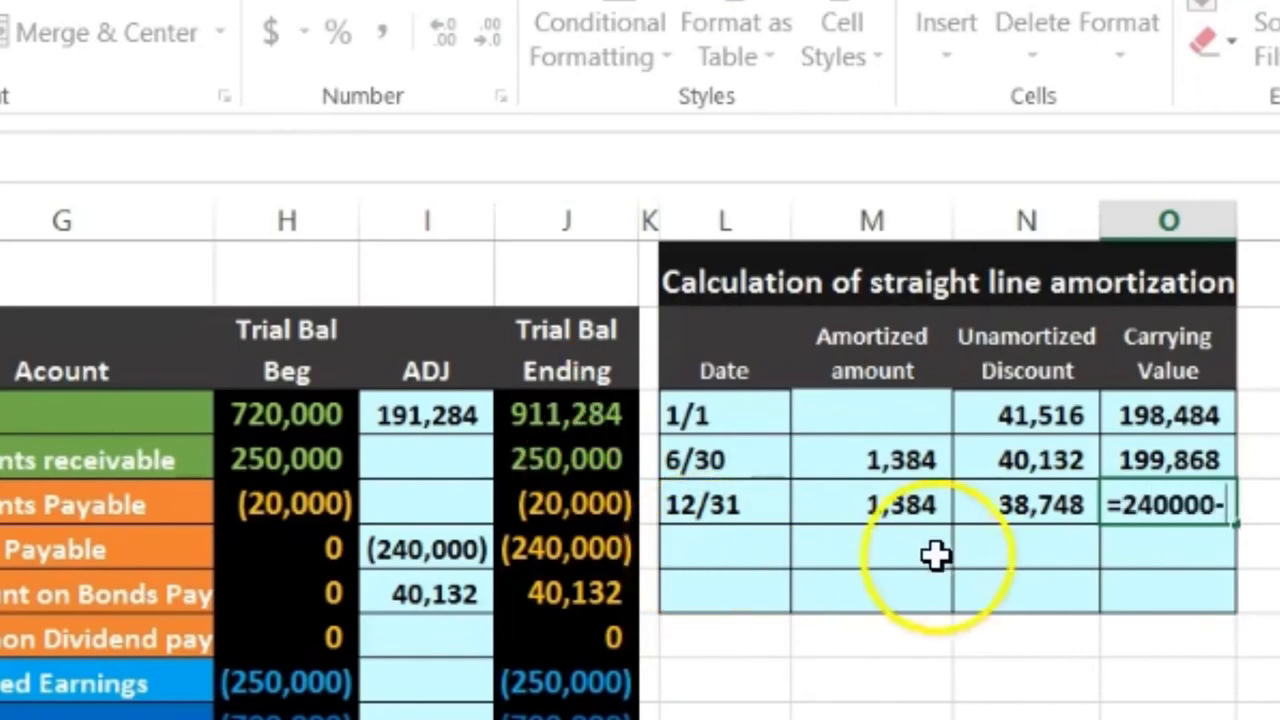
type("240000-")
left_click(1058, 506)
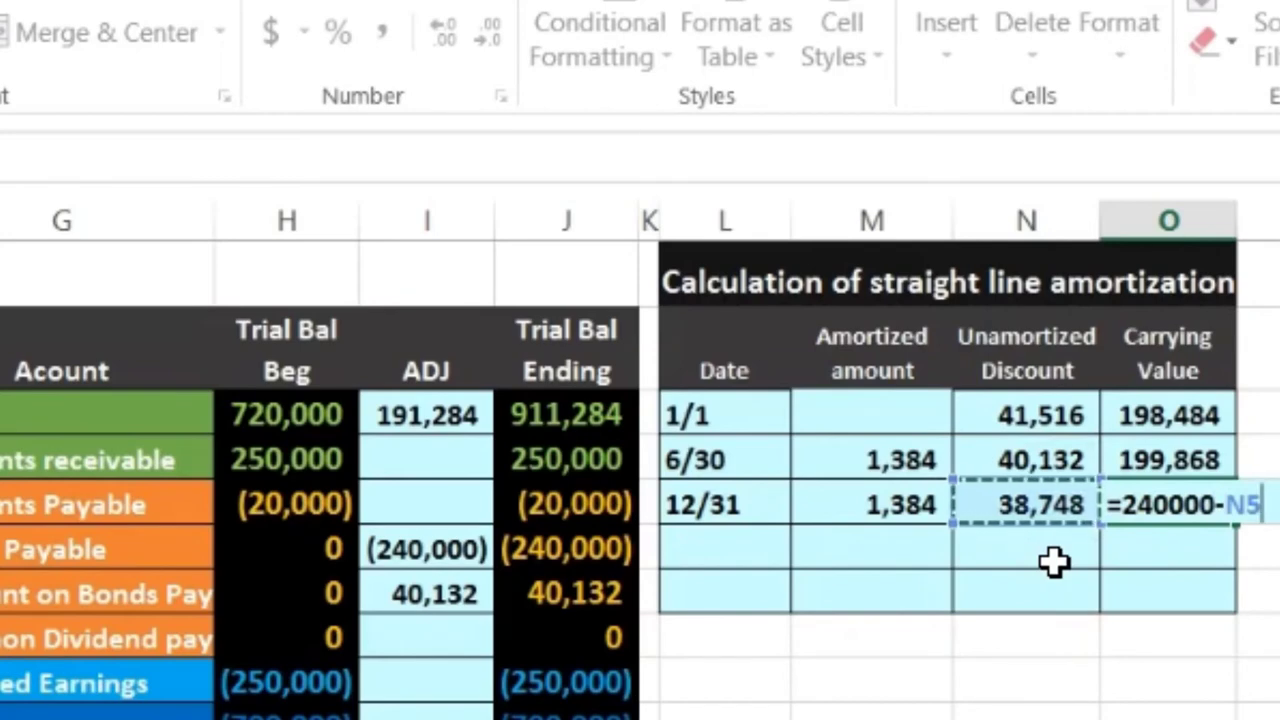
key("Return")
left_click(1203, 505)
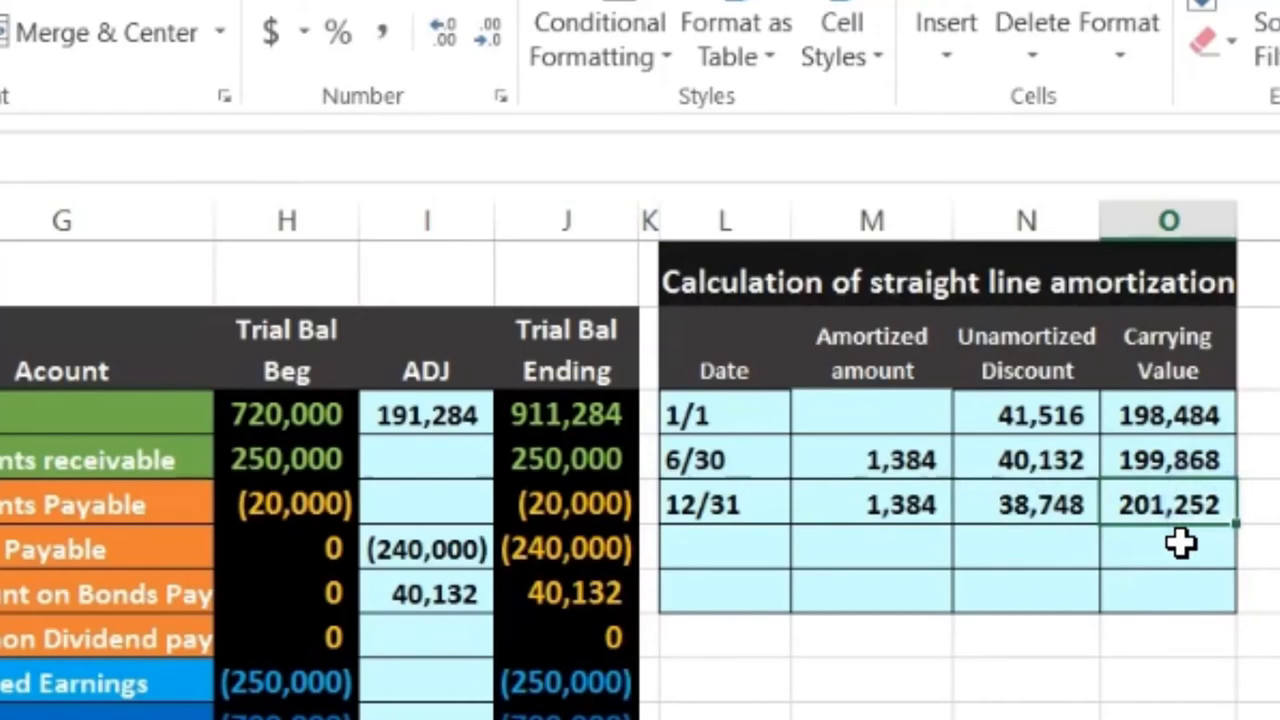
Copy the Discount on Bonds Payable account name from G7 into C13 of the journal as values only.
key("Left")
key("Left")
key("Left")
key("Left")
key("Left")
key("Left")
key("Left")
key("Left")
key("Left")
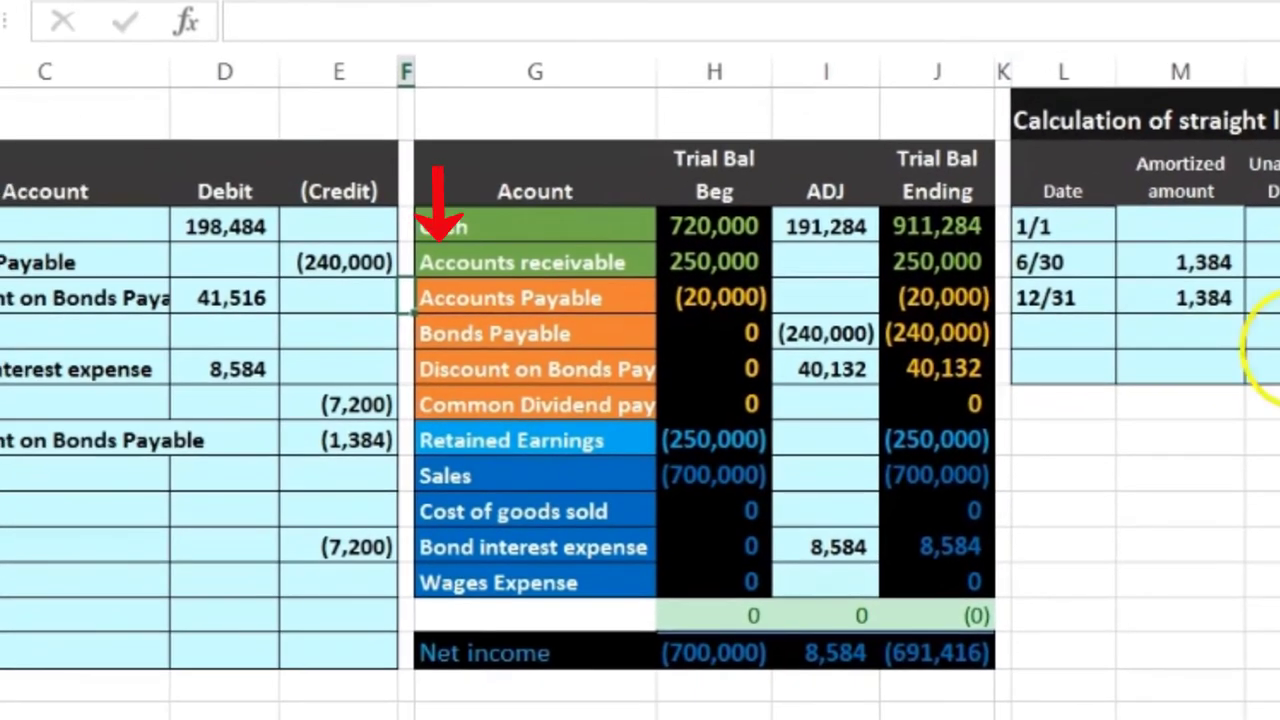
left_click(555, 376)
left_click_drag(555, 376, 892, 372)
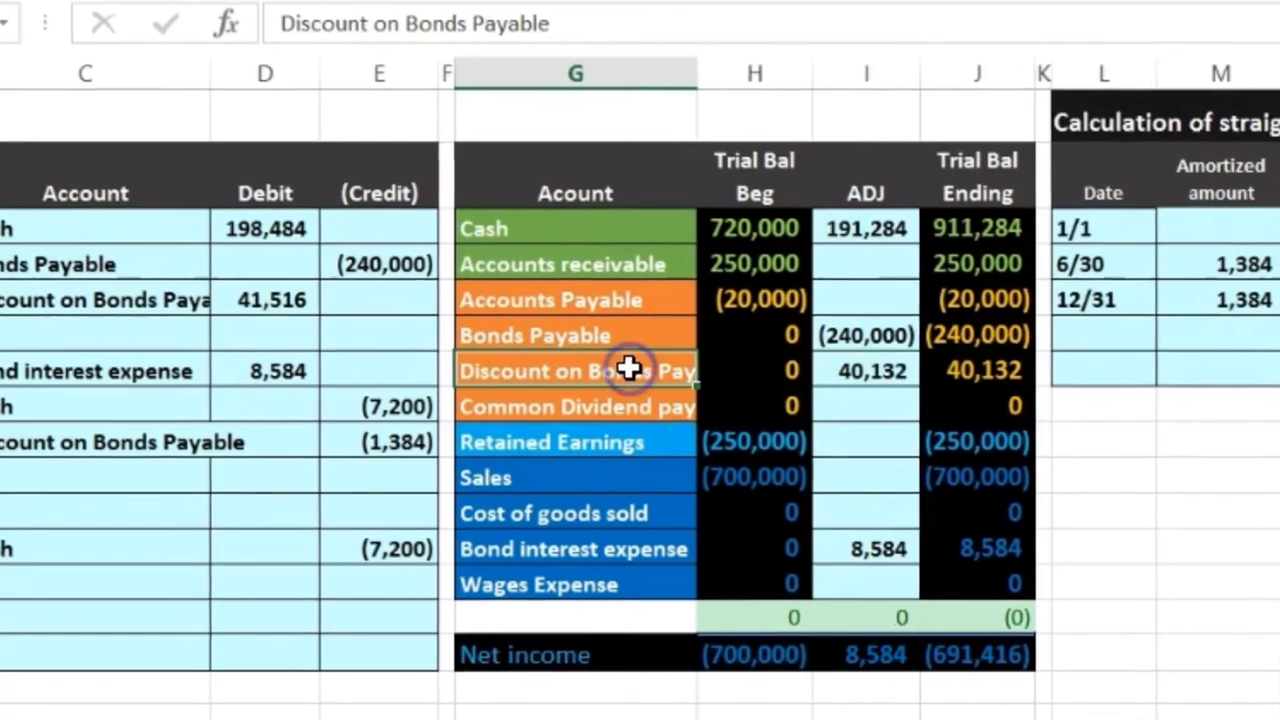
right_click(608, 366)
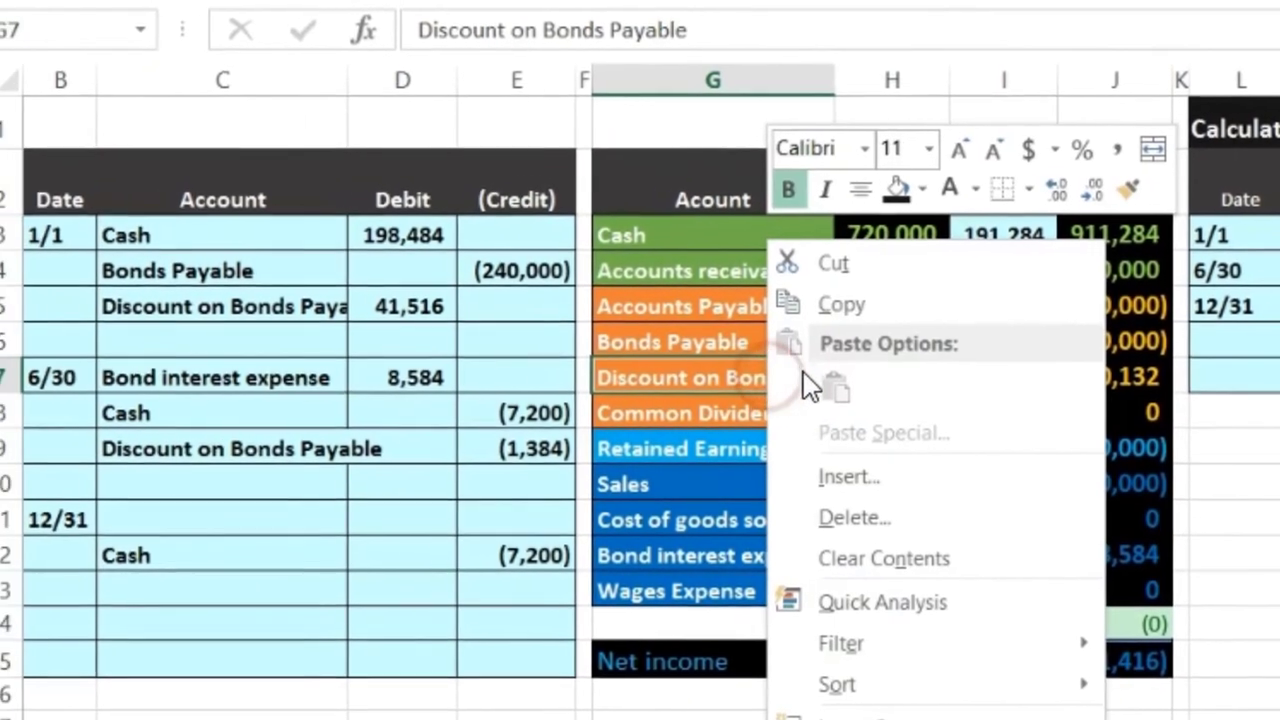
left_click(795, 301)
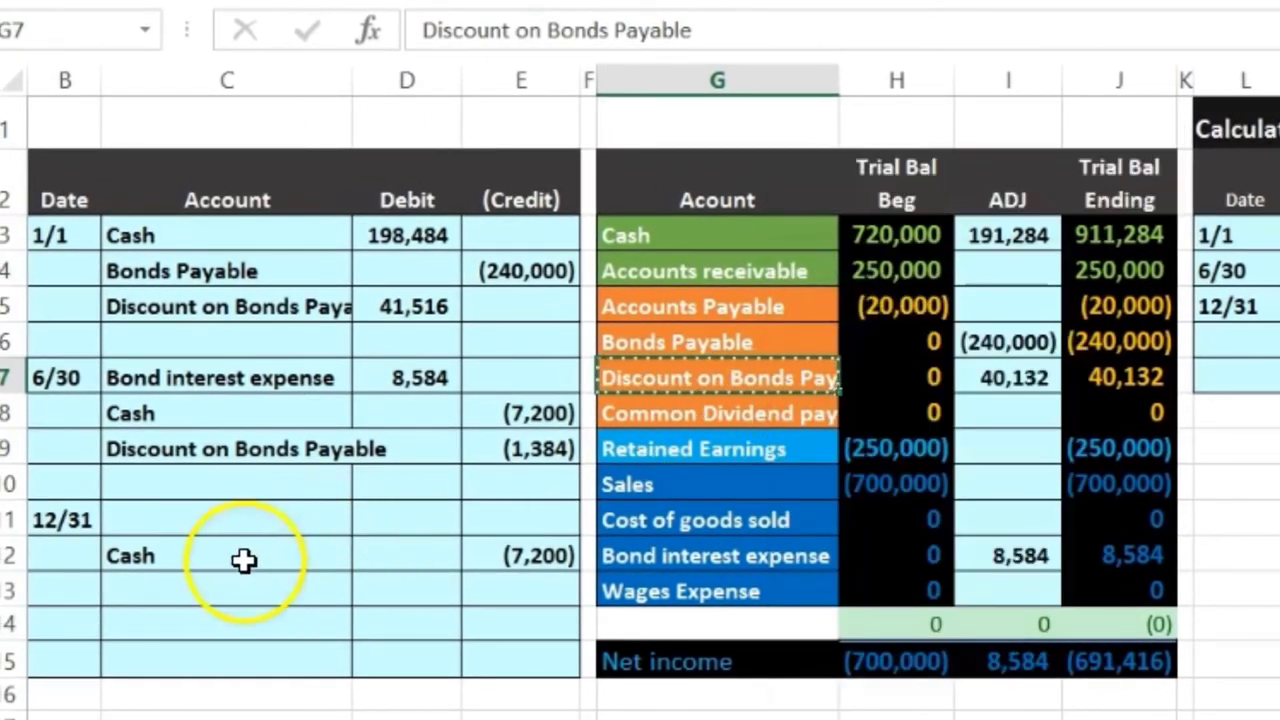
left_click(208, 591)
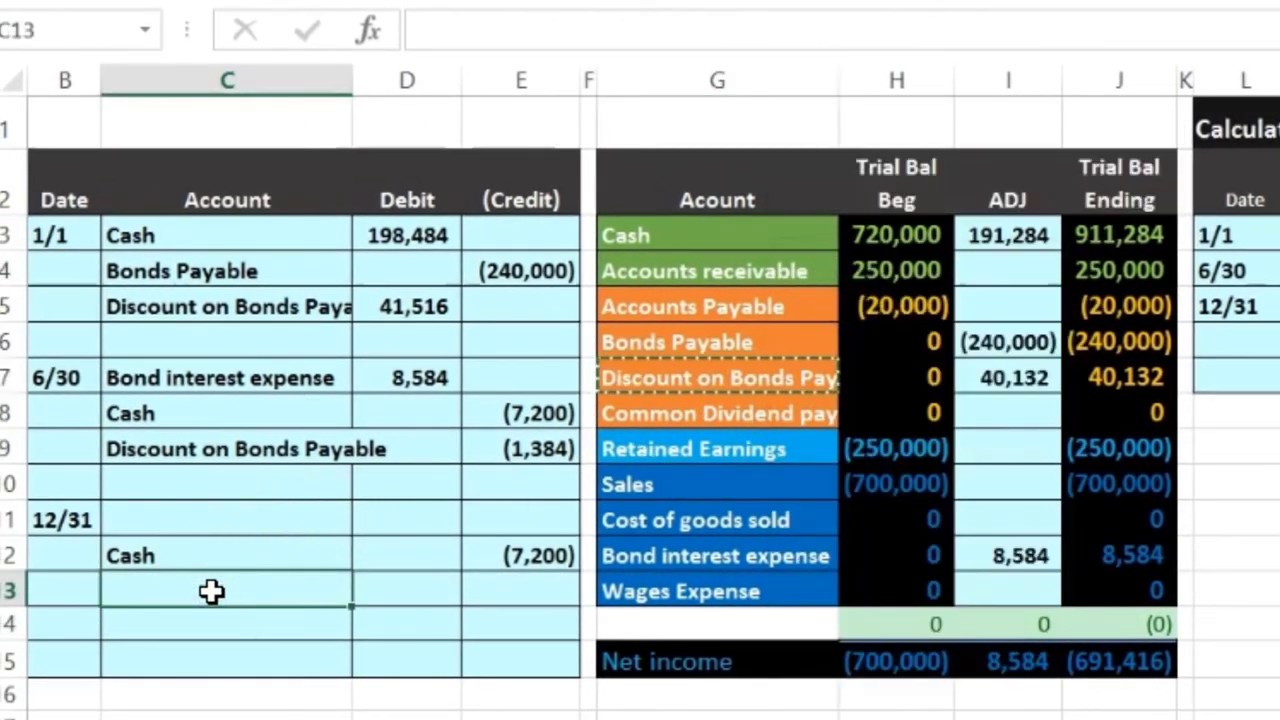
right_click(212, 592)
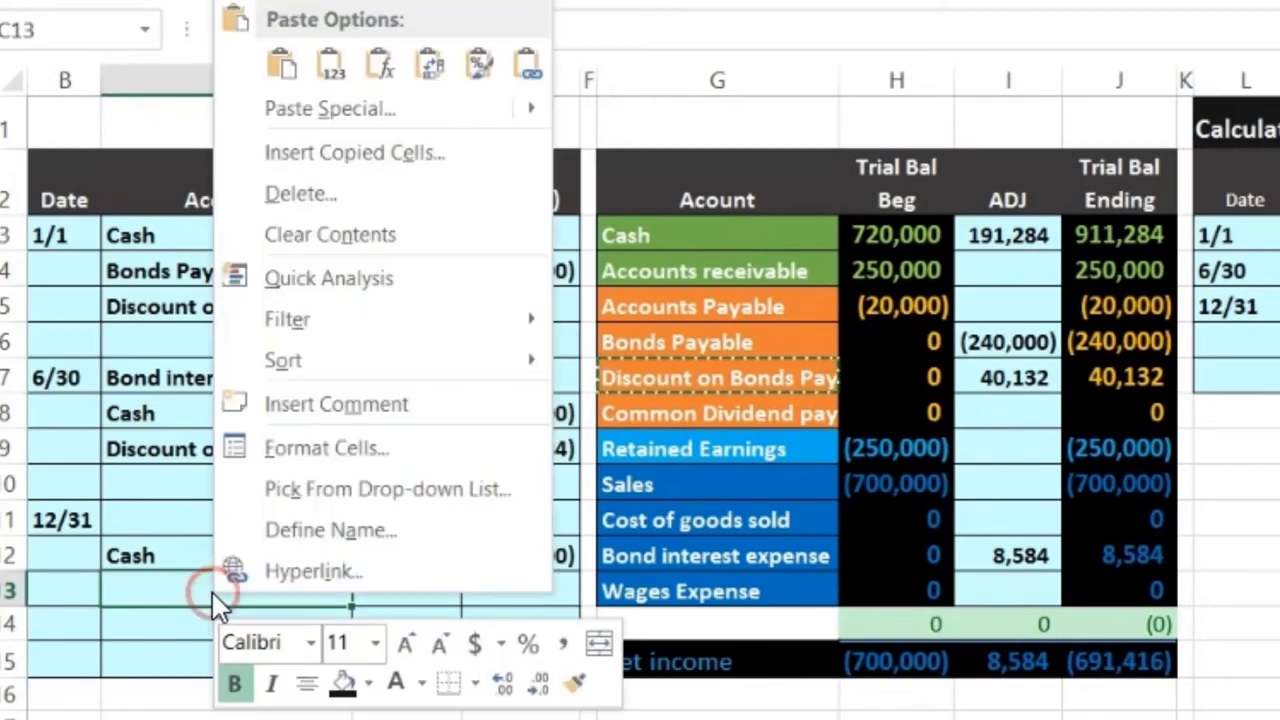
left_click(330, 64)
Credit Discount on Bonds Payable in E13 with the negative of the 12/31 amortized amount, using the formula -M5.
left_click(500, 591)
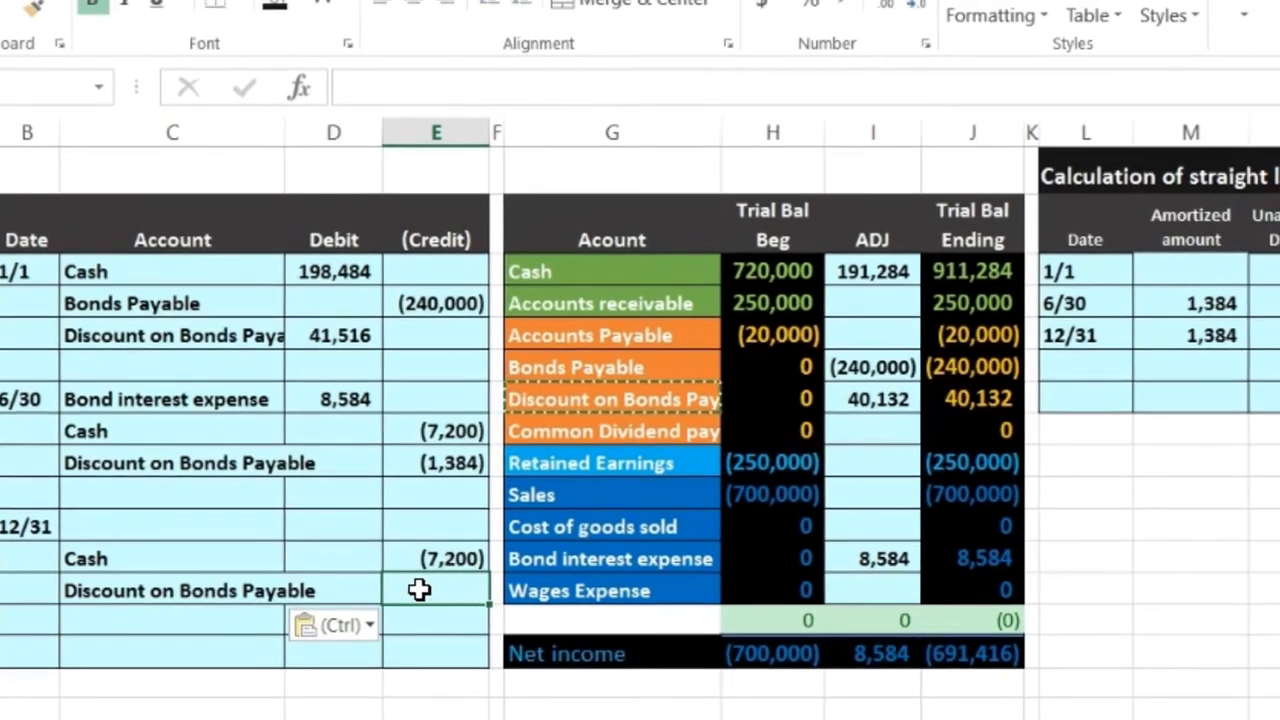
type("-")
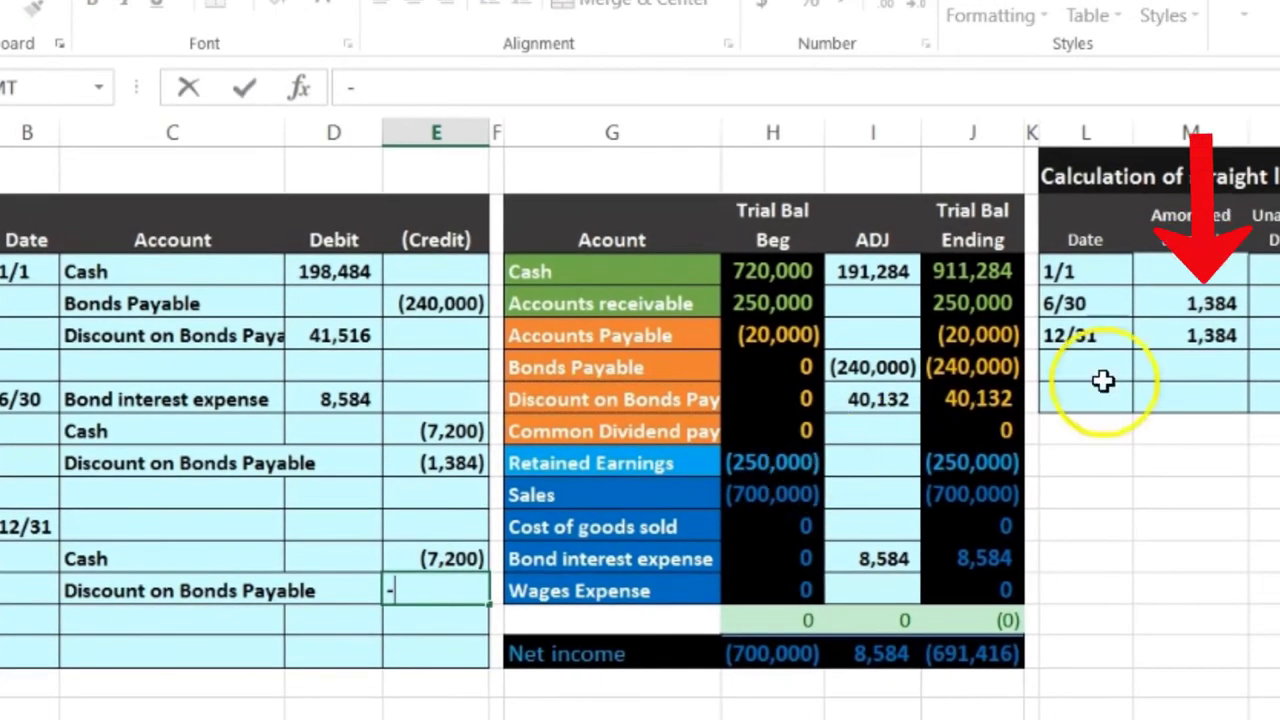
left_click(1198, 338)
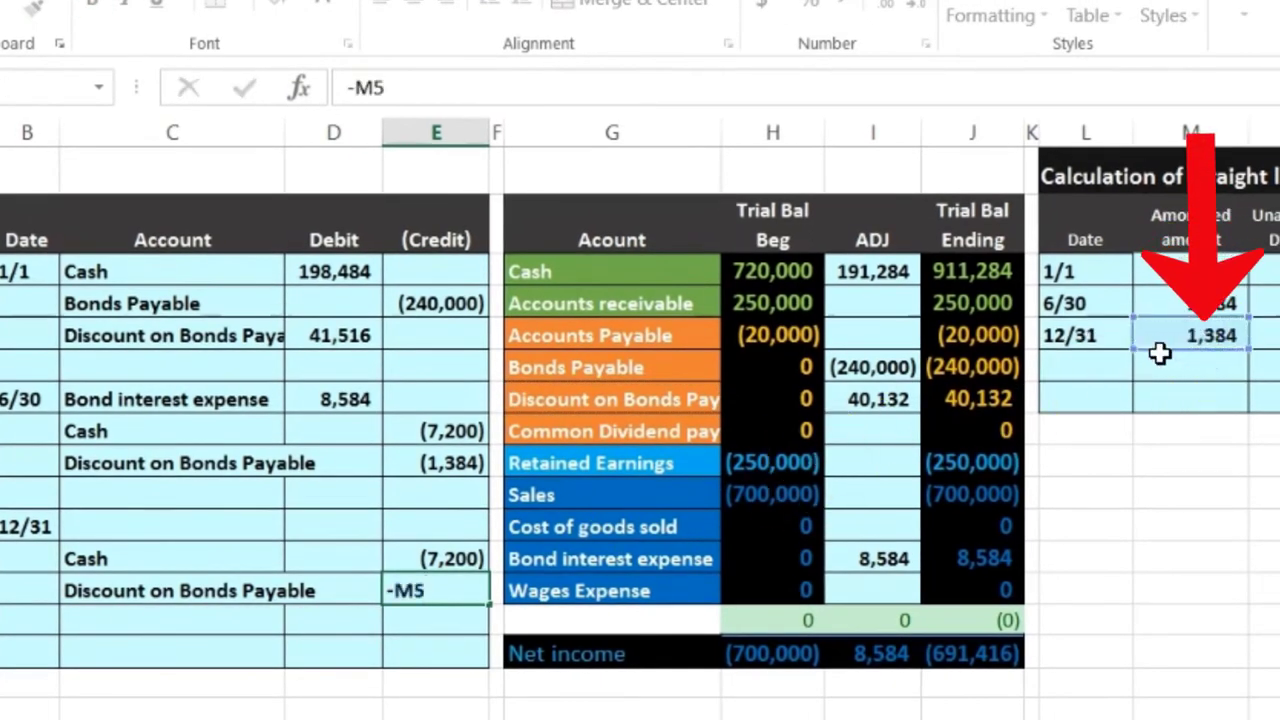
key("Return")
left_click(443, 587)
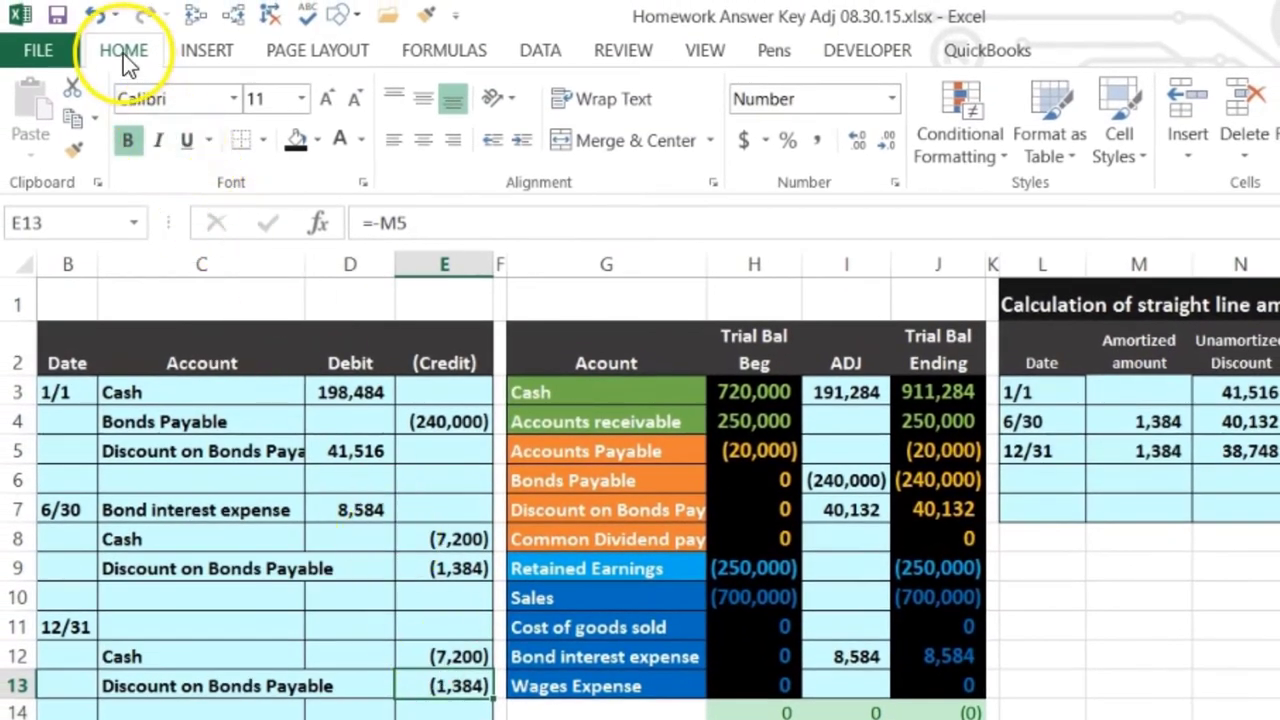
Display the Discount on Bonds Payable credit in E13 with two decimal places and return it to whole numbers.
left_click(856, 146)
left_click(856, 146)
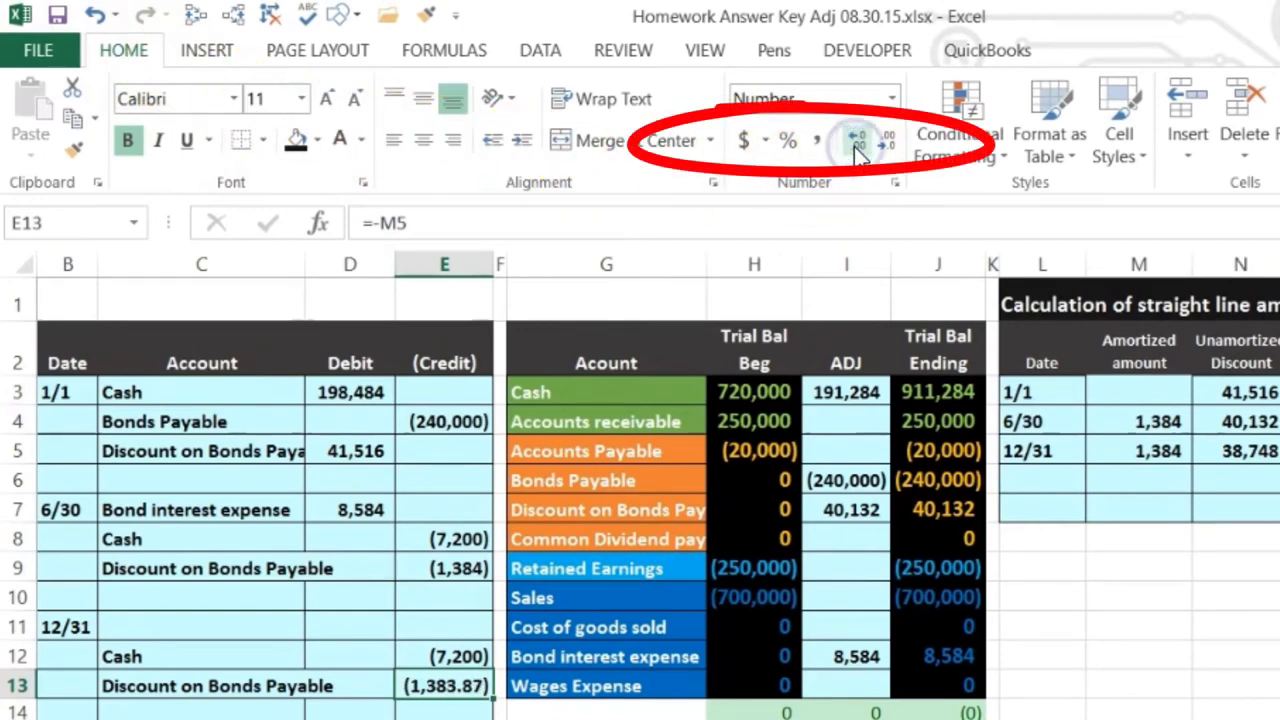
left_click(876, 142)
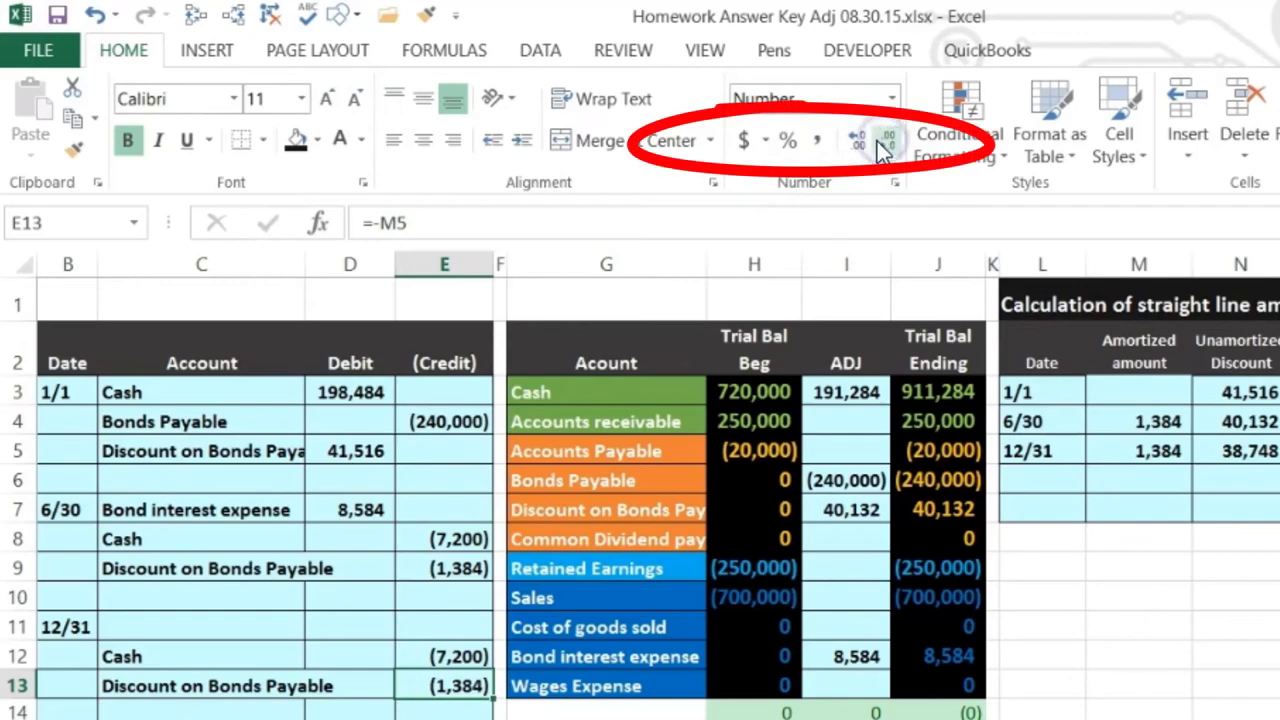
left_click(876, 142)
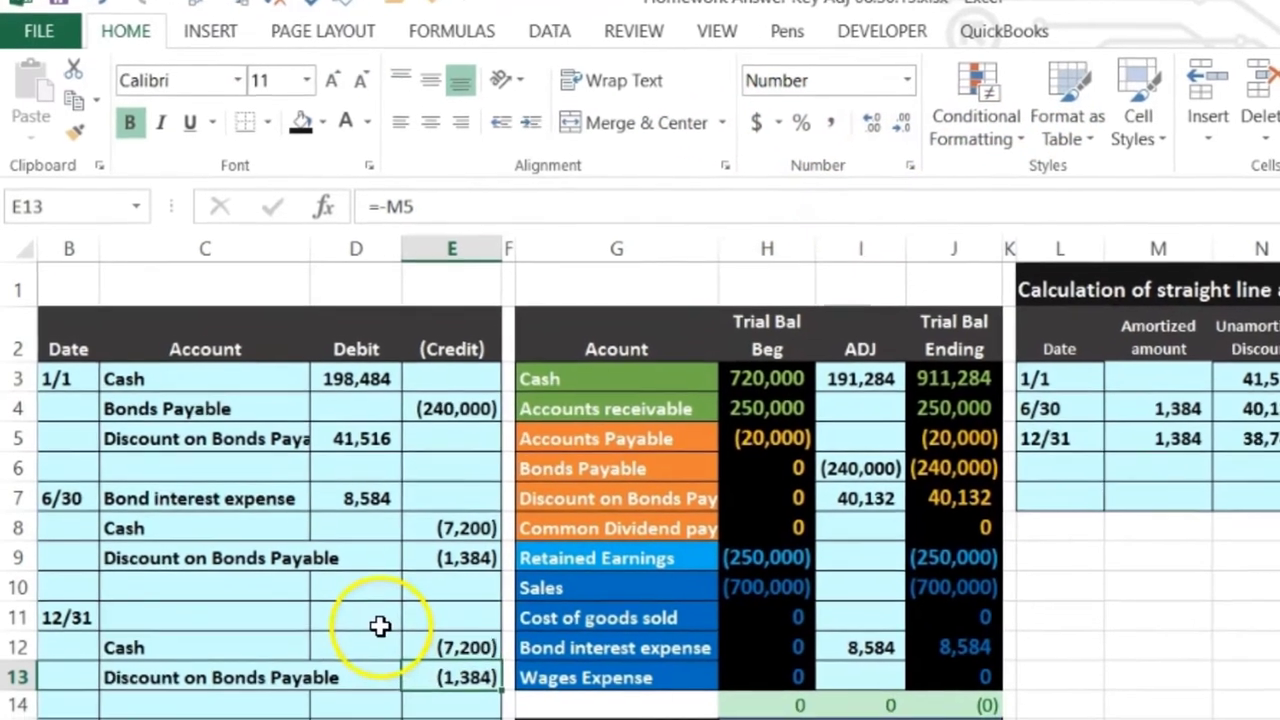
Copy the Bond interest expense account name from G12 into C11 of the 12/31 journal entry as values only.
left_click(375, 627)
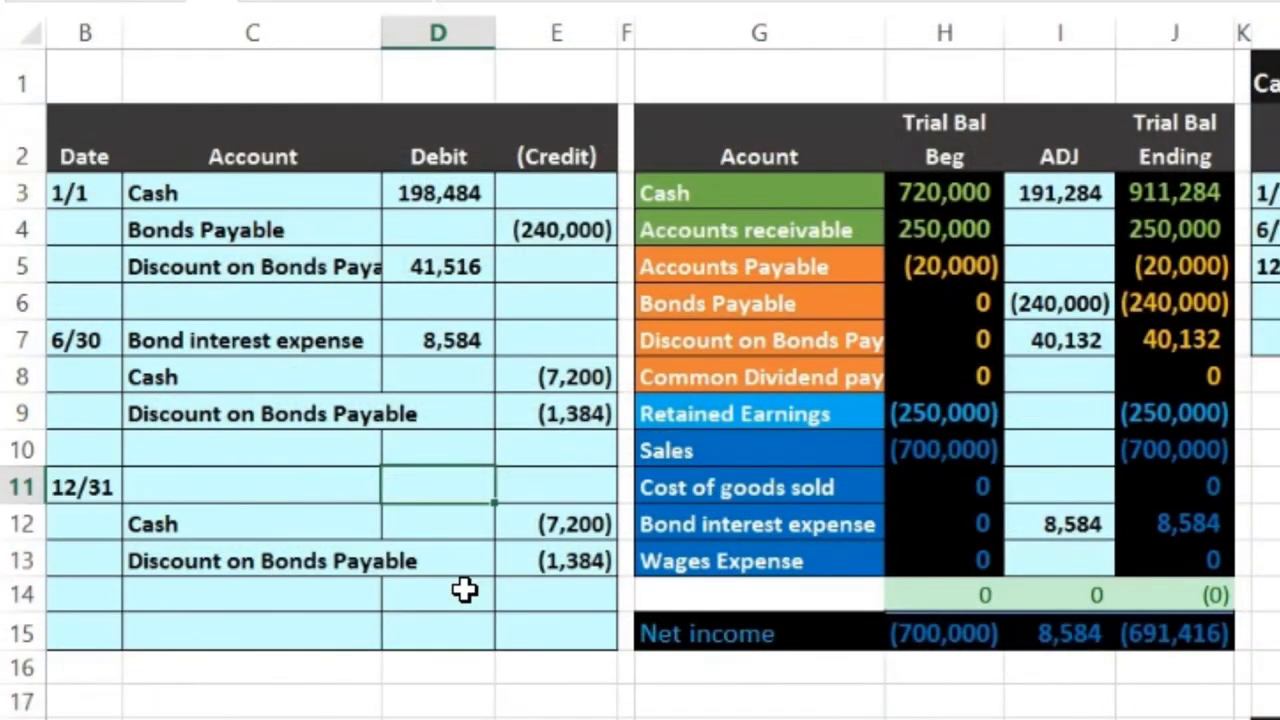
left_click(692, 524)
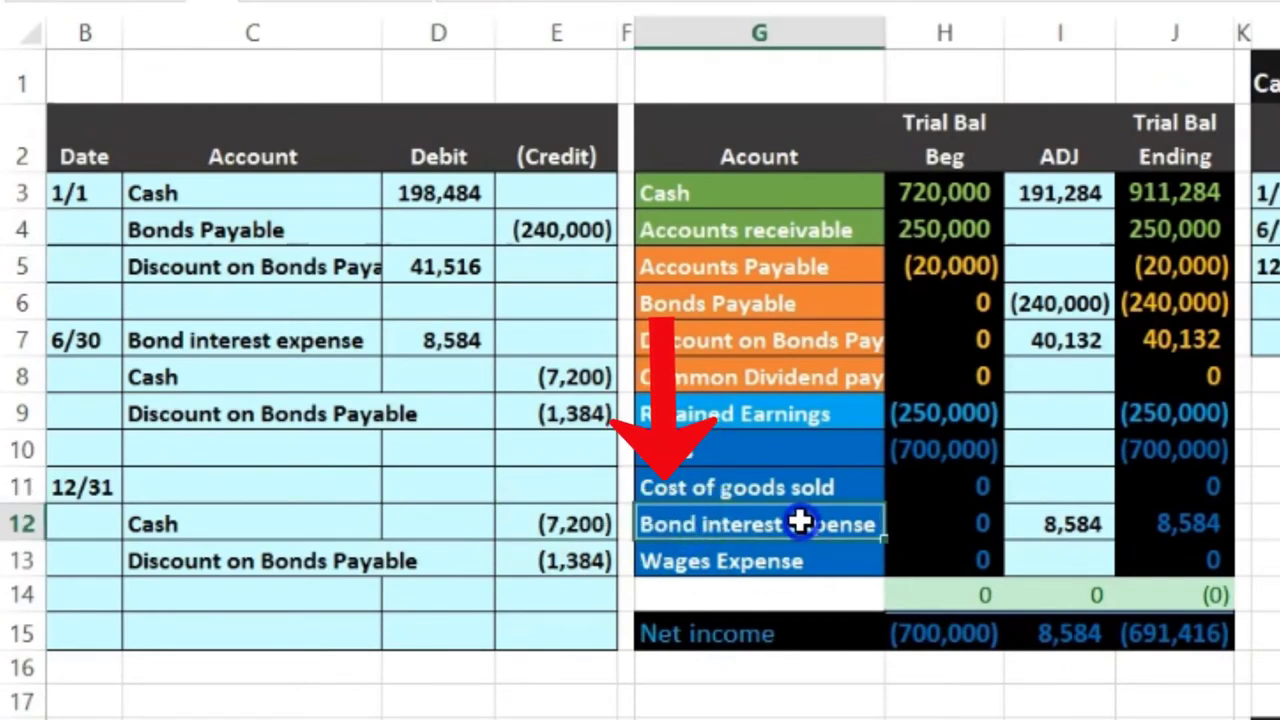
left_click_drag(800, 521, 1131, 525)
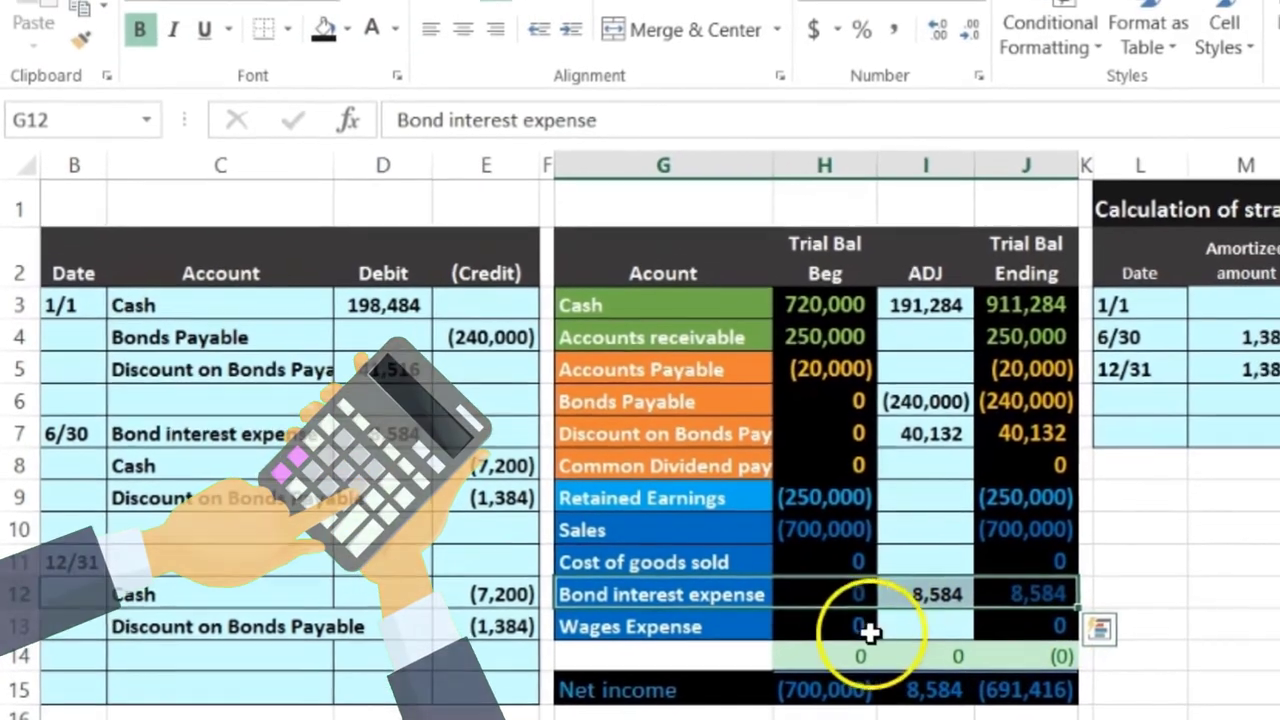
right_click(708, 596)
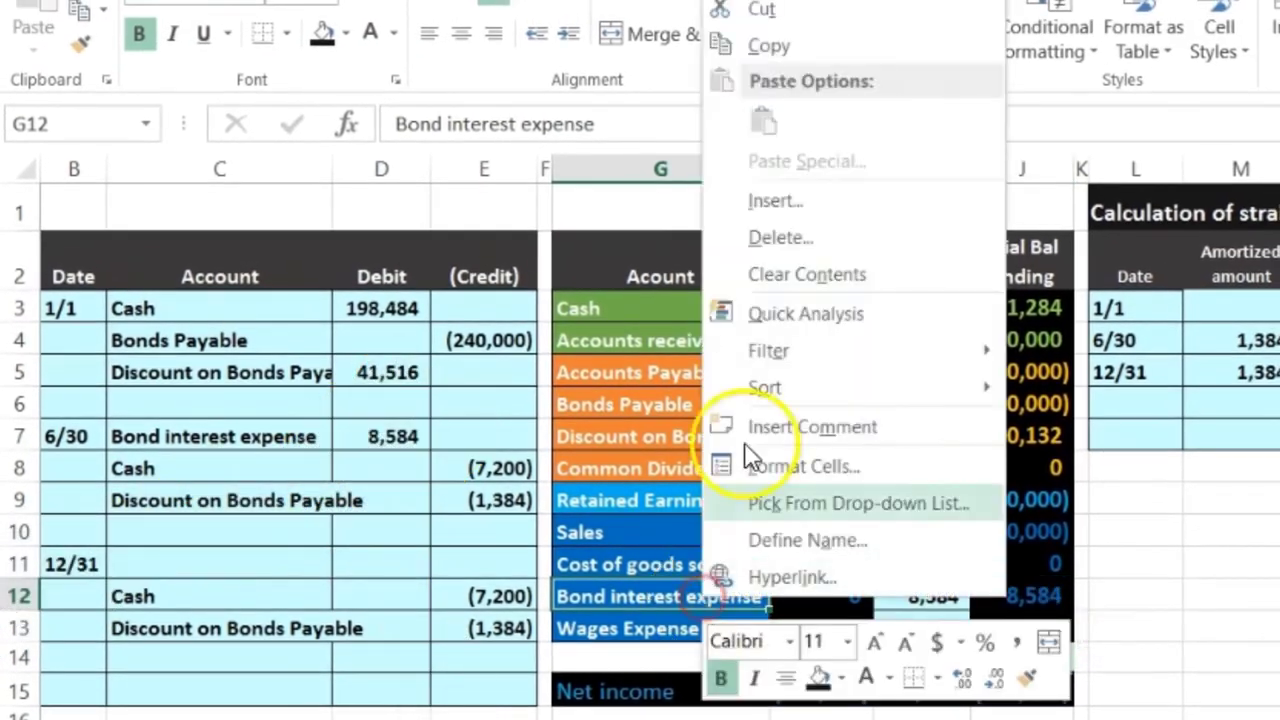
left_click(766, 50)
left_click(198, 560)
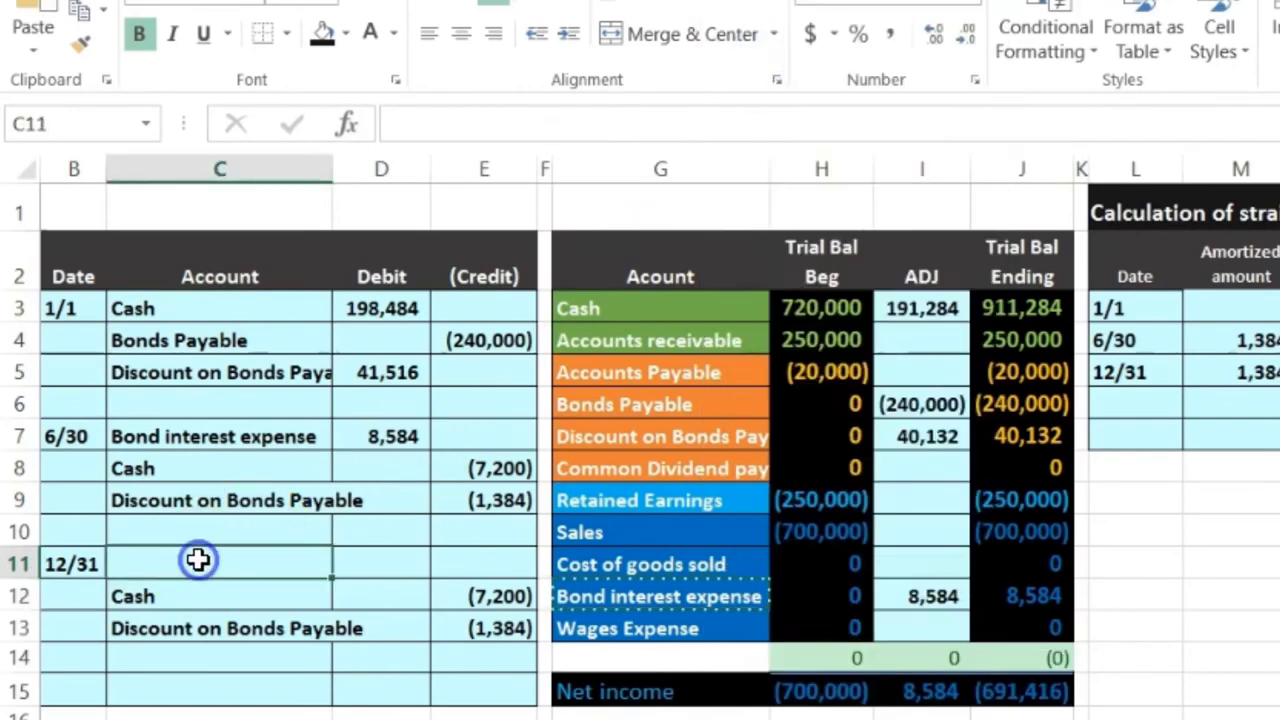
right_click(198, 560)
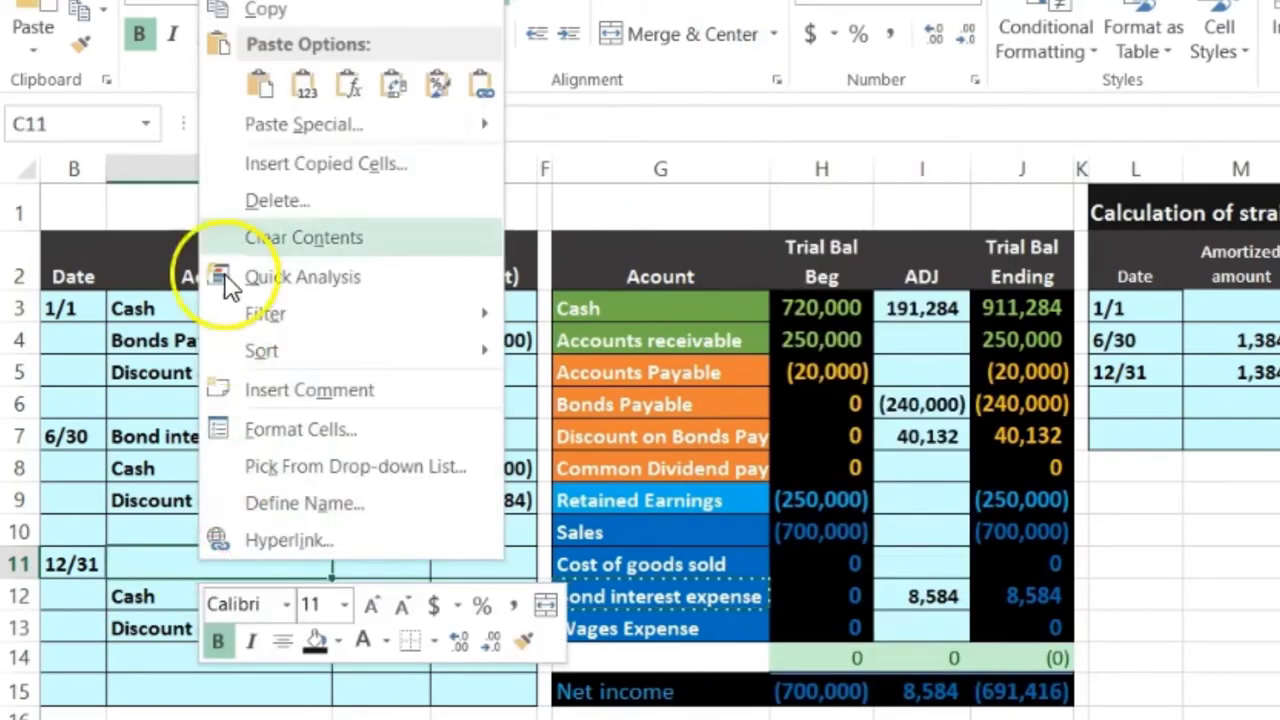
left_click(300, 92)
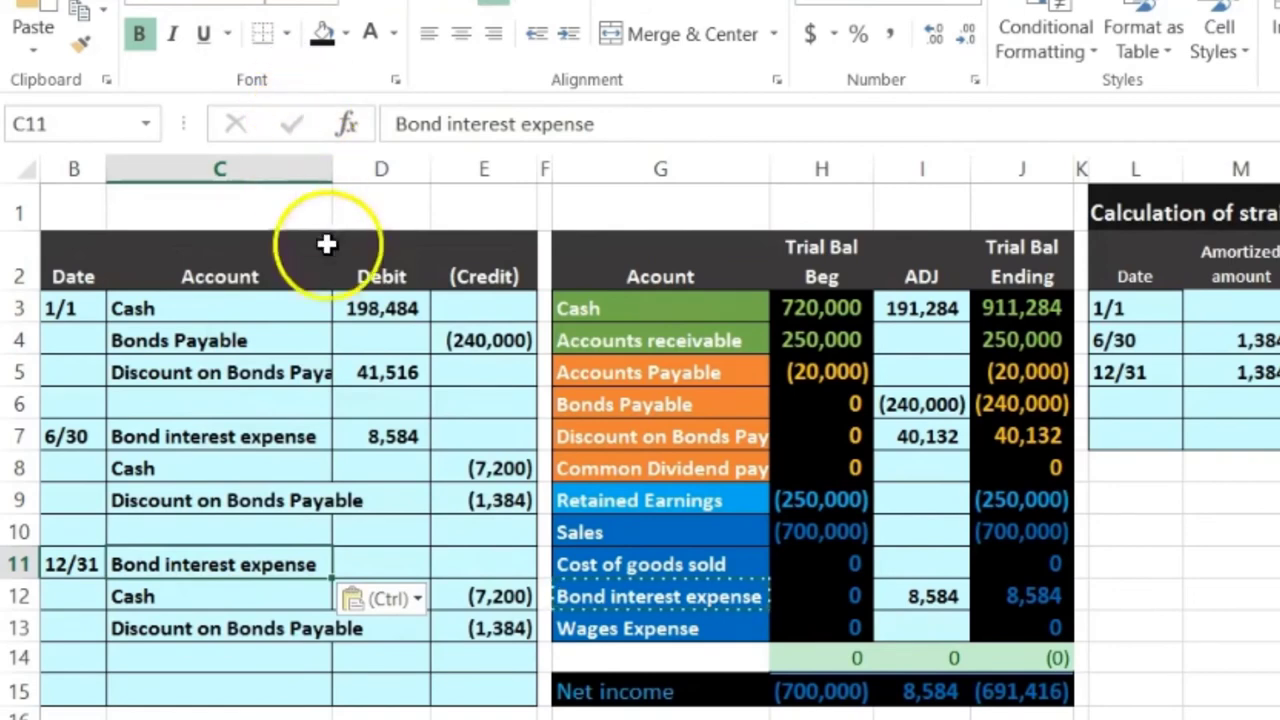
Debit Bond interest expense in D11 with the formula =-SUM(D12:E13) and check that the 12/31 entry in D11:E13 balances.
left_click(370, 563)
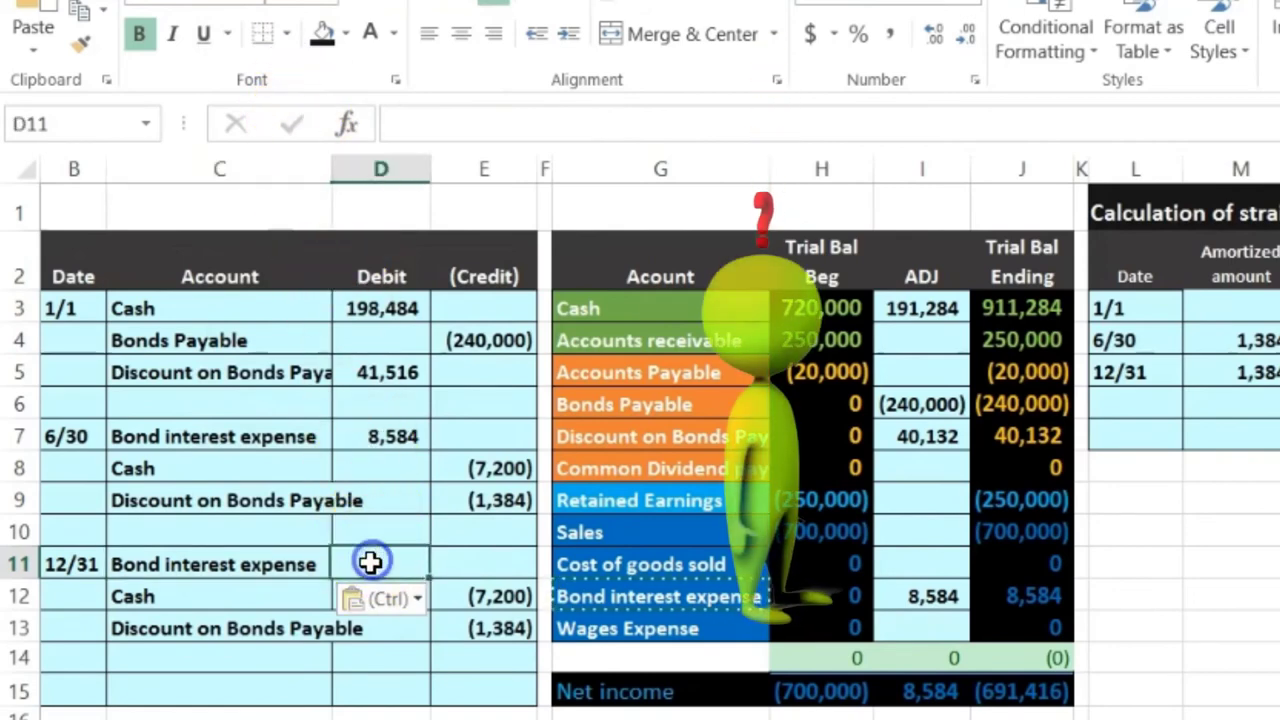
left_click(503, 594)
left_click_drag(505, 594, 502, 624)
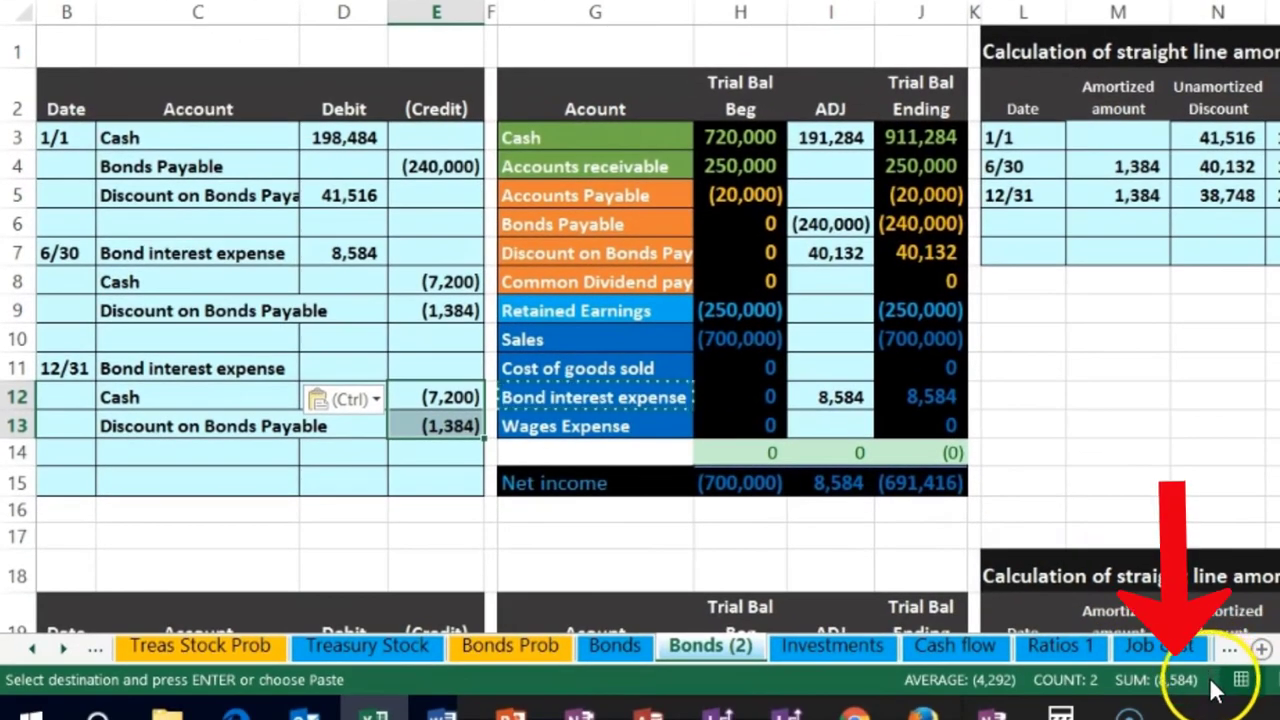
left_click(357, 361)
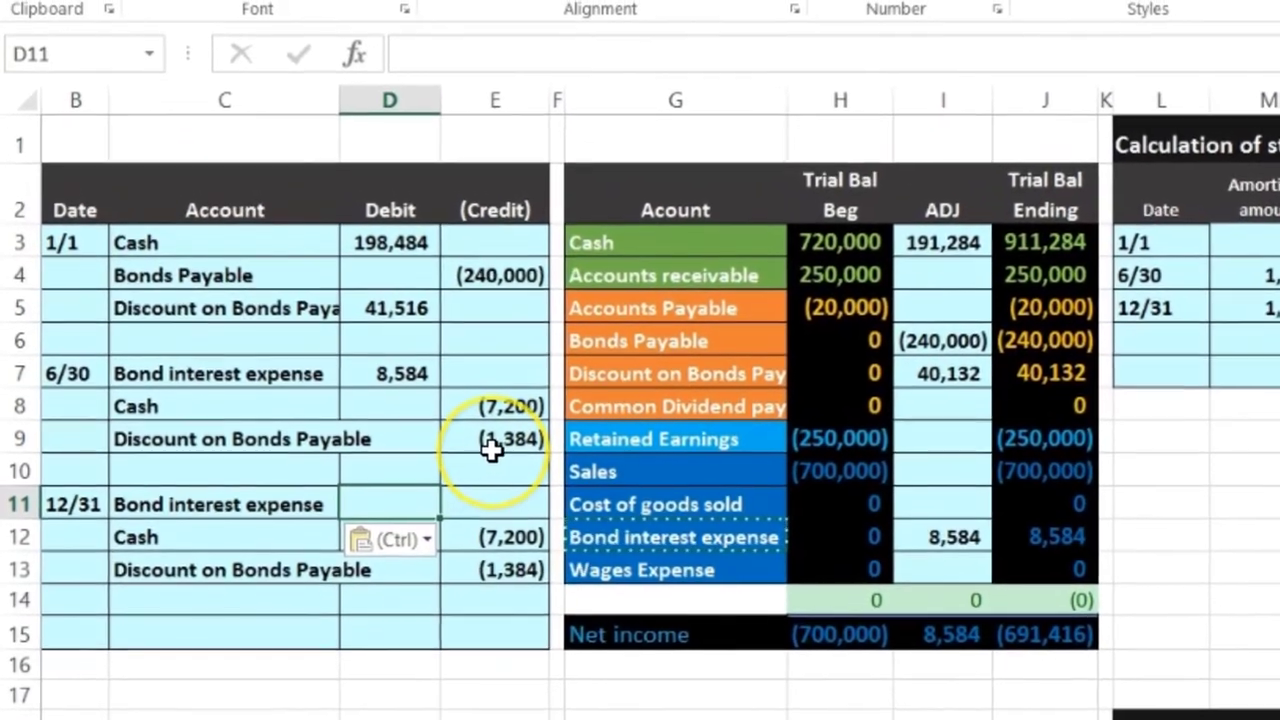
type("-sum(")
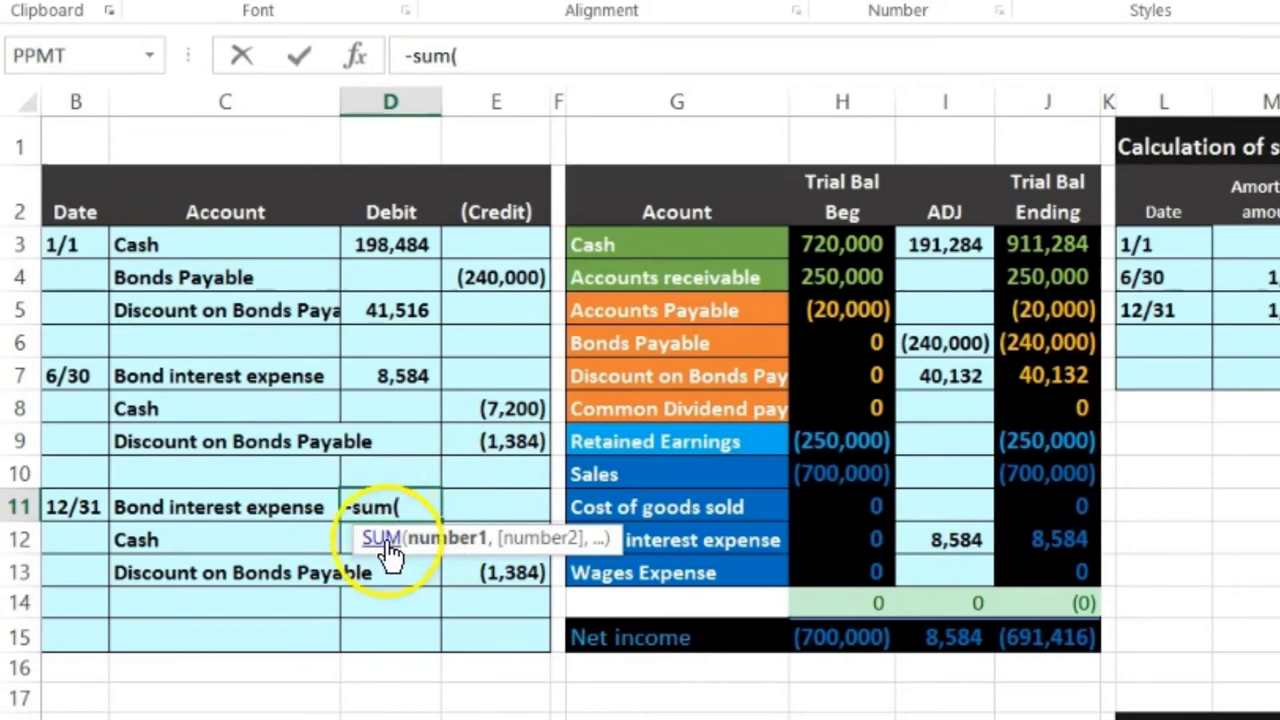
left_click_drag(606, 545, 665, 462)
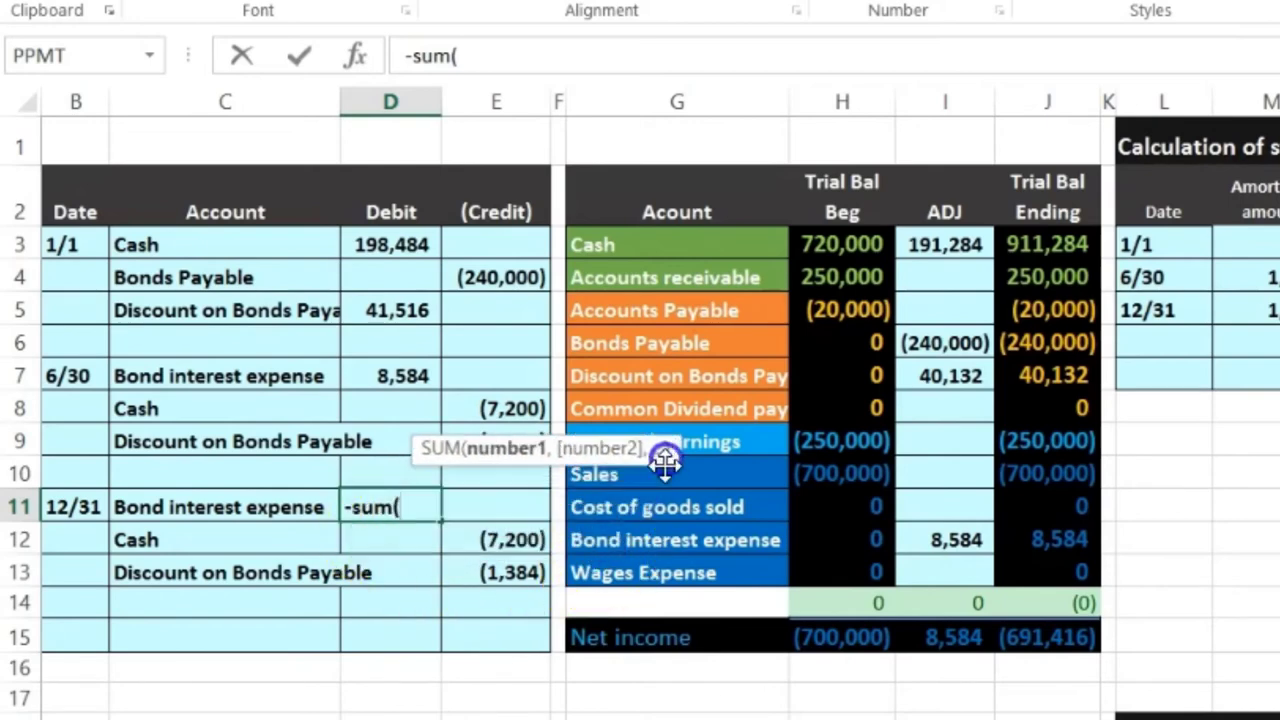
left_click_drag(527, 573, 424, 540)
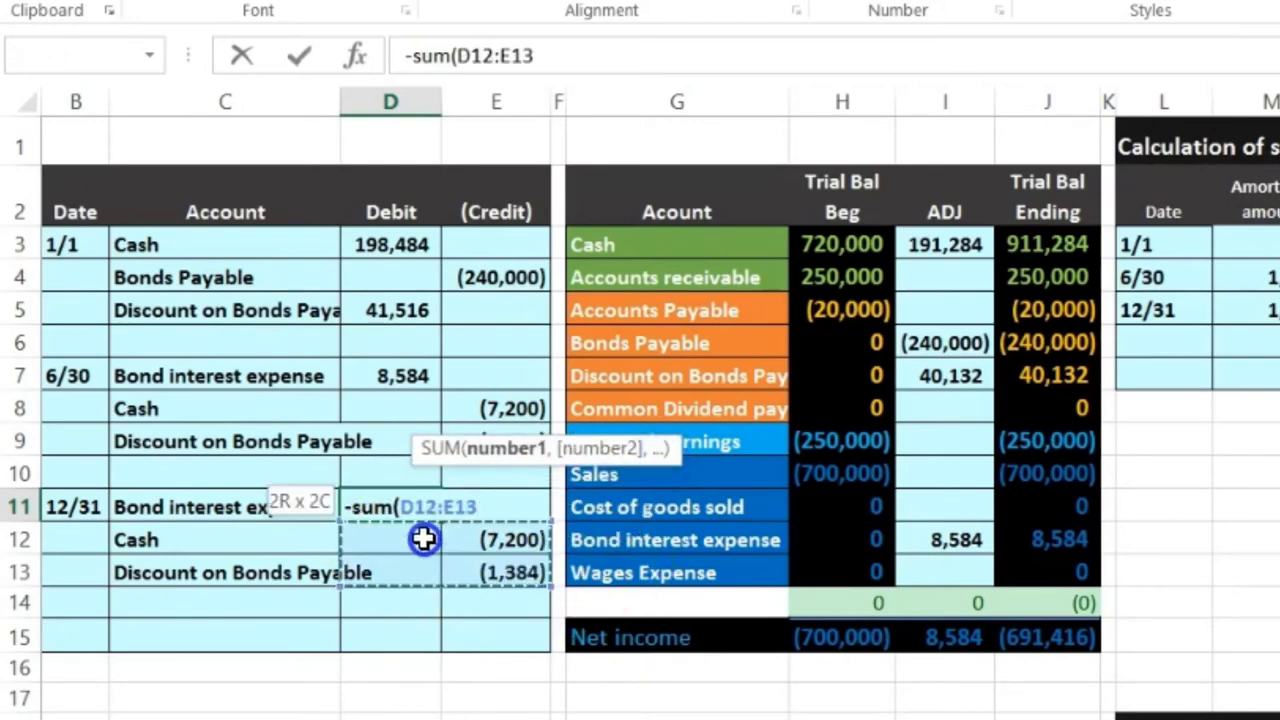
key("Return")
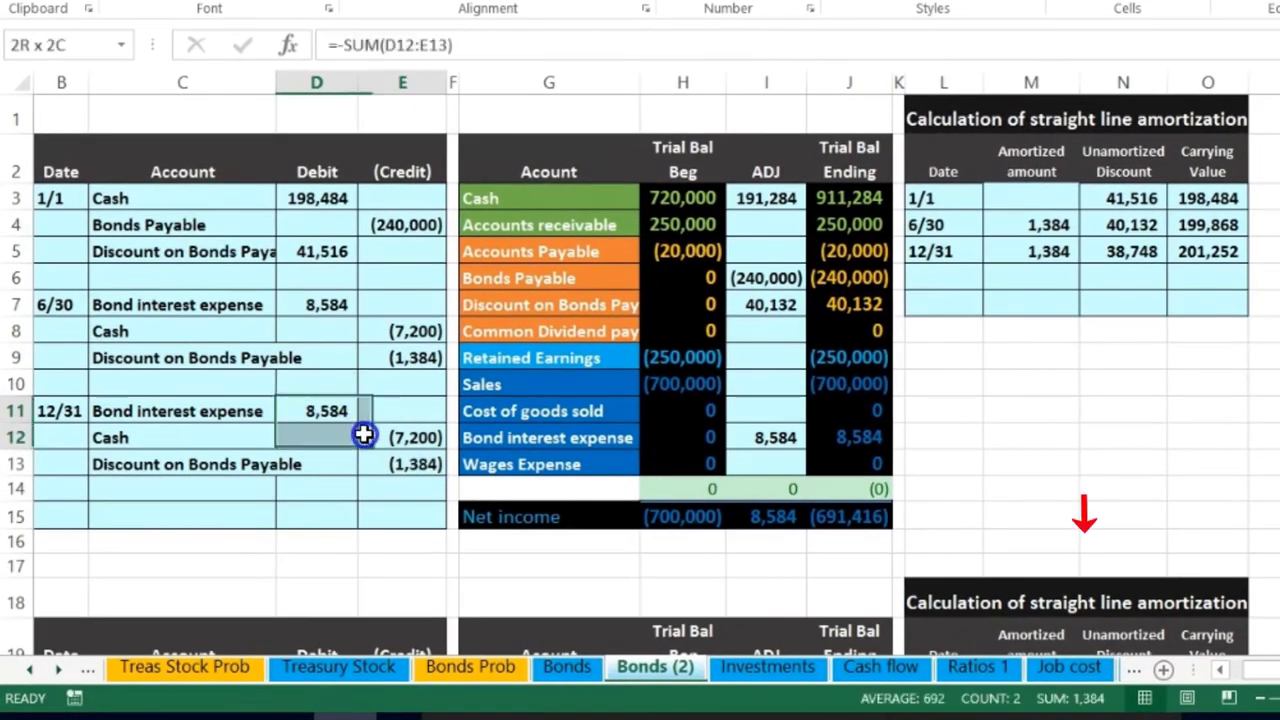
left_click_drag(363, 434, 380, 457)
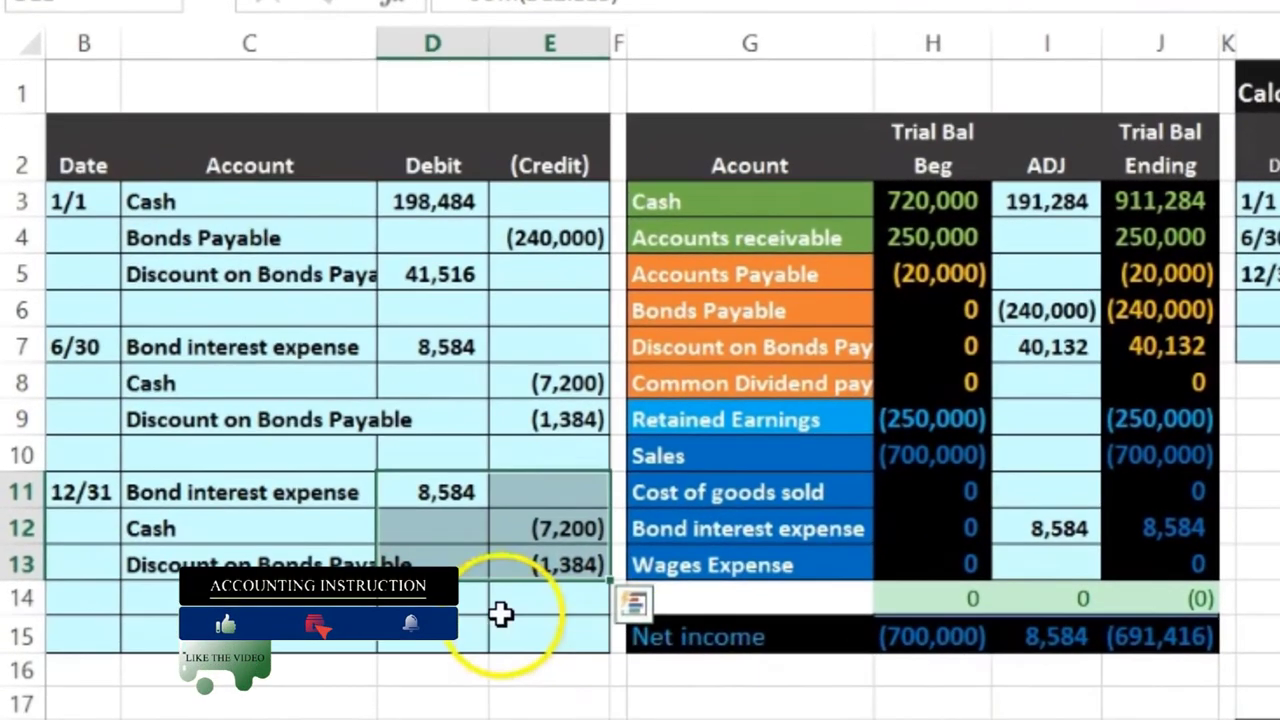
left_click(402, 488)
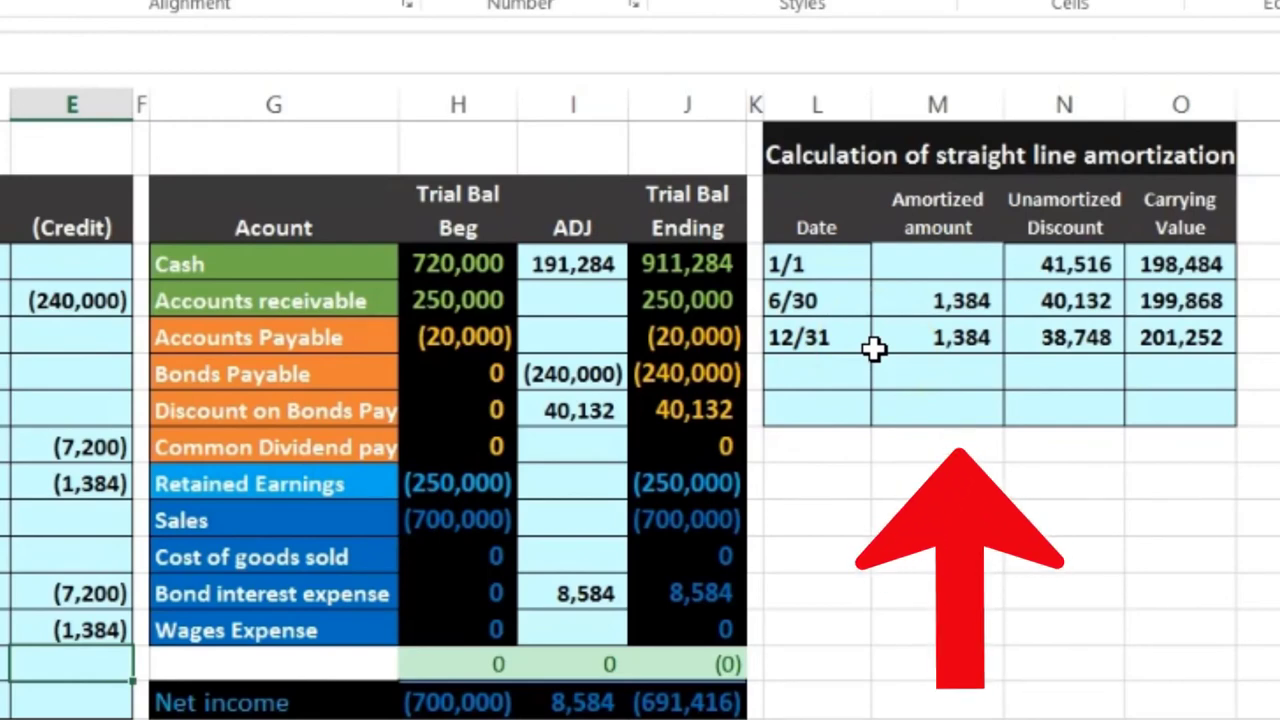
Post the 12/31 debit to the Bond interest expense adjustment in I12 by extending its formula to =D7+D11.
left_click_drag(0, 556, 0, 556)
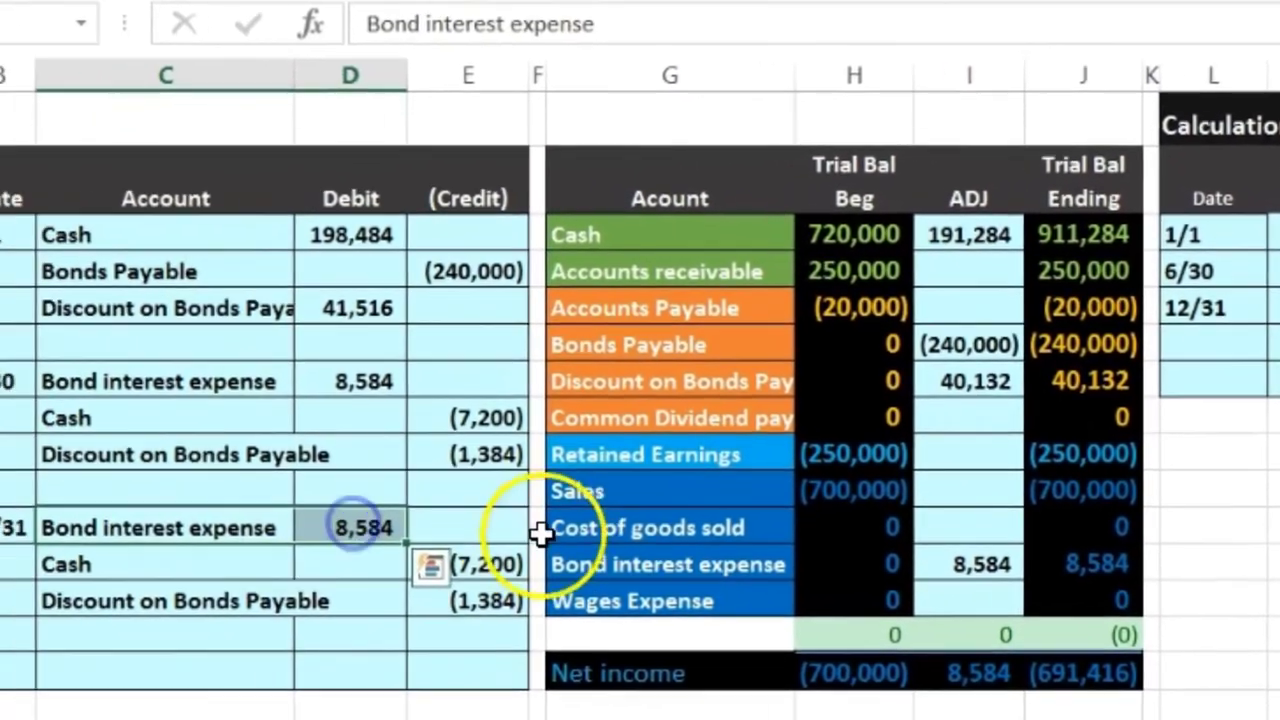
left_click(586, 564)
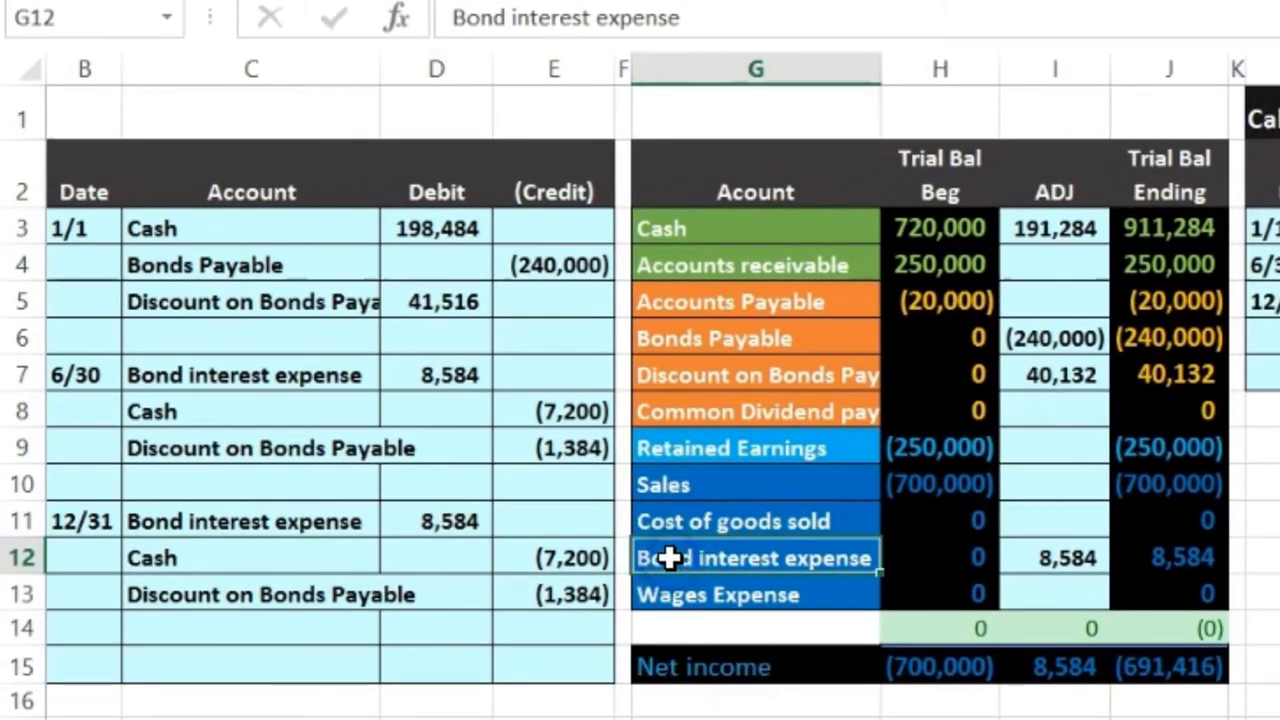
left_click(1034, 551)
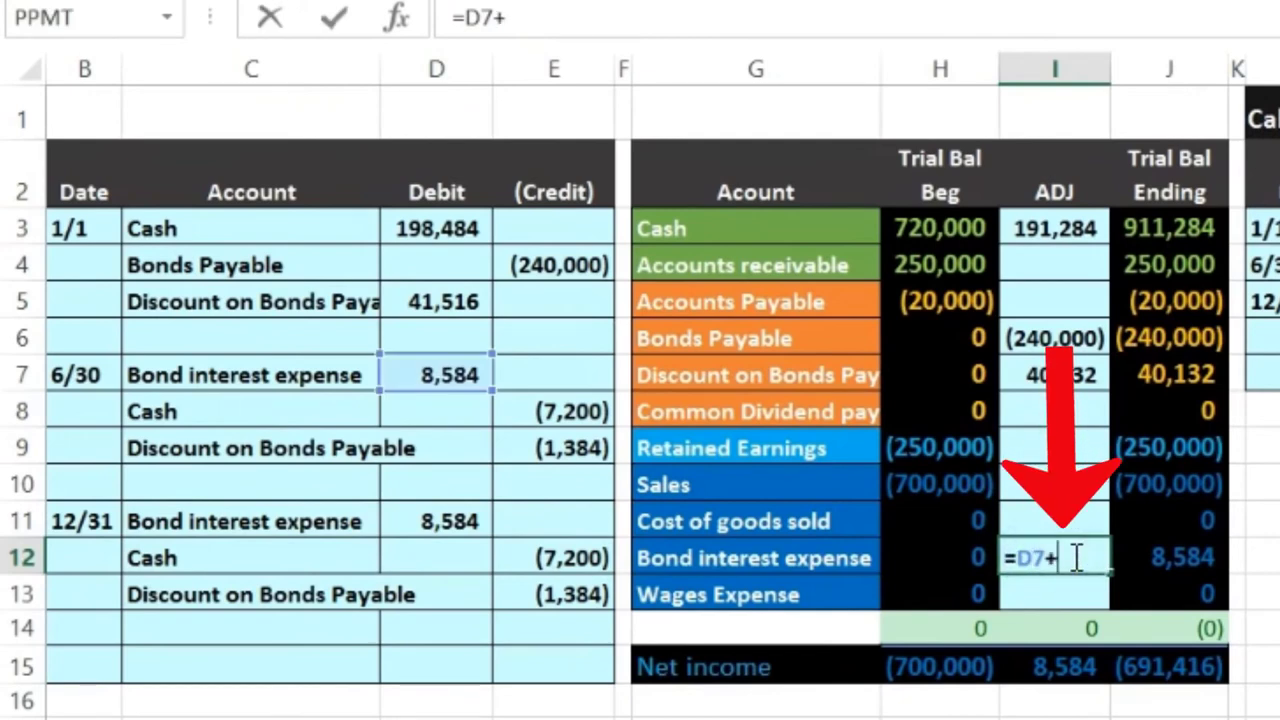
type("+")
left_click(480, 524)
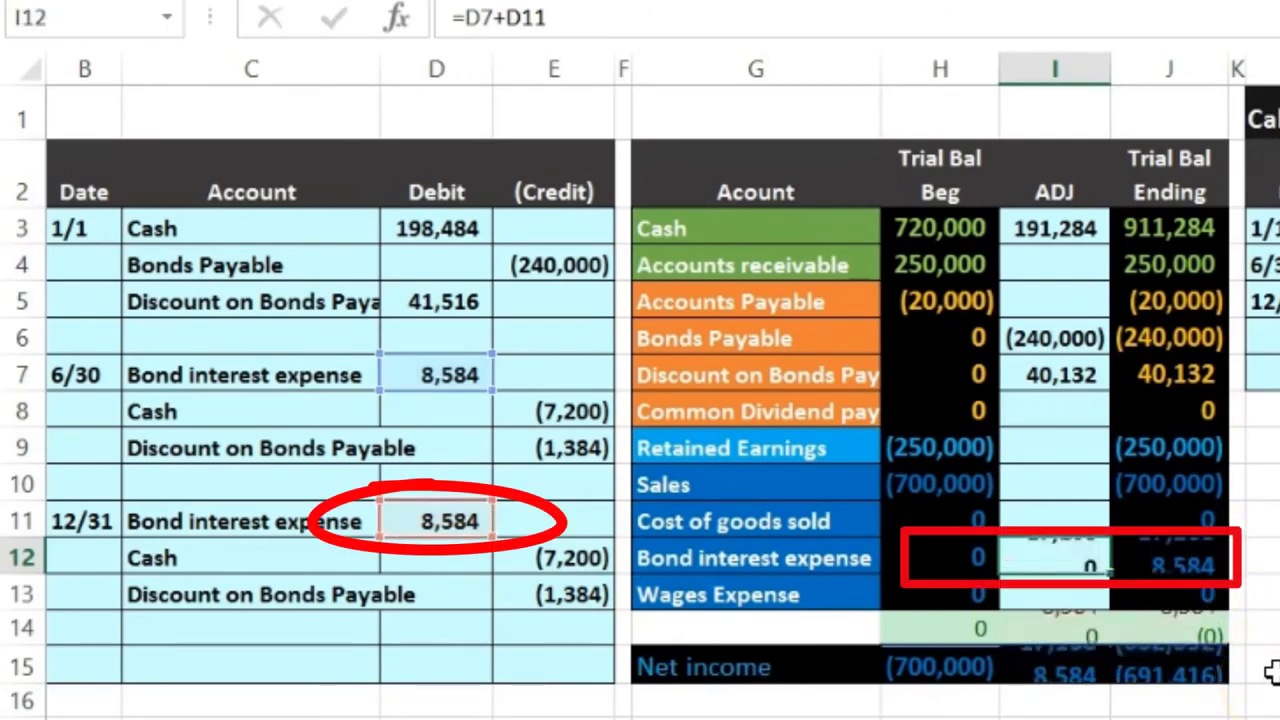
key("Return")
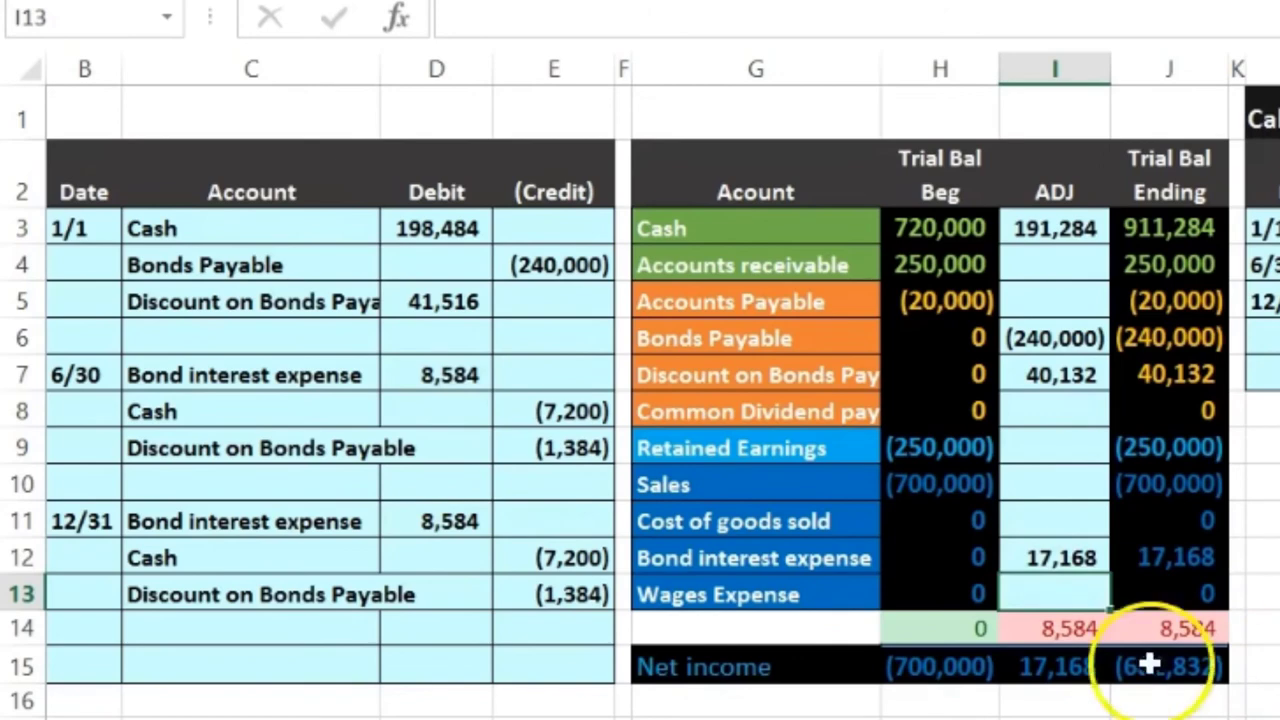
Post the 12/31 cash credit to the Cash adjustment in I3 by extending its formula to =D3+E8+E12.
left_click_drag(339, 568, 541, 552)
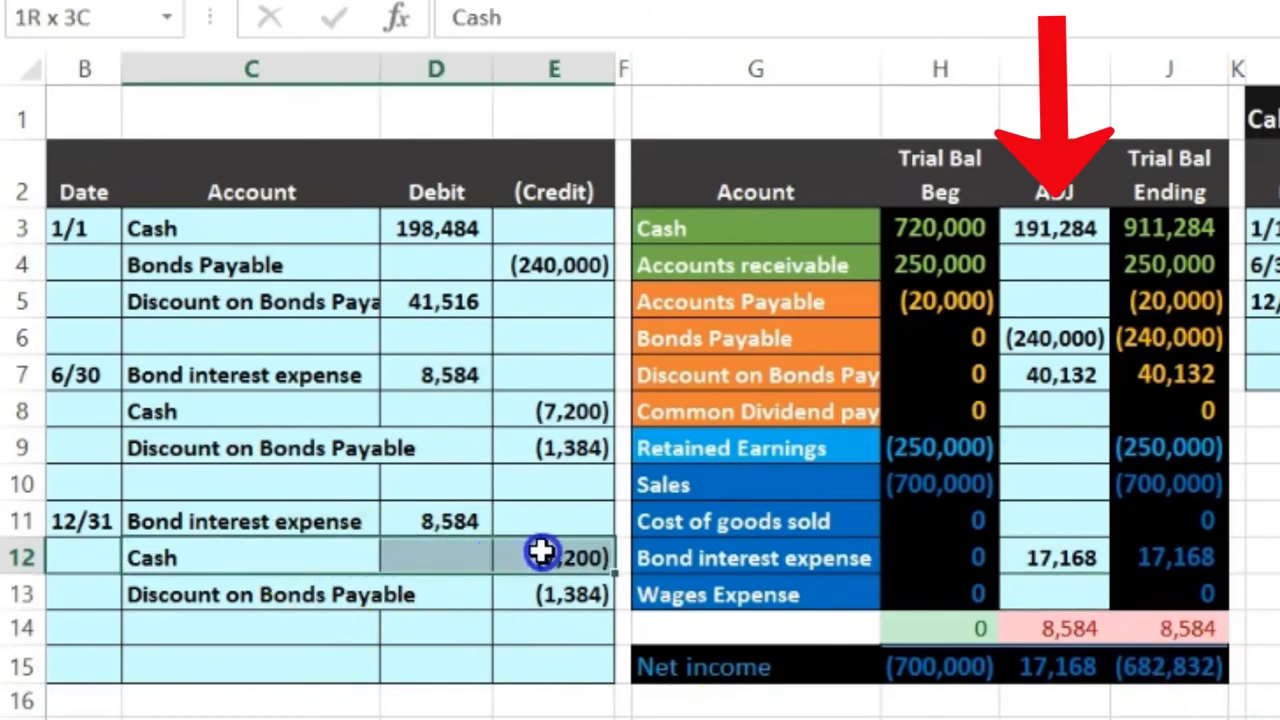
left_click(714, 226)
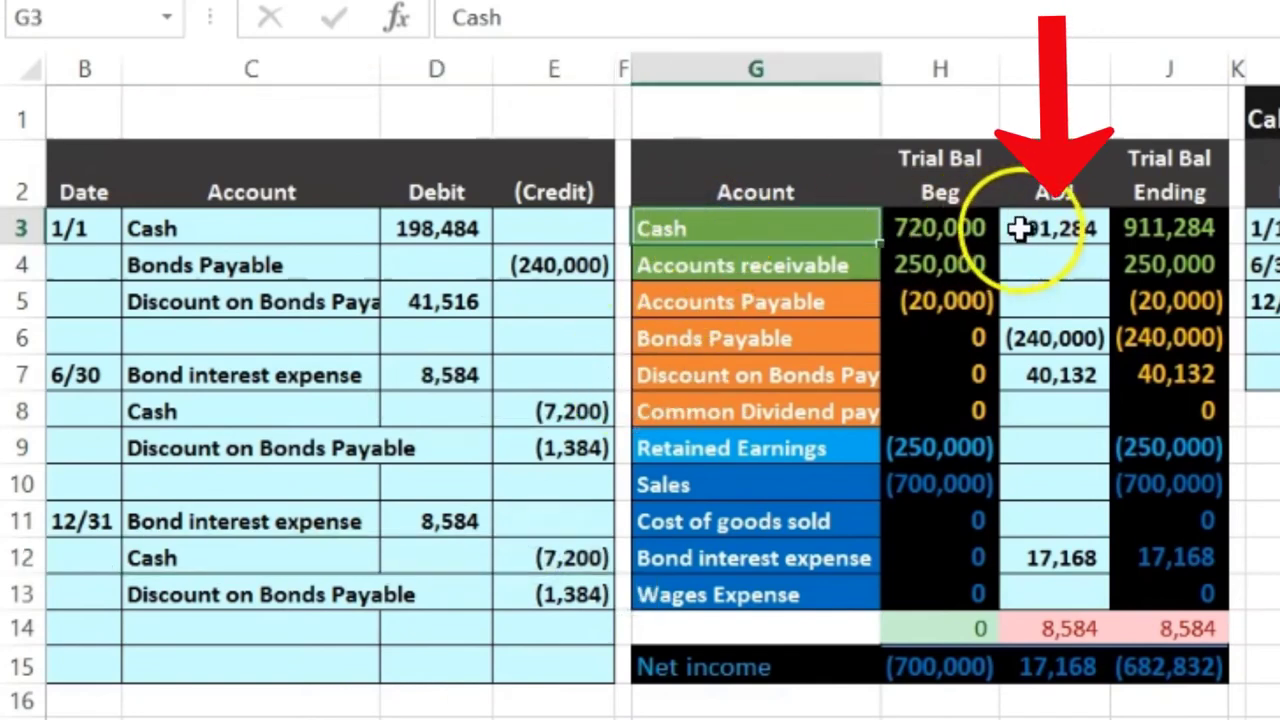
left_click(1055, 229)
double_click(1055, 229)
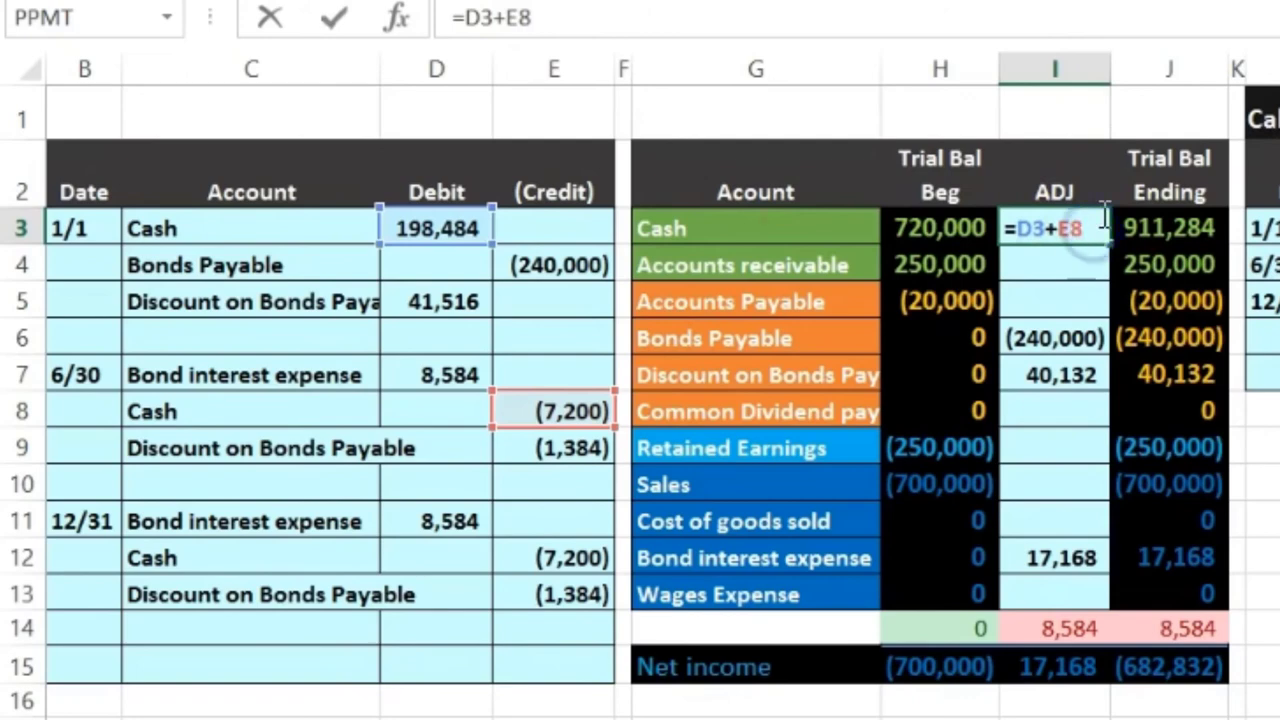
left_click(586, 553)
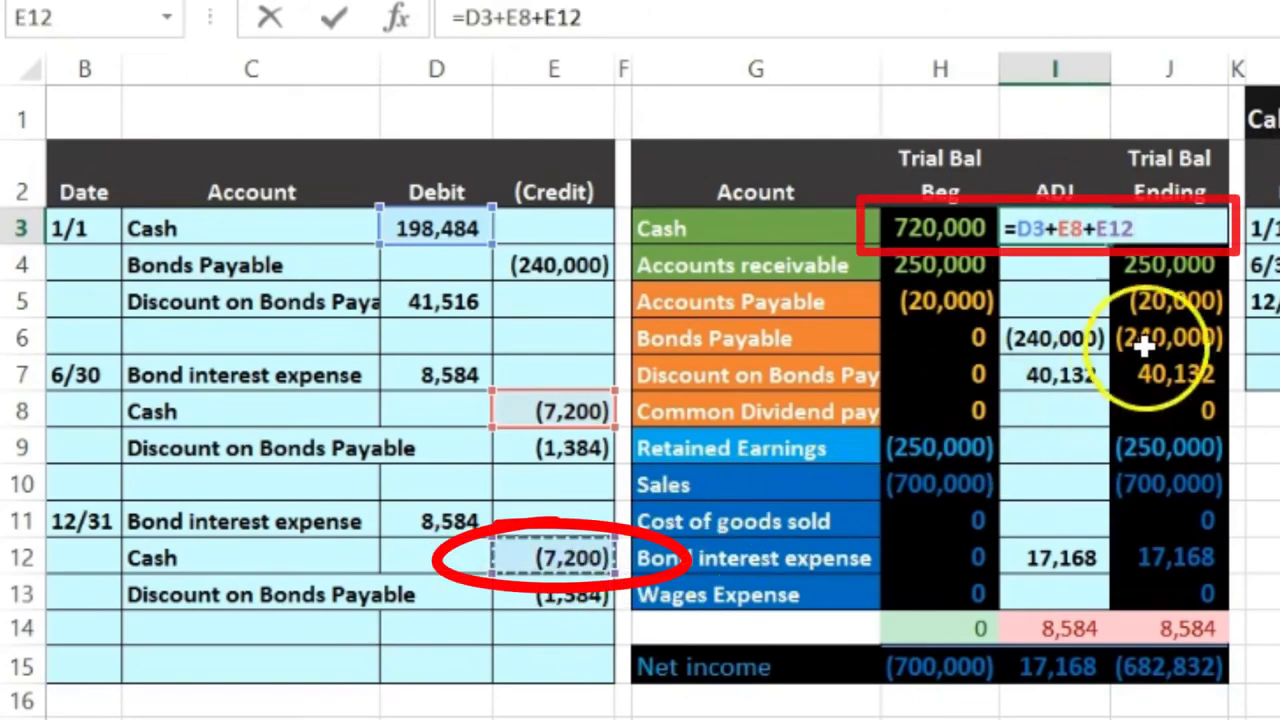
key("Return")
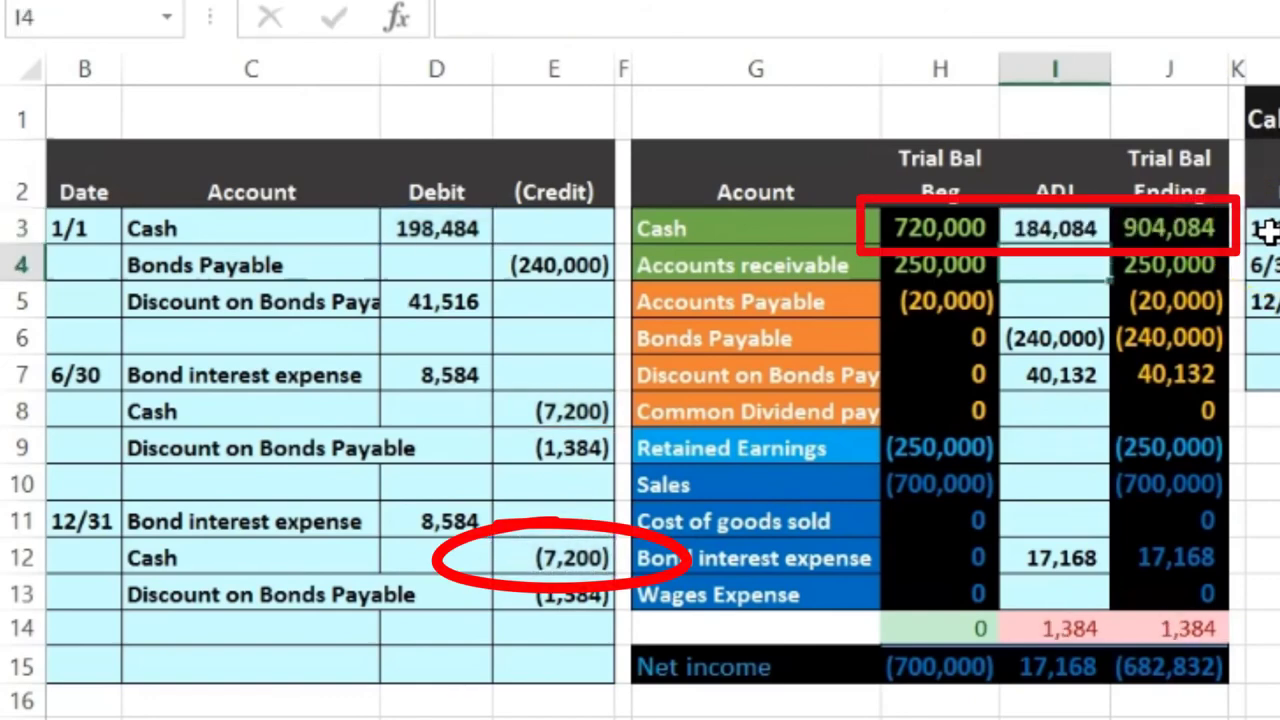
Post the 12/31 discount amortization to the Discount on Bonds Payable adjustment in I7 by extending its formula to =D5+E9+E13.
left_click_drag(337, 594, 535, 600)
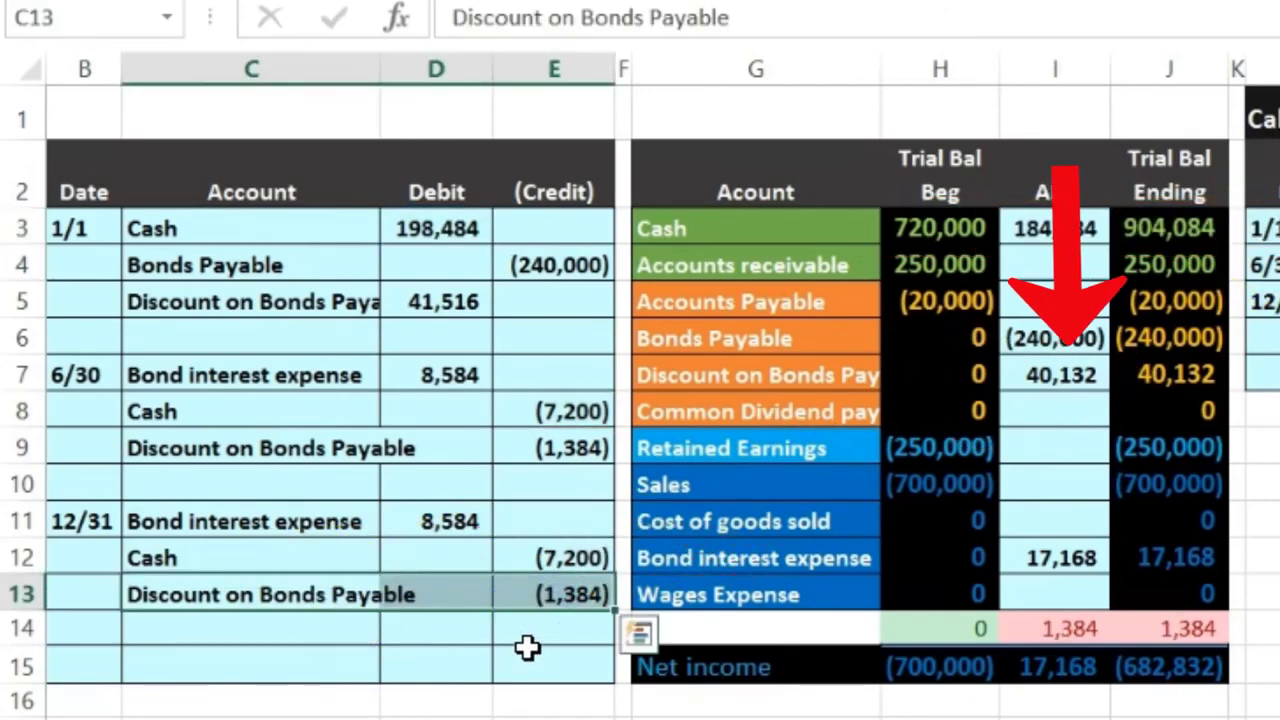
left_click(735, 377)
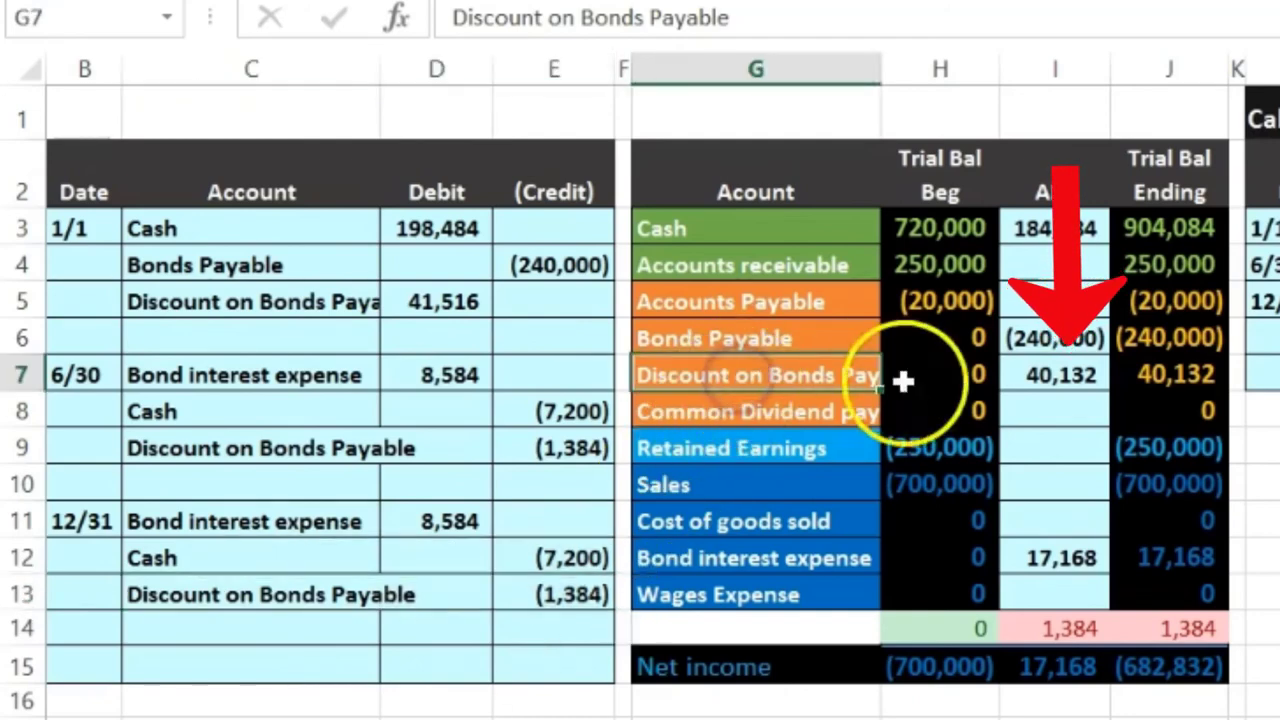
left_click(1049, 376)
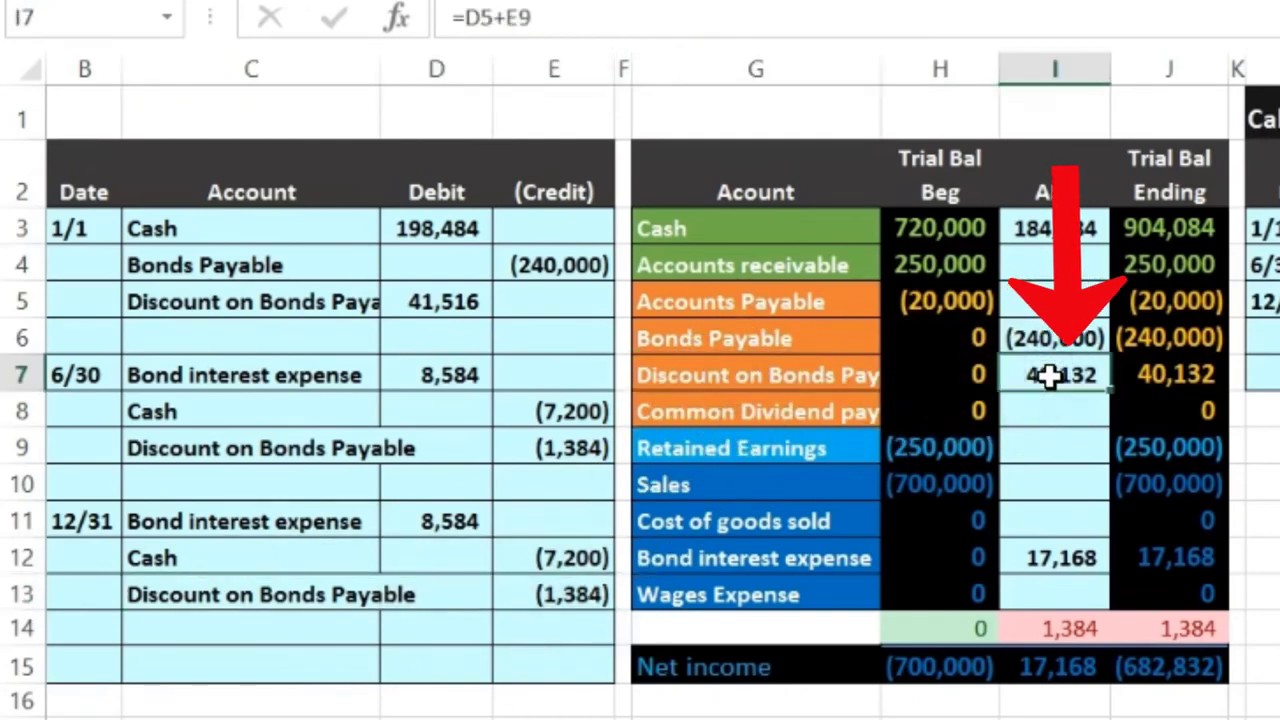
double_click(1049, 376)
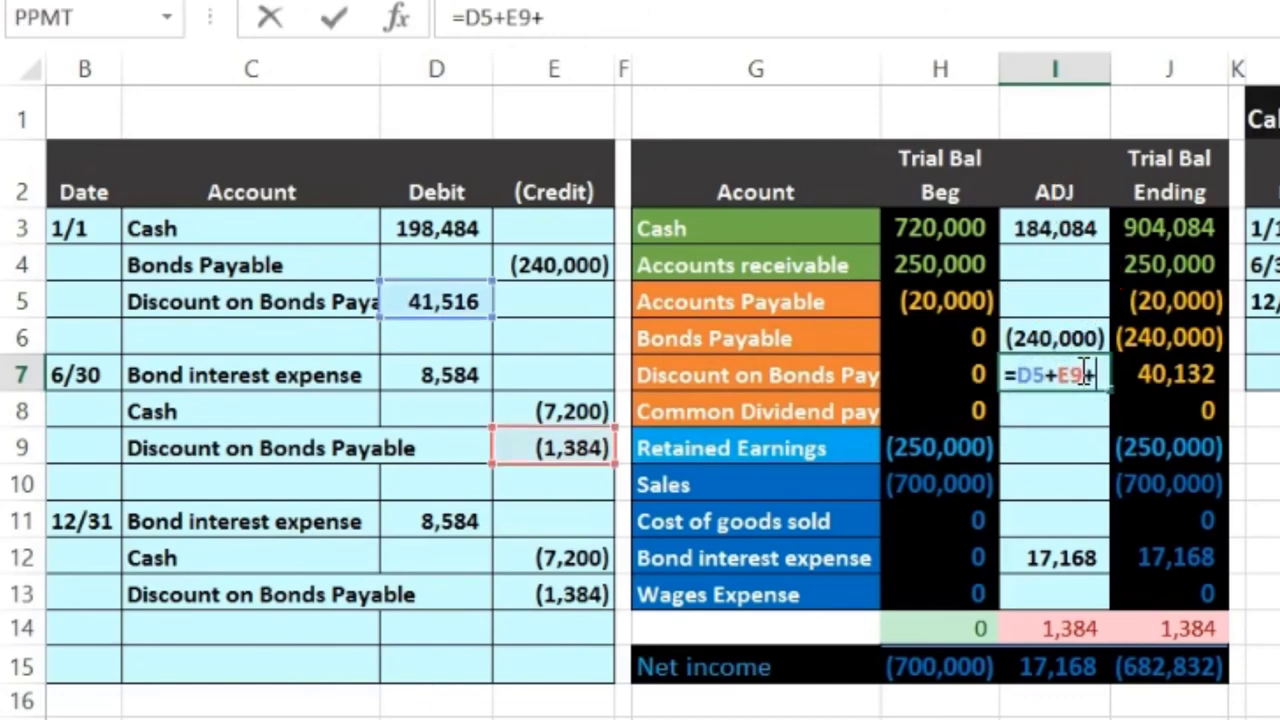
left_click(583, 595)
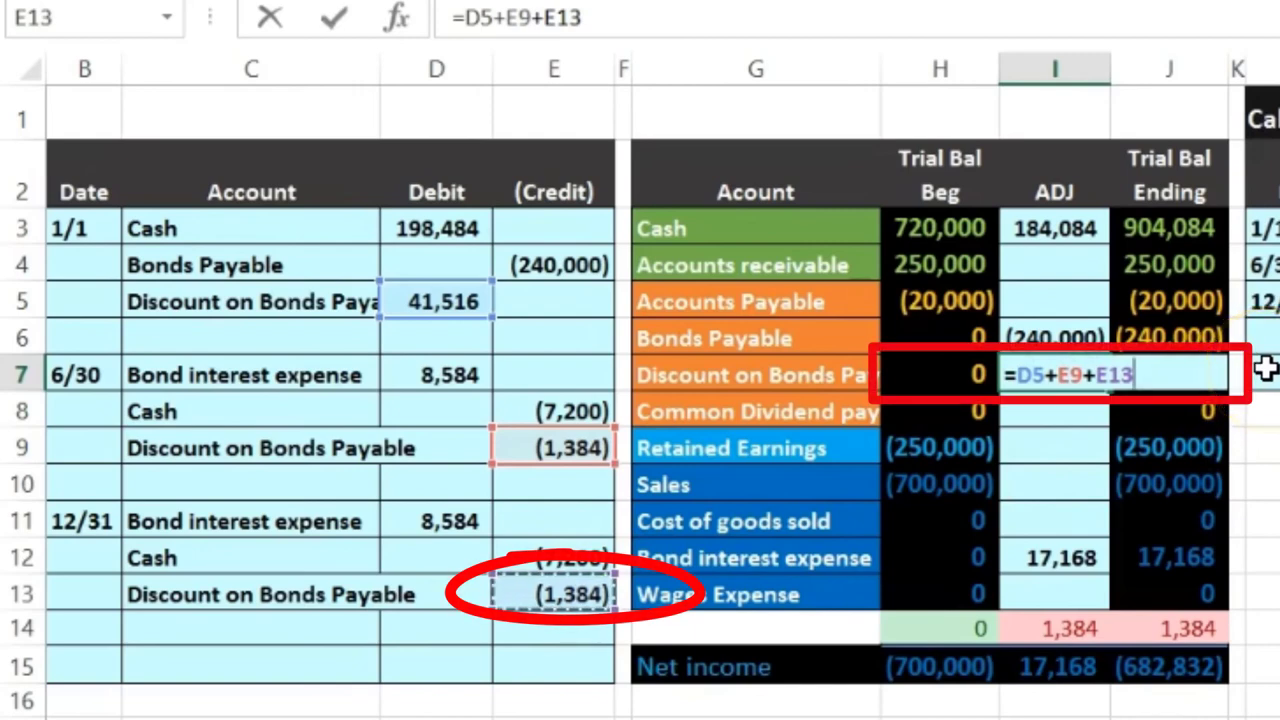
key("Return")
Compare the ending Bonds Payable and Discount on Bonds Payable balances in J6:J7 with the 12/31 row of the amortization table.
left_click(1208, 370)
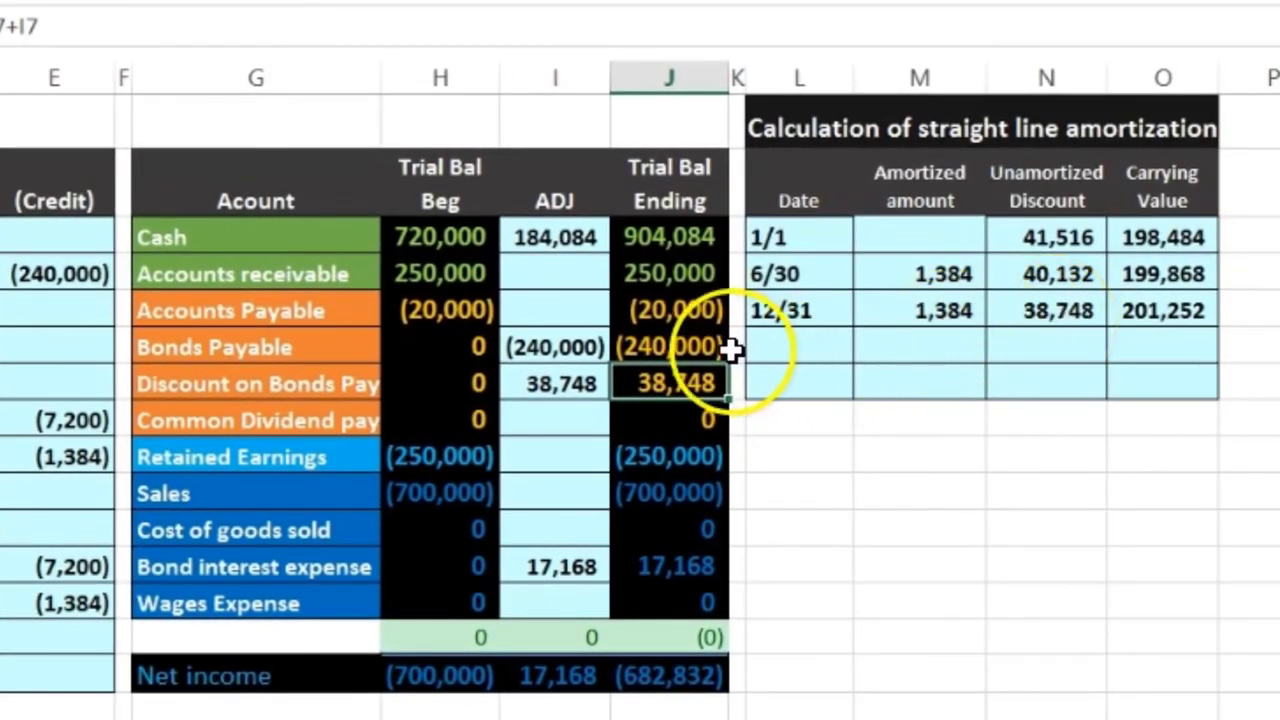
left_click(705, 342)
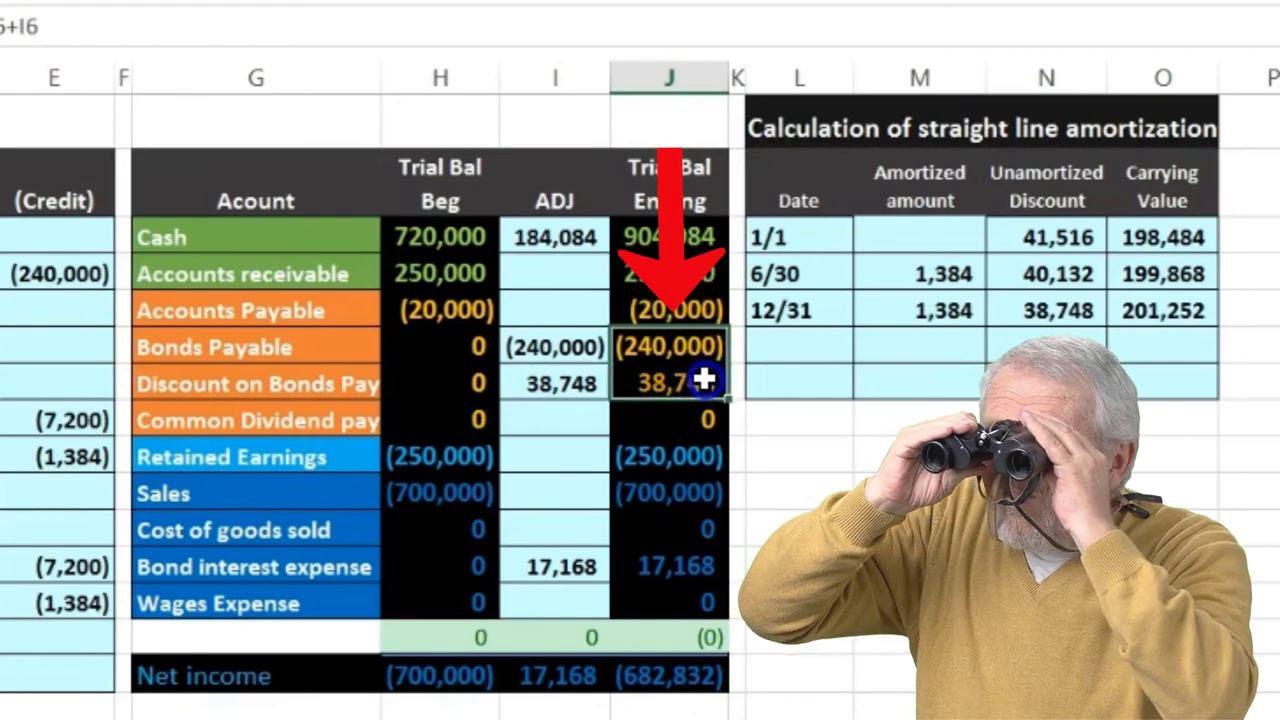
key("ctrl+v")
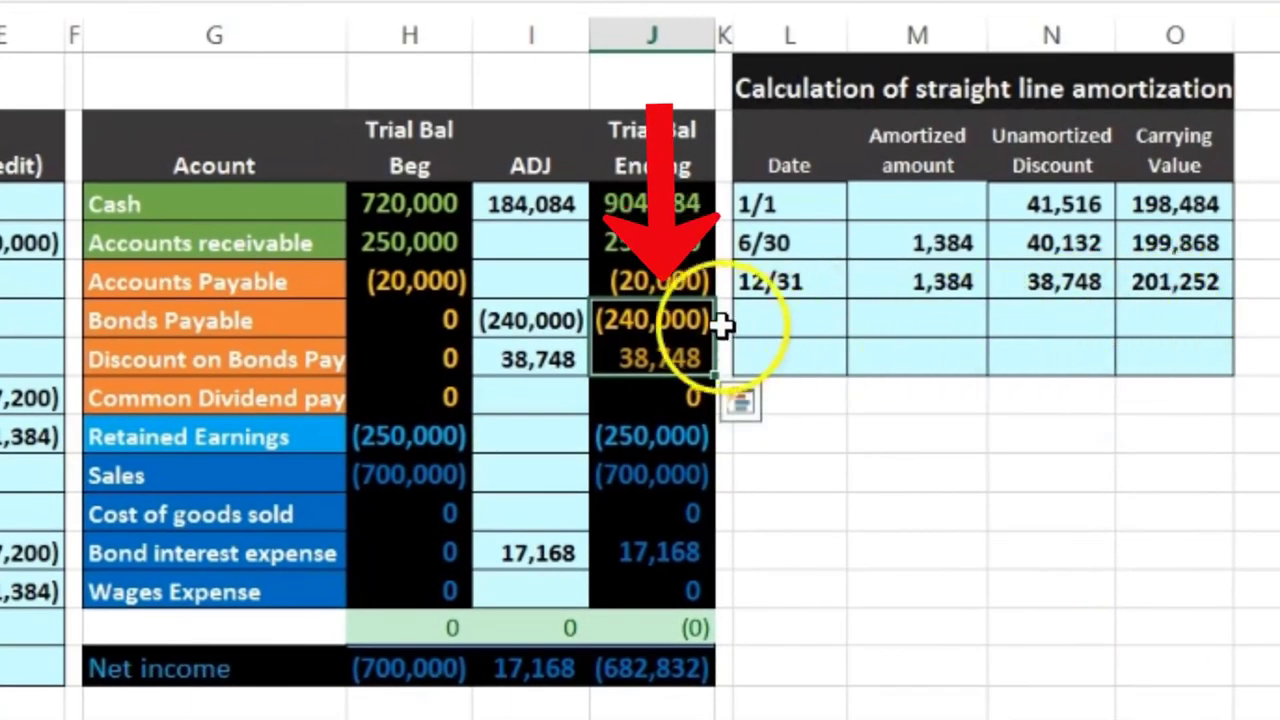
left_click(690, 320)
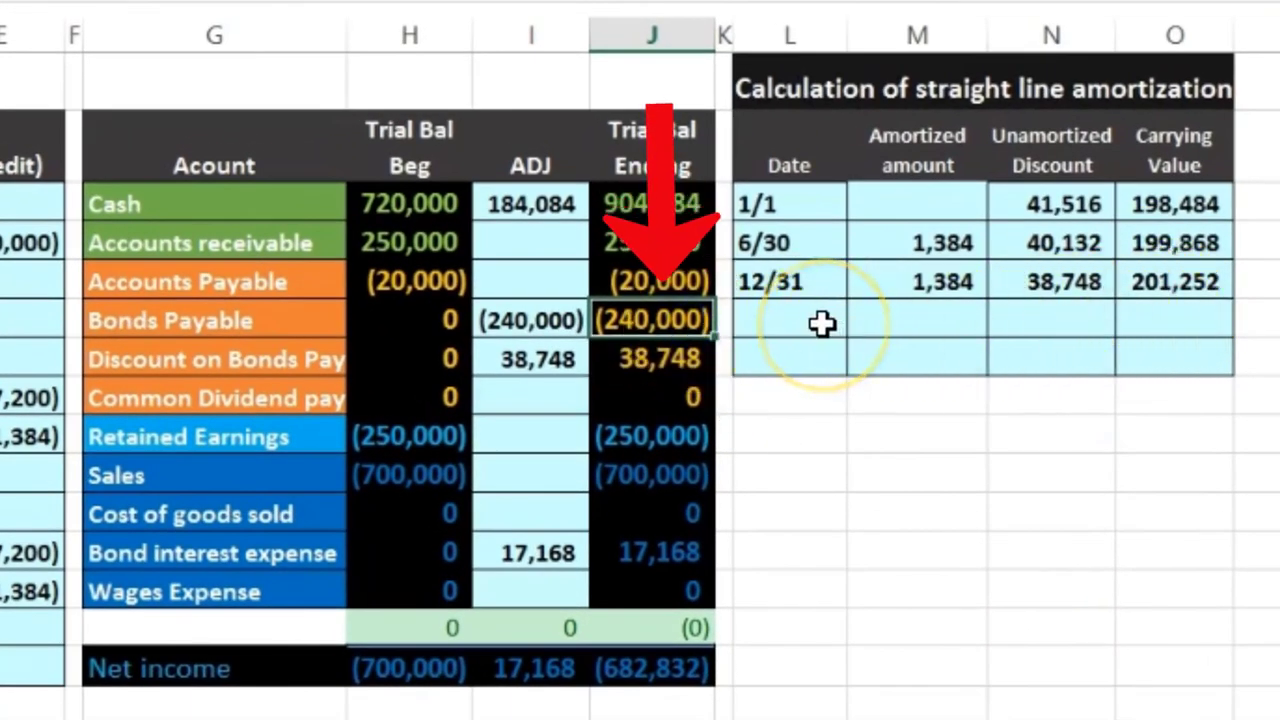
left_click(667, 360)
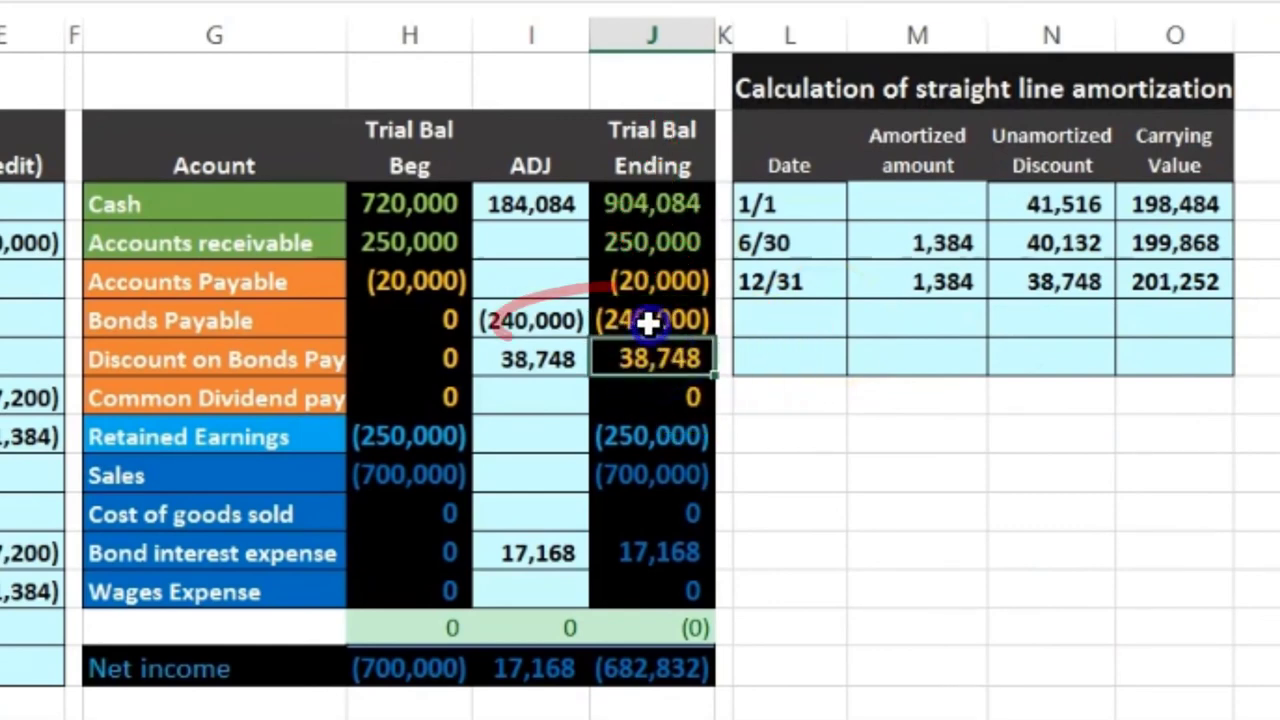
left_click(648, 322)
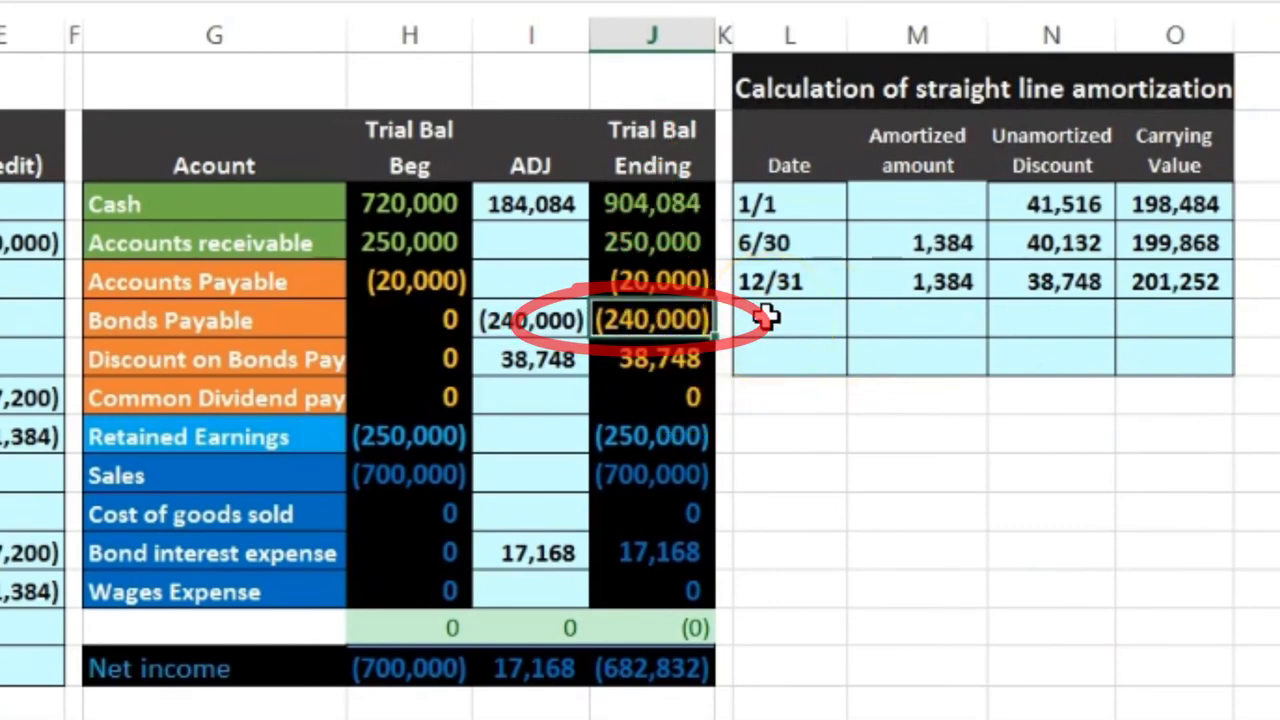